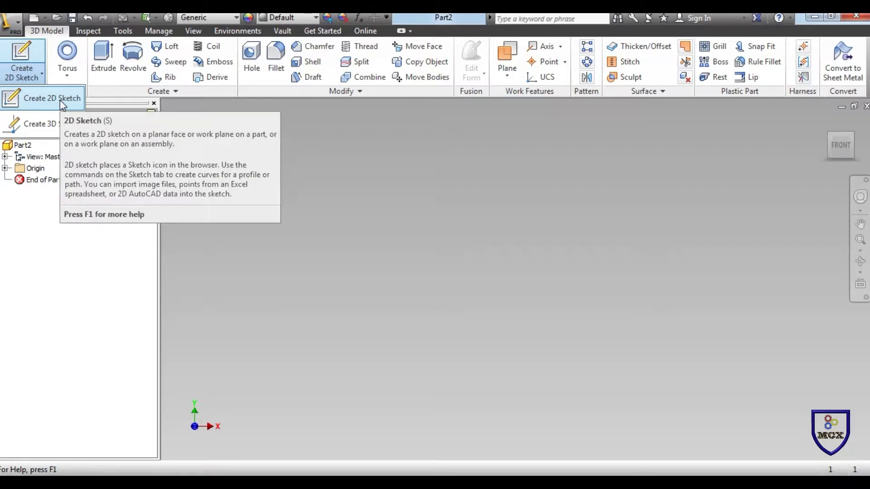
Step: Start a new 2D sketch on the YZ plane
click(355, 173)
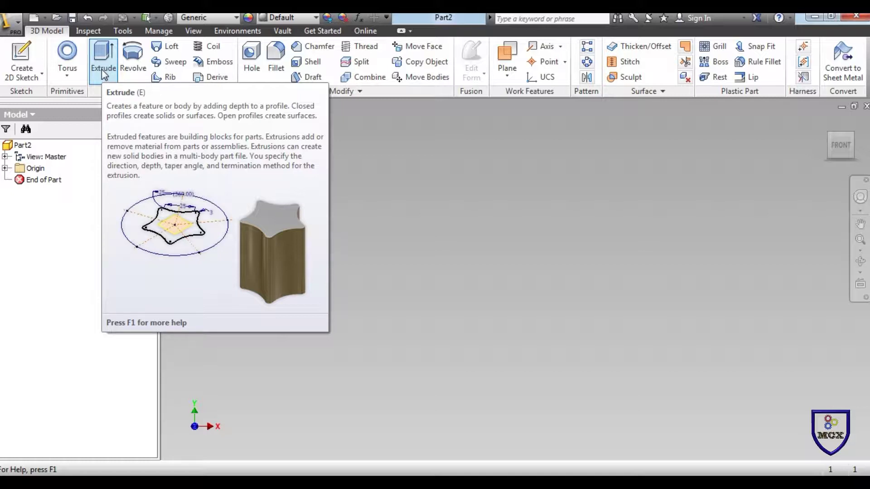
click(28, 58)
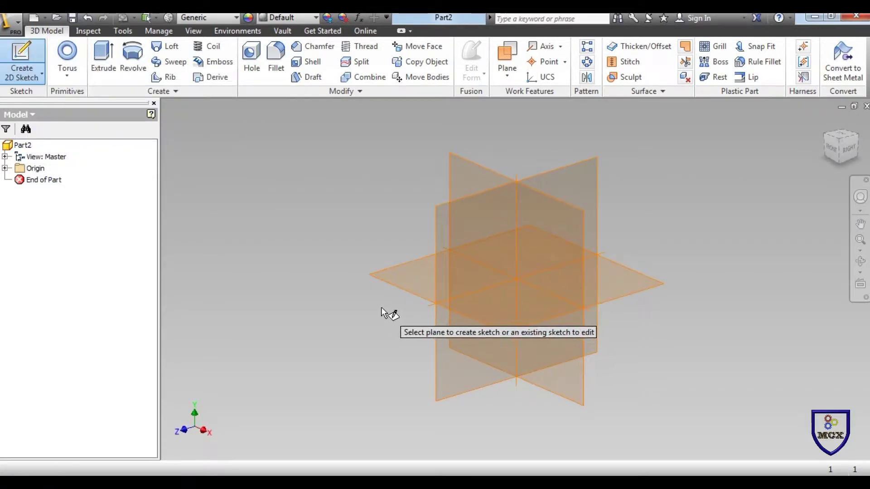
click(464, 233)
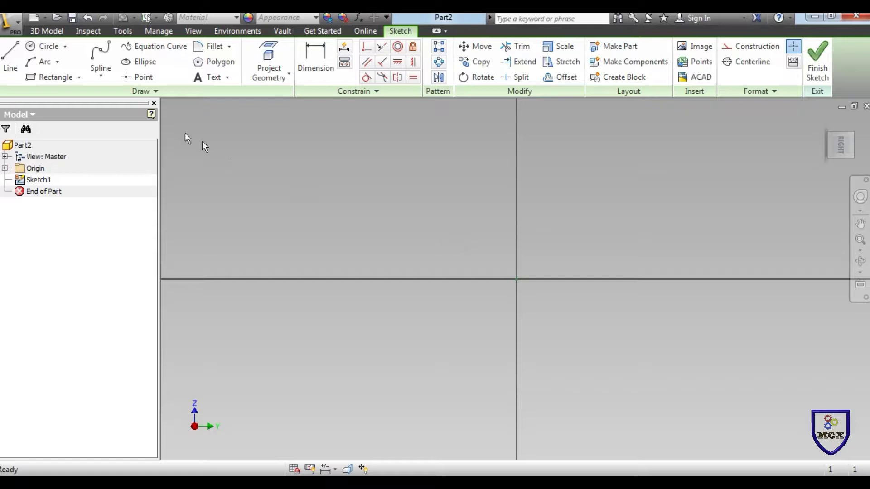
Step: Sketch a two-point center rectangle about 11 mm wide, centered on the origin
click(79, 77)
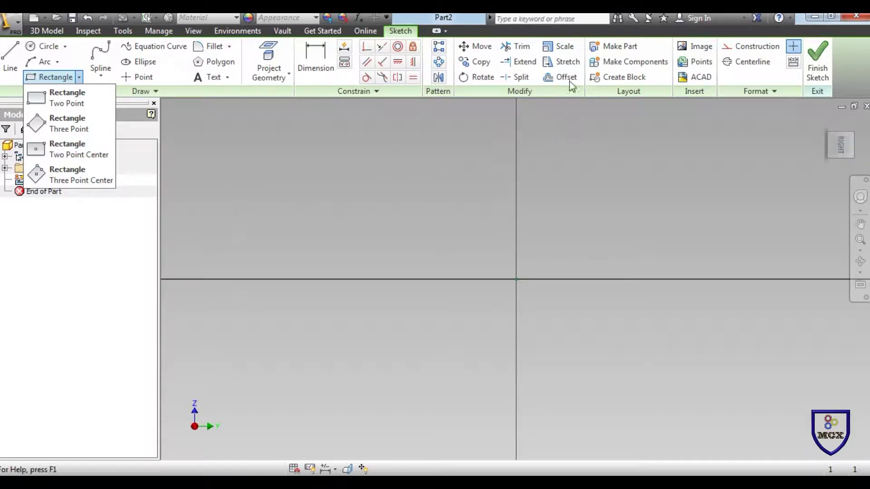
click(64, 152)
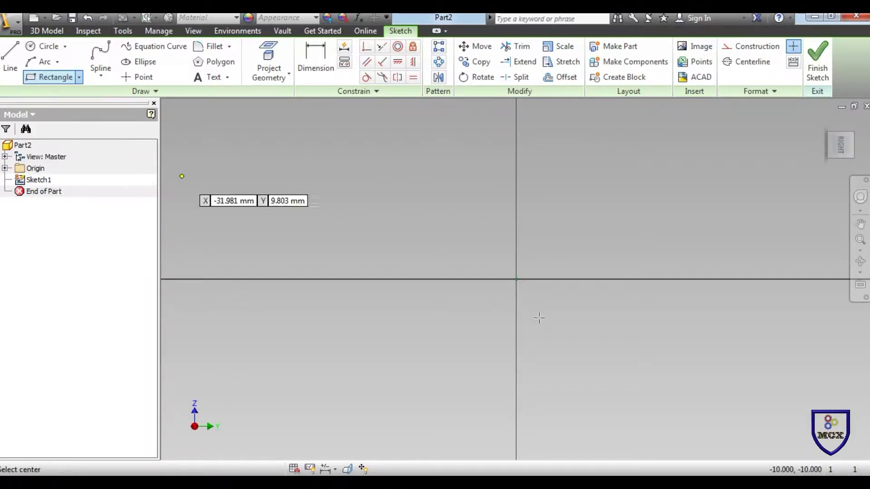
click(517, 279)
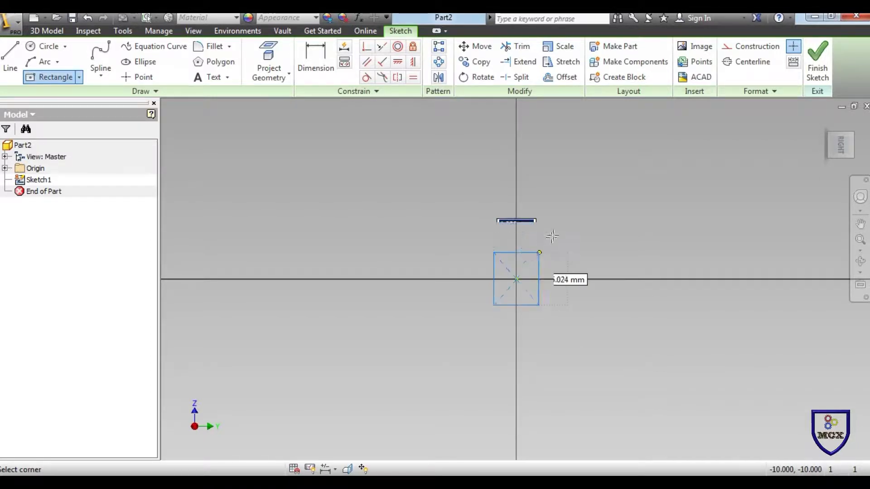
click(575, 225)
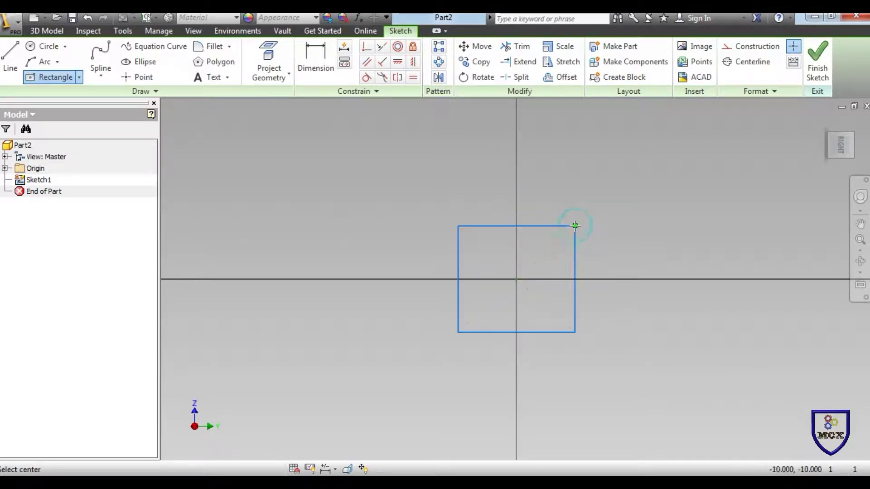
right_click(652, 179)
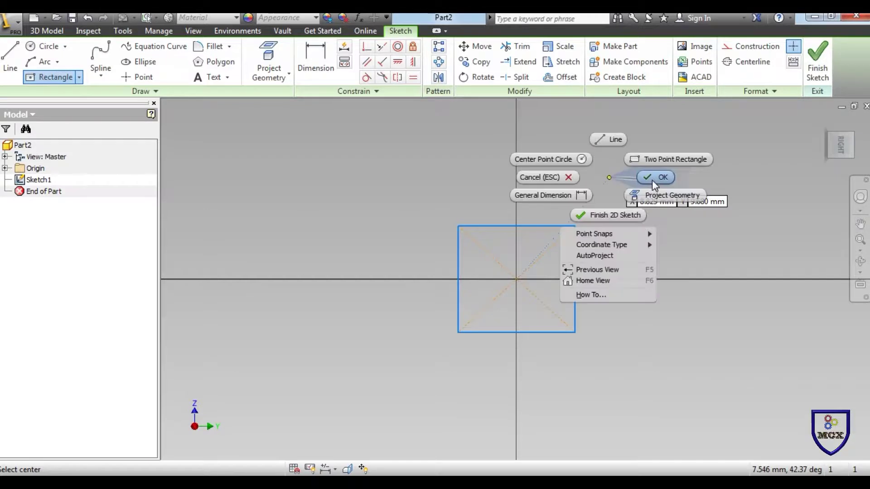
click(651, 176)
Step: Dimension the rectangle's horizontal top edge to 20 mm
click(316, 54)
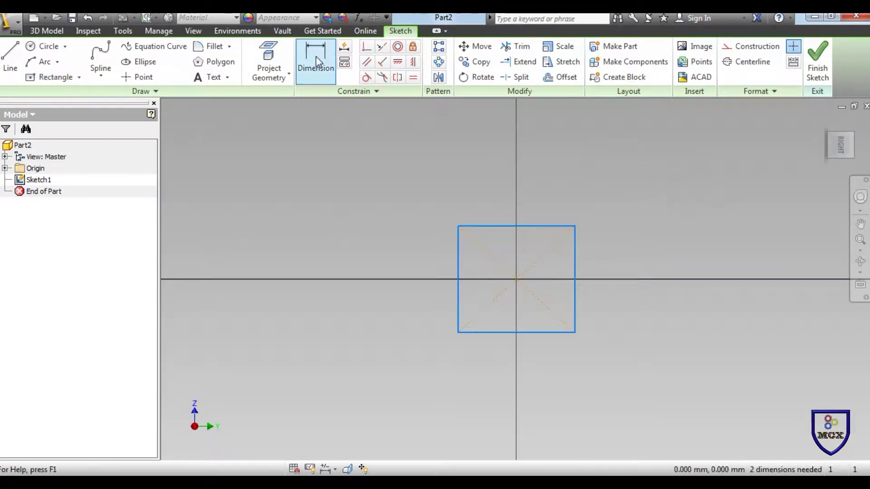
click(543, 224)
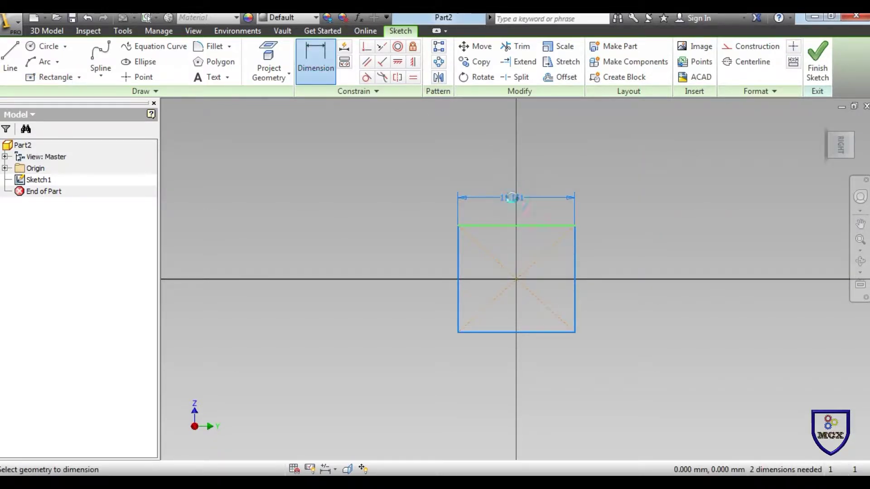
click(512, 198)
text(20)
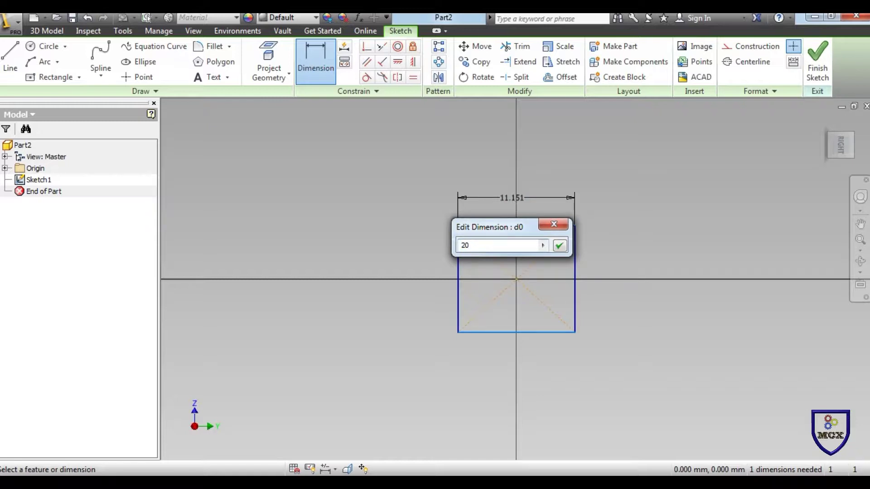
key(Return)
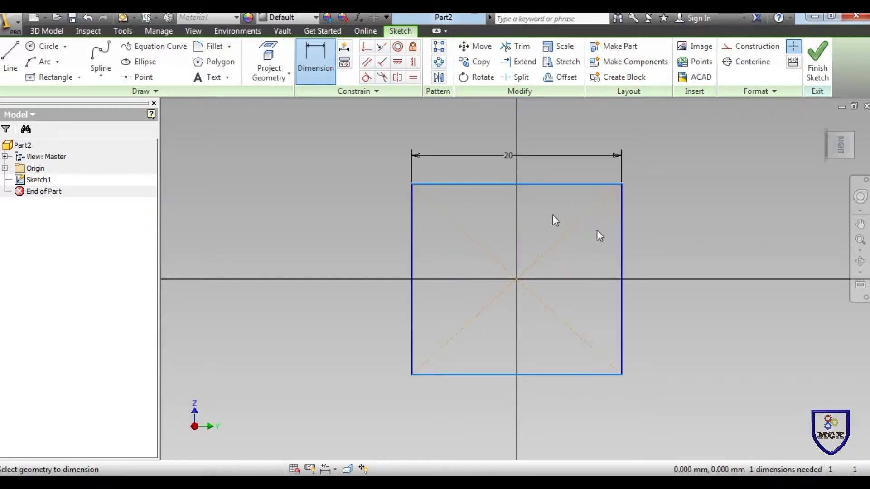
Step: Dimension the rectangle's vertical side to 25 mm and finish the sketch
click(622, 248)
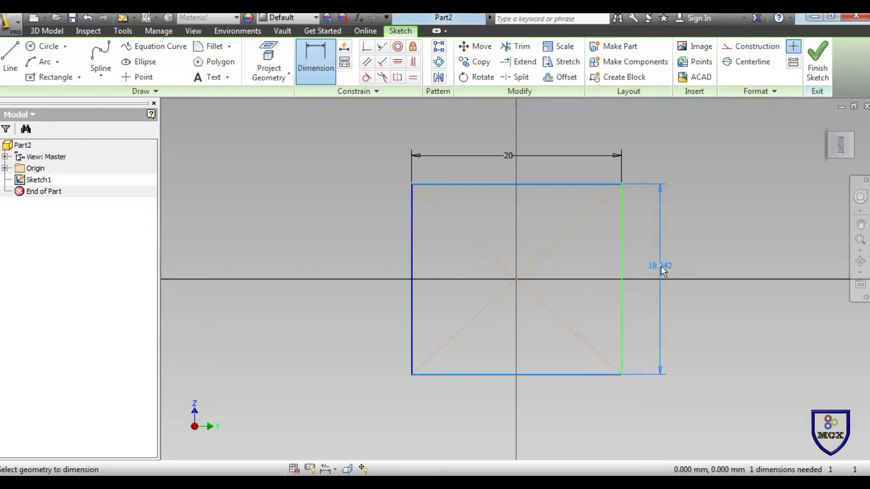
click(660, 266)
text(25)
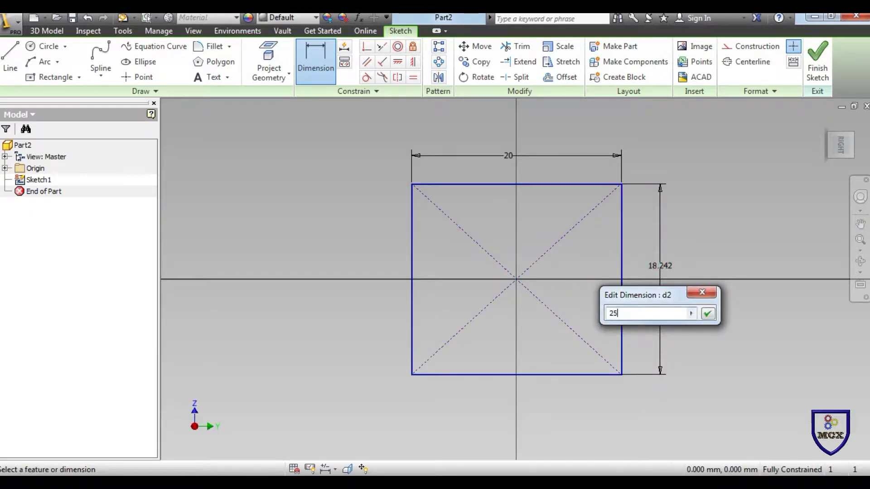
key(Return)
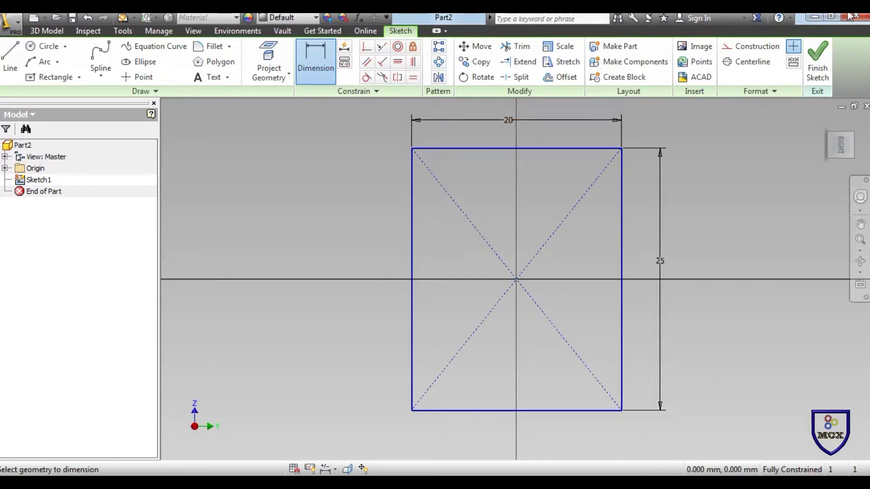
click(815, 77)
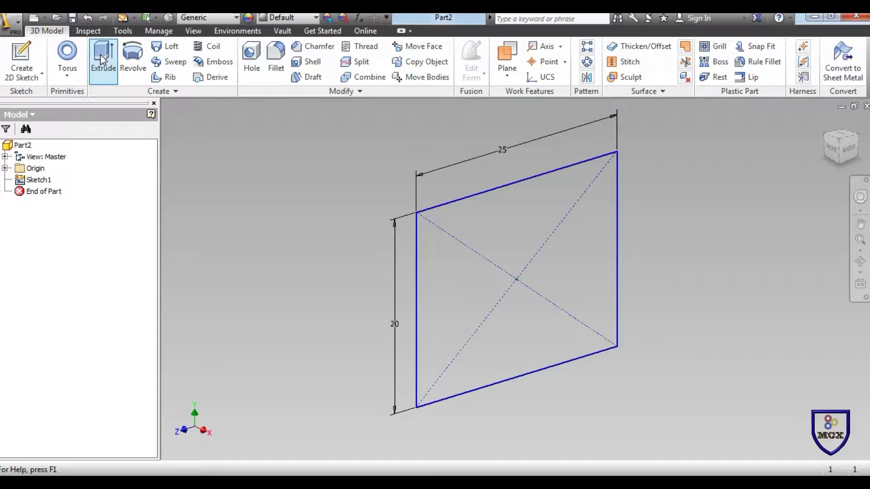
Step: Set up an extrusion of the rectangle with a 20 mm distance, trying the symmetric and the reversed direction
click(101, 57)
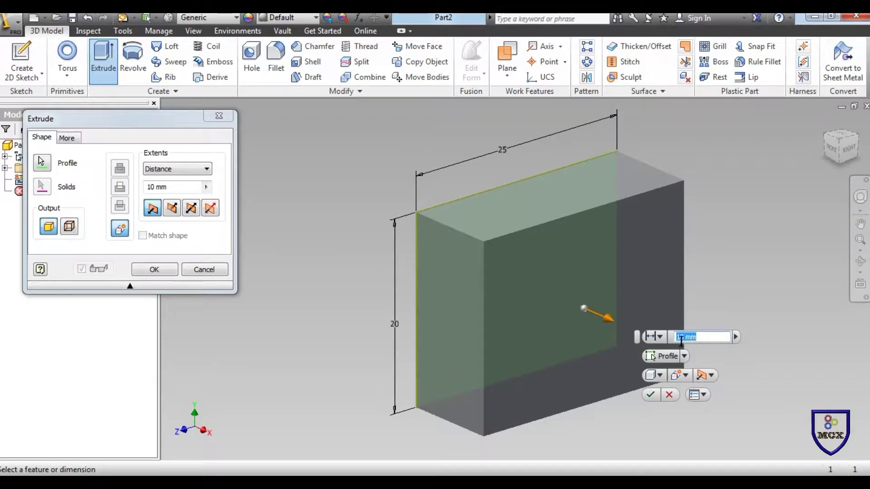
mouse_move(827, 138)
mouse_down()
mouse_move(823, 155)
mouse_move(830, 122)
mouse_up()
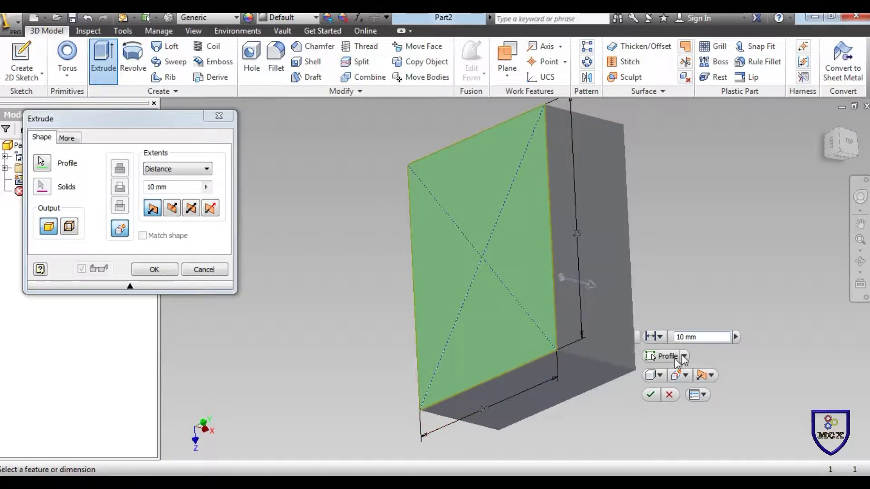
click(692, 337)
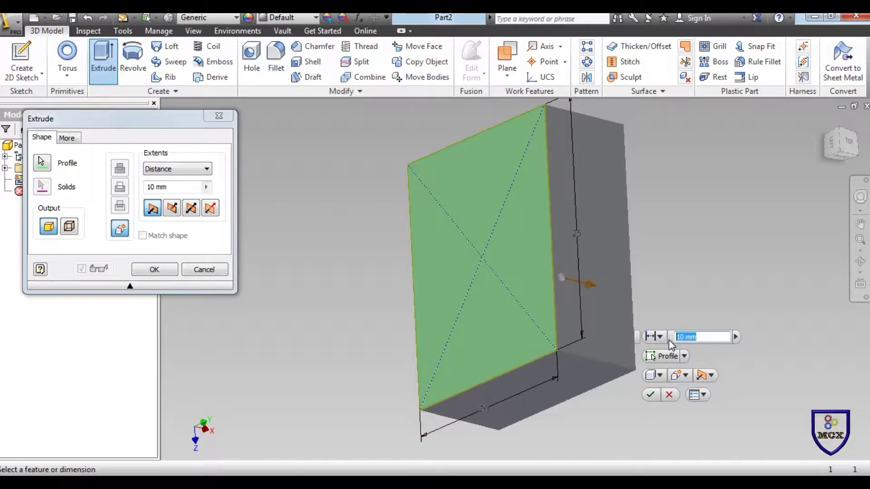
text(20)
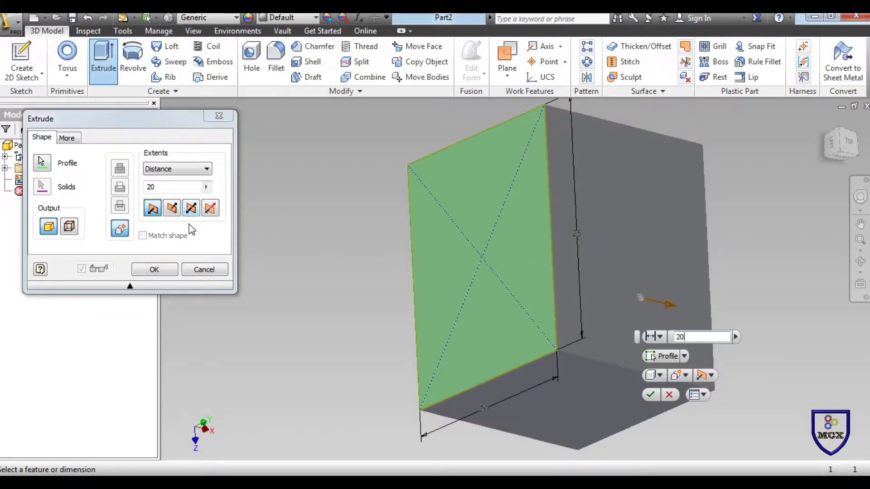
click(191, 208)
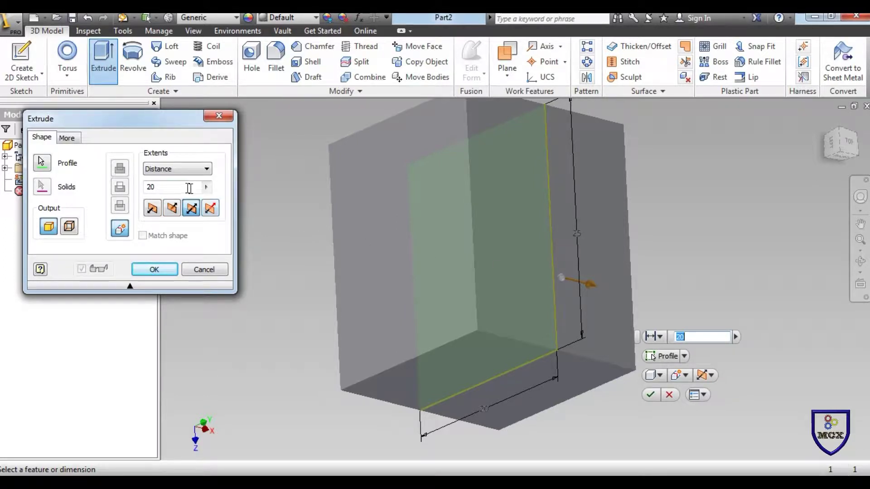
click(174, 209)
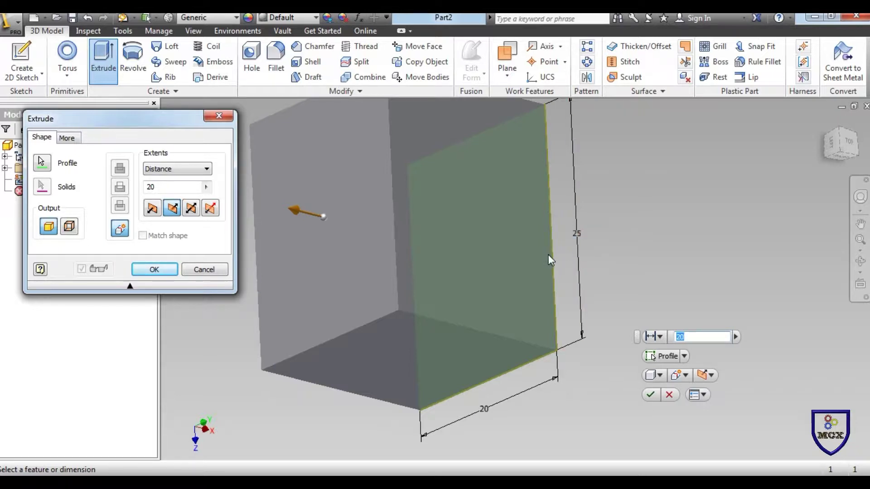
Step: Extrude the rectangle asymmetrically, 5 mm in one direction and 15 mm in the other
click(210, 210)
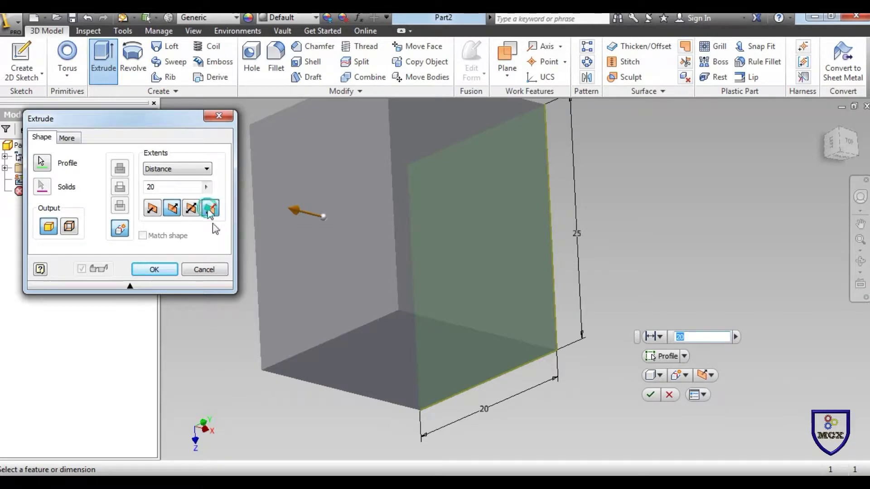
scroll(742, 291, down, 2)
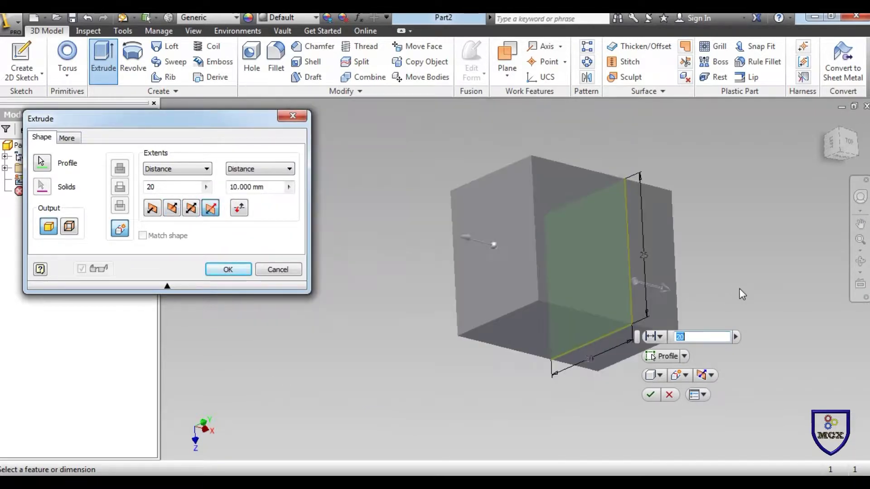
double_click(154, 187)
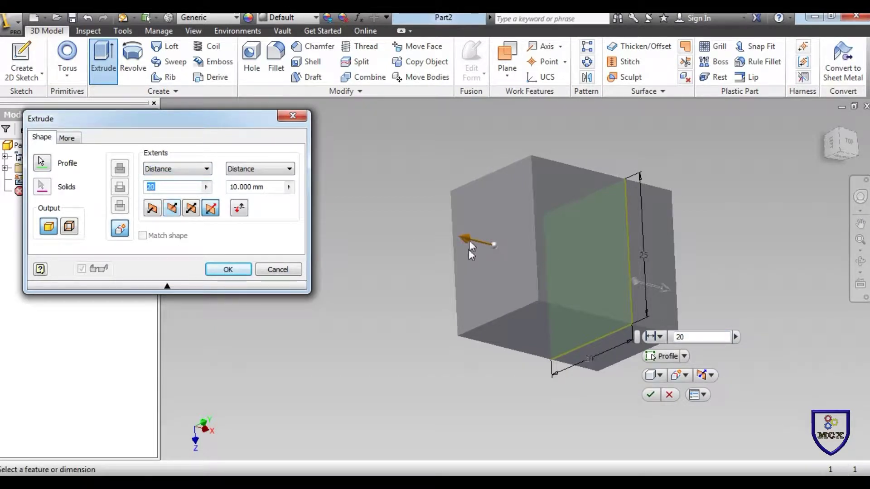
text(5)
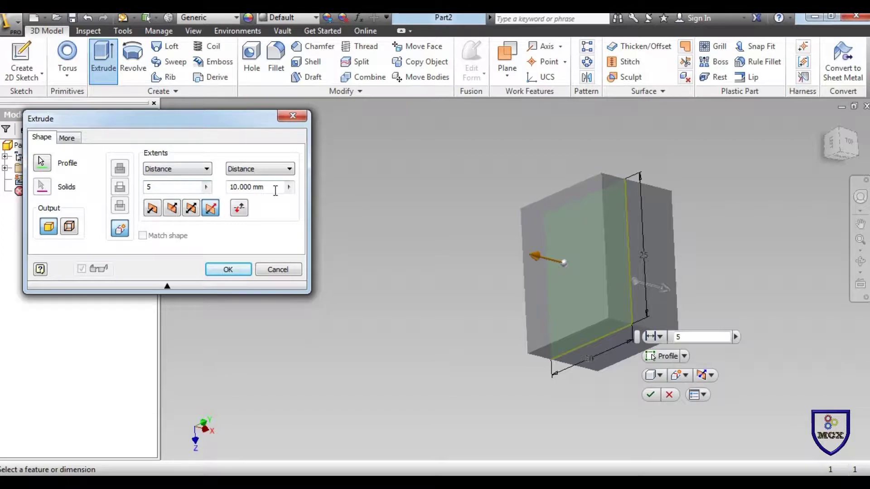
click(266, 187)
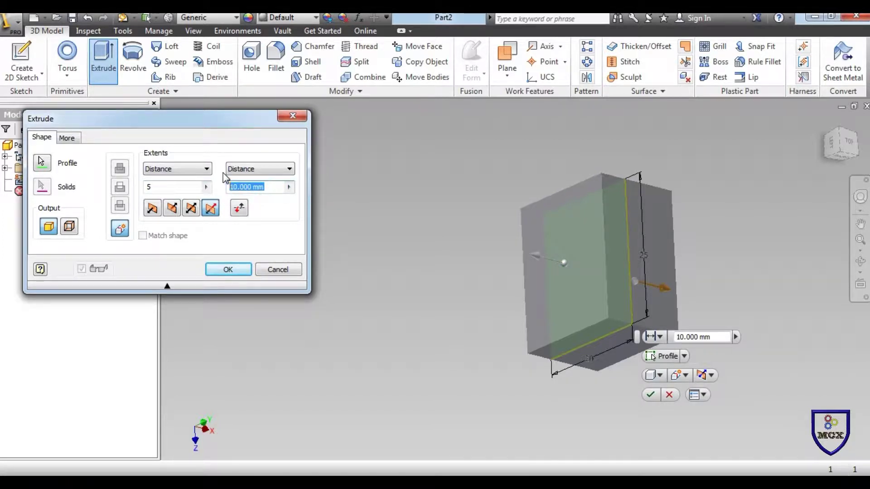
text(15)
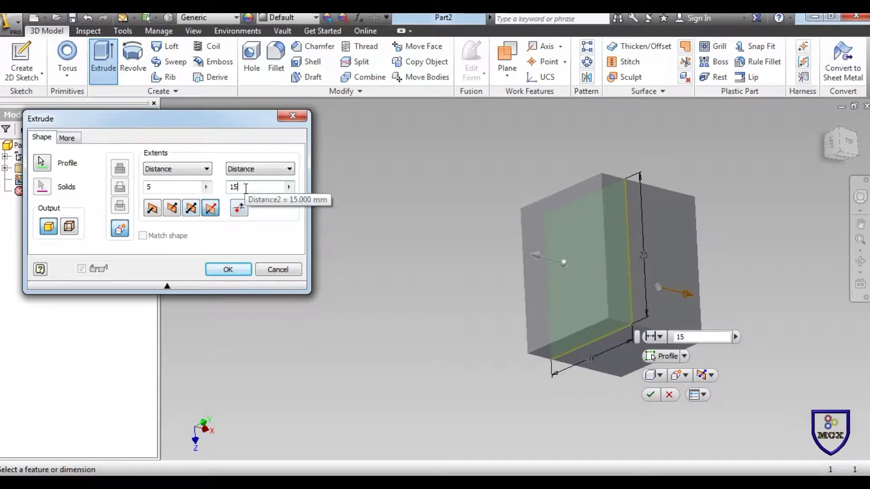
scroll(634, 253, up, 3)
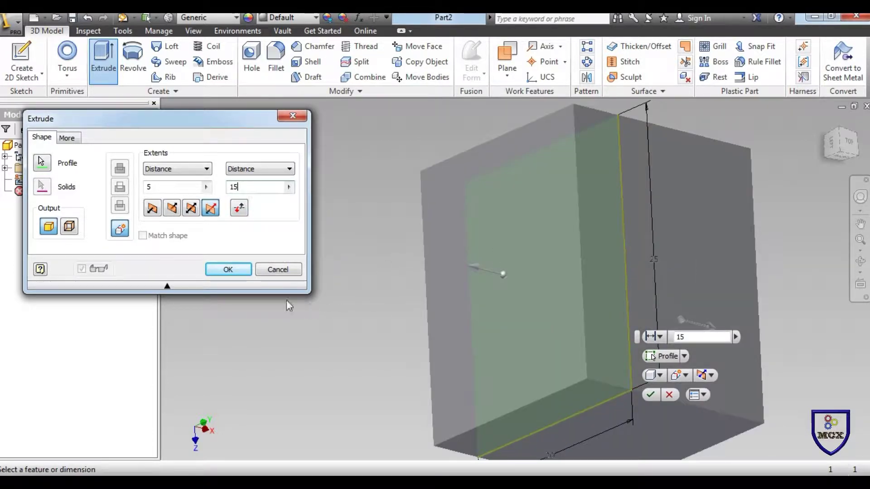
click(228, 272)
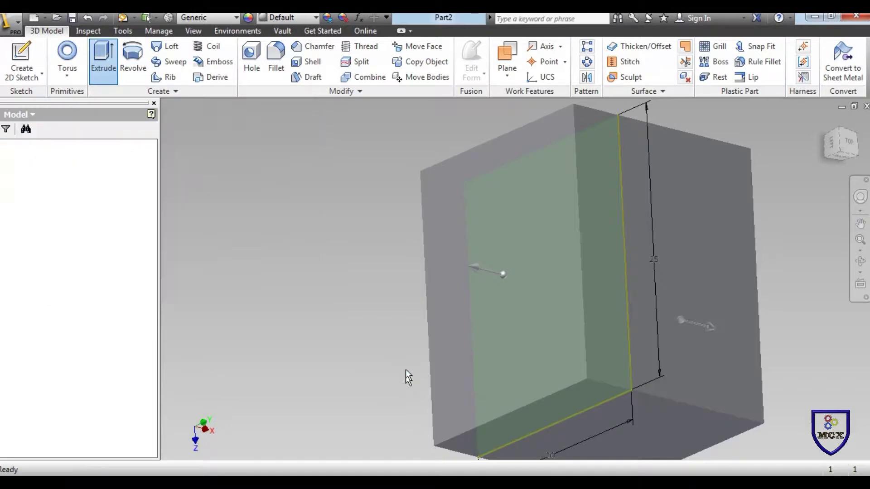
Step: Undo the extruded block together with its sketch
scroll(409, 285, down, 2)
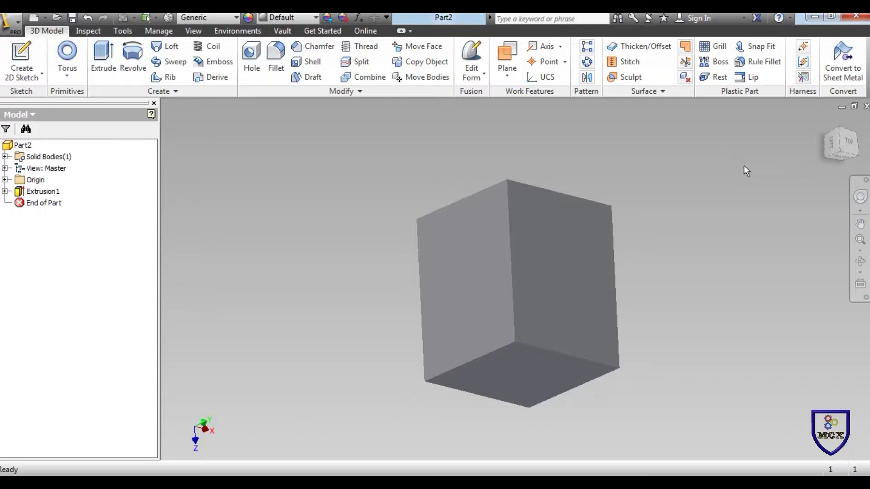
key(ctrl+z)
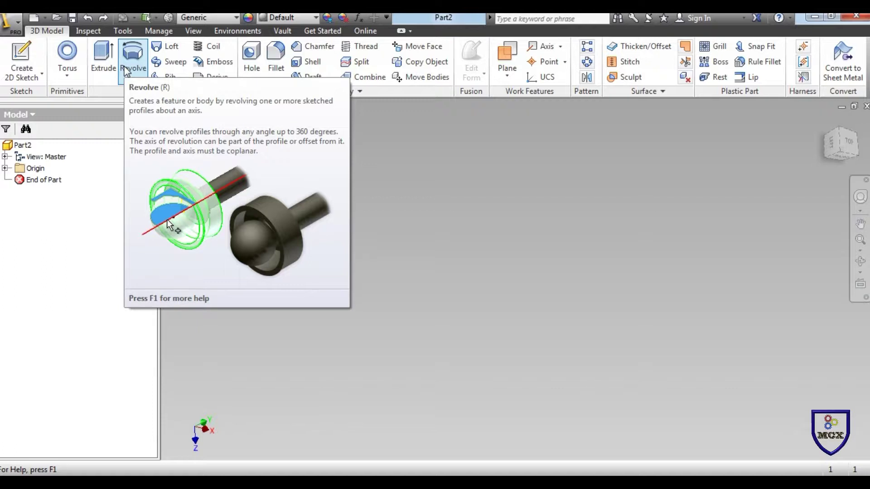
Step: Start a new 2D sketch on the YZ origin plane
click(22, 54)
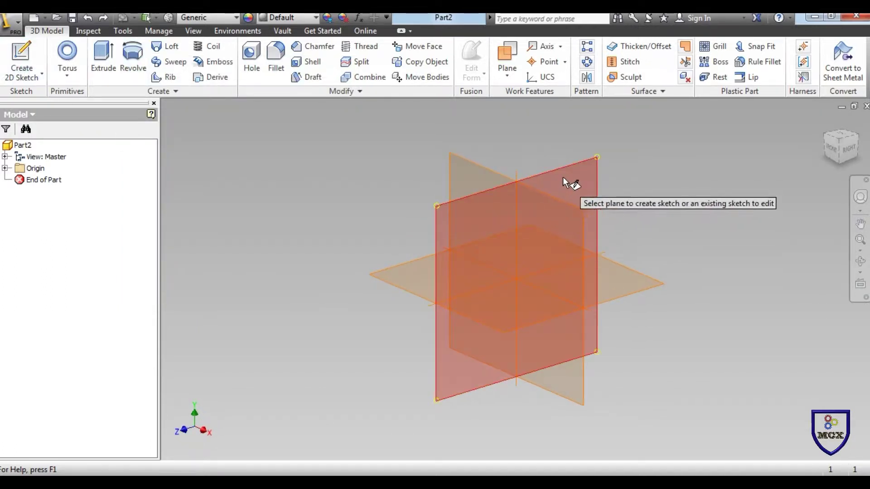
click(562, 177)
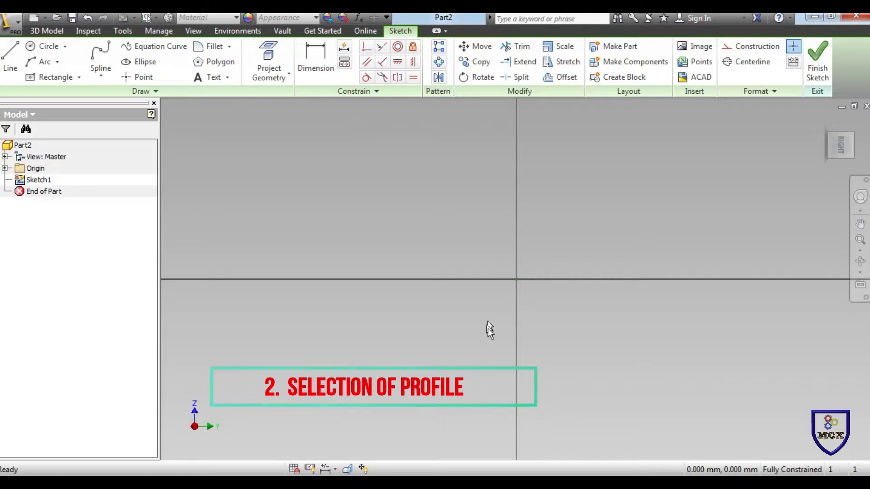
Step: Sketch a closed four-sided line profile from the origin, with a horizontal base about 11 mm long and a slanted closing side
click(10, 56)
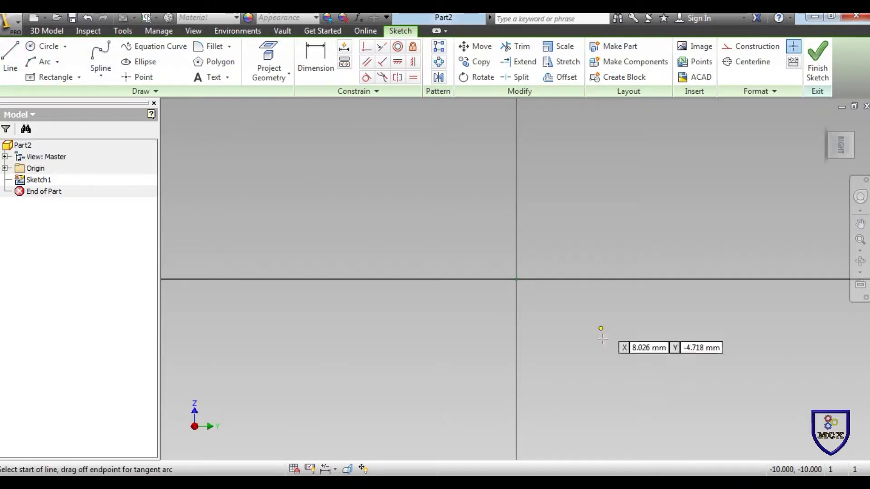
click(516, 279)
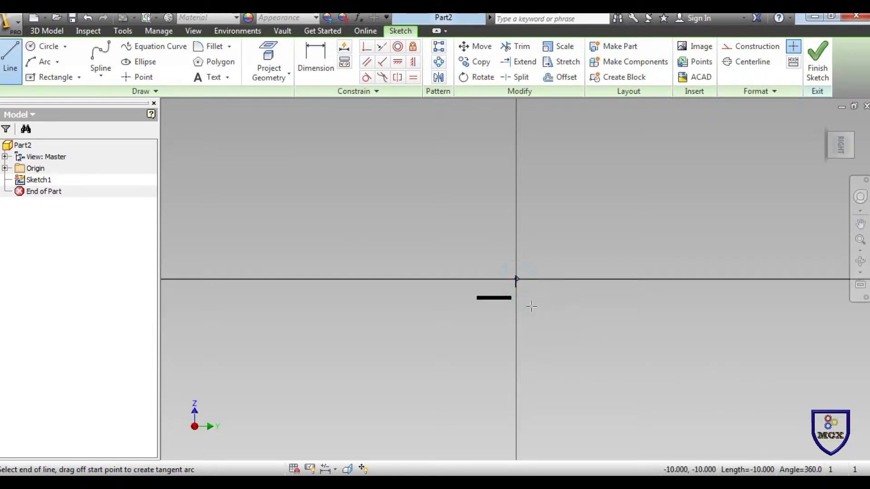
click(633, 279)
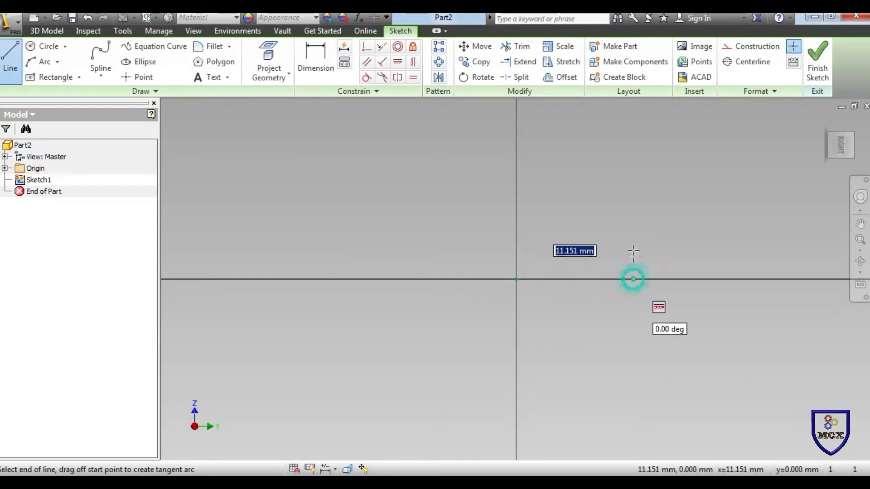
click(634, 196)
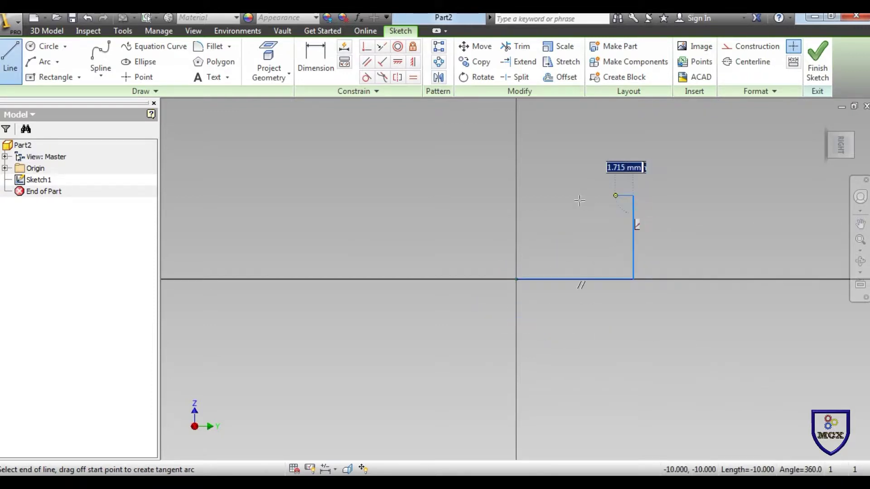
click(475, 193)
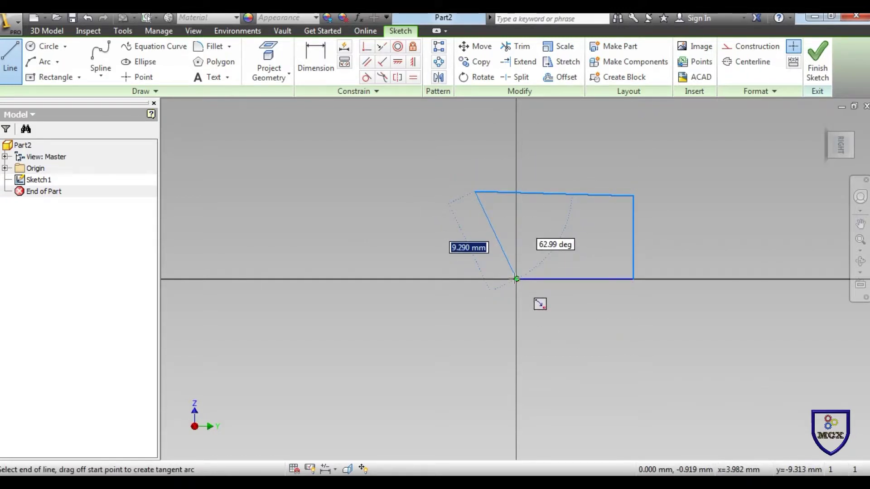
click(516, 279)
right_click(555, 310)
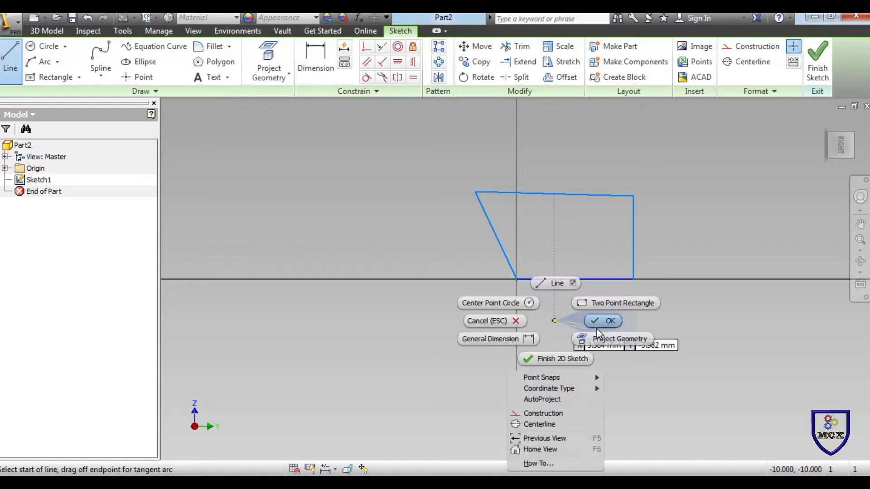
click(602, 320)
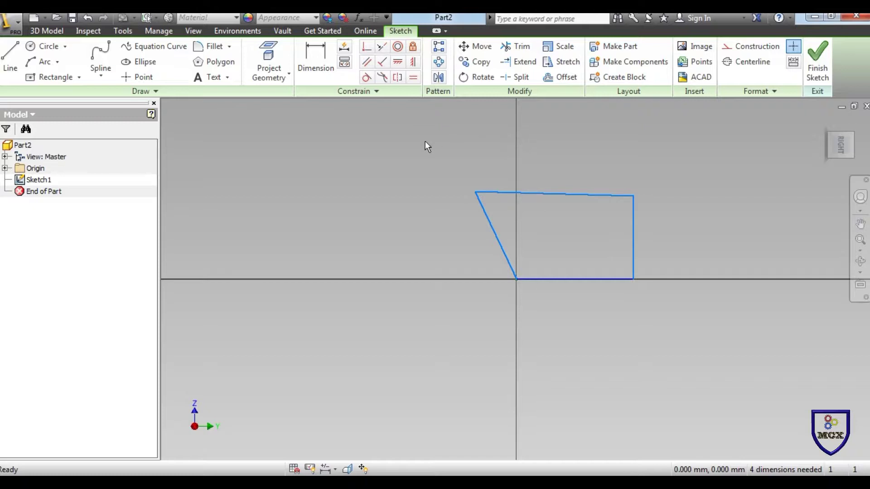
Step: Undo all lines of the four-sided profile
key(ctrl+z)
key(ctrl+z)
key(ctrl+z)
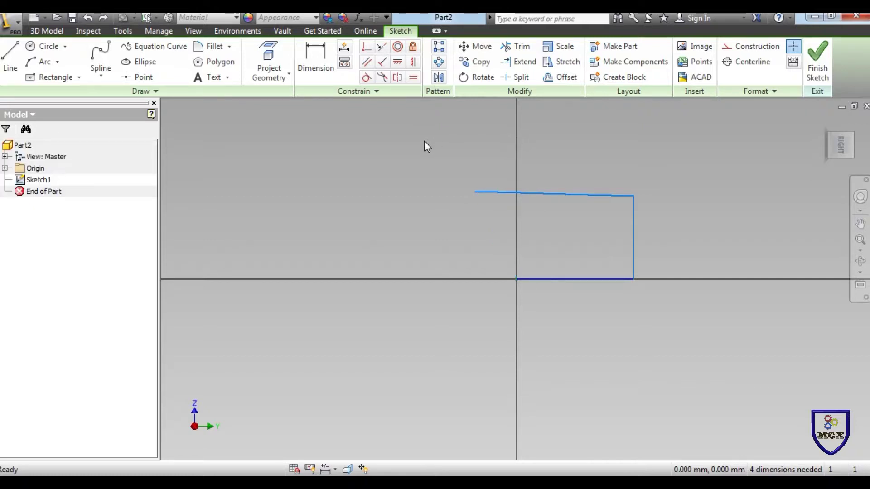
key(ctrl+z)
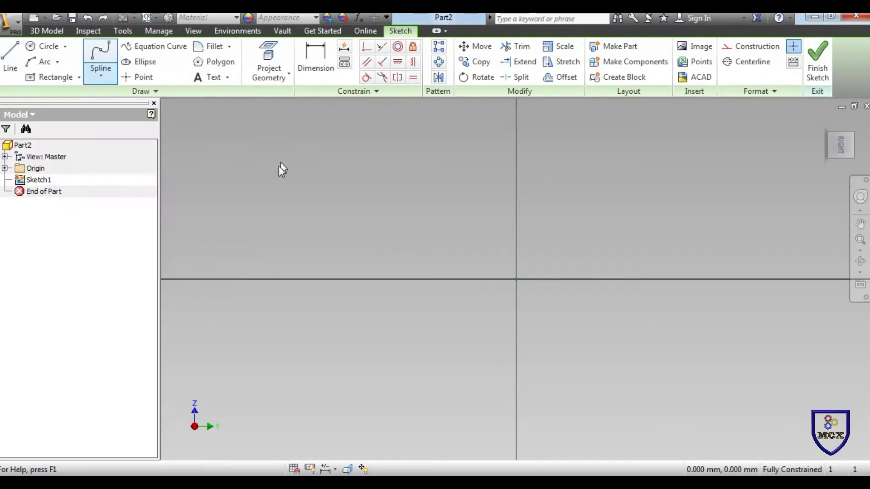
Step: Draw a vertical line upward from the origin as the revolve axis
key(l)
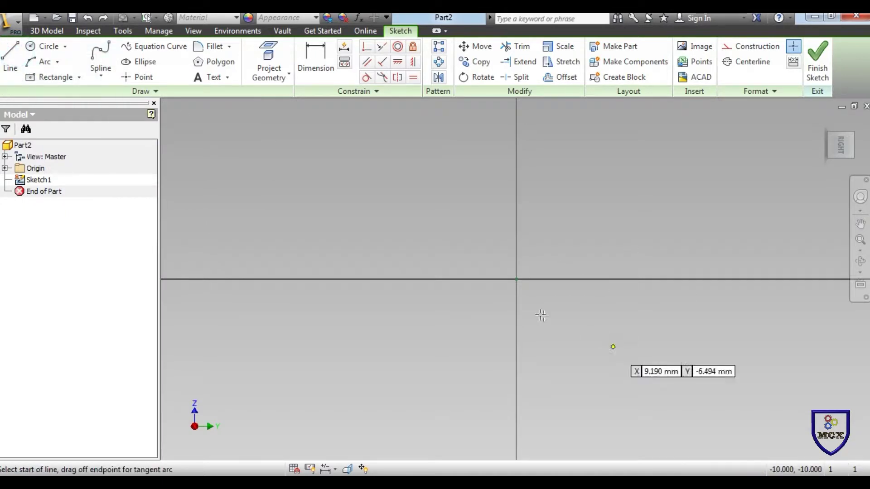
click(517, 279)
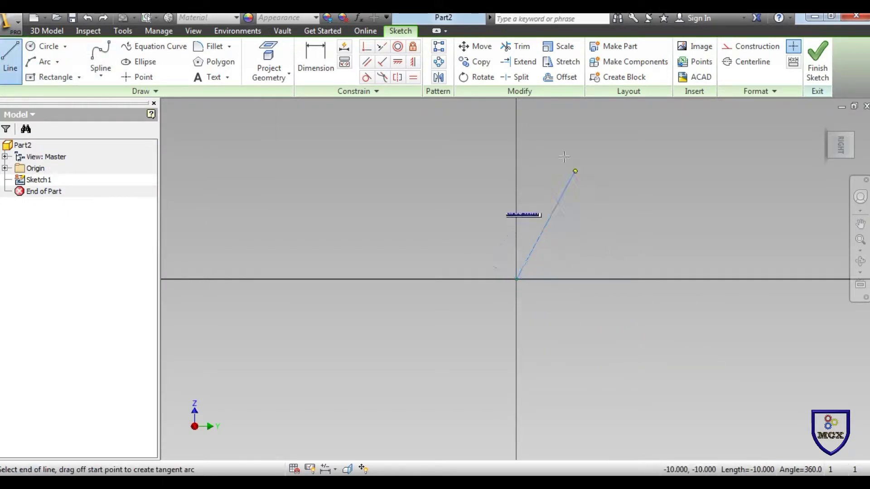
click(516, 146)
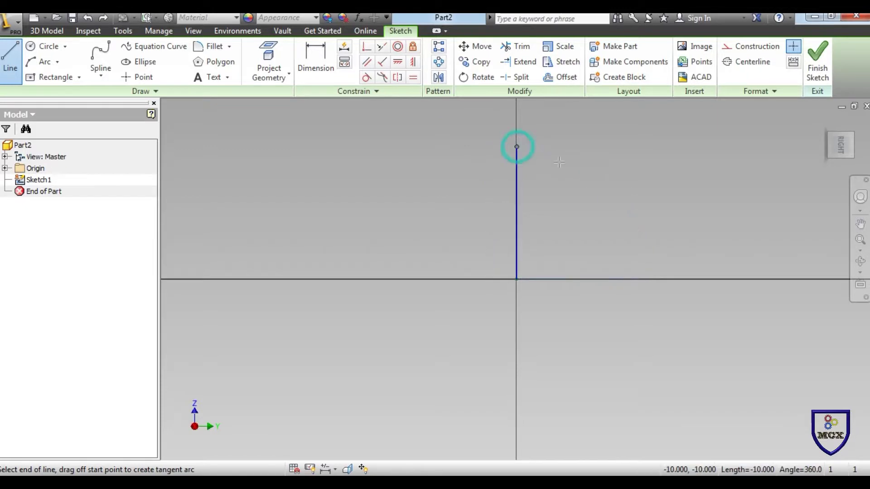
right_click(579, 169)
click(620, 167)
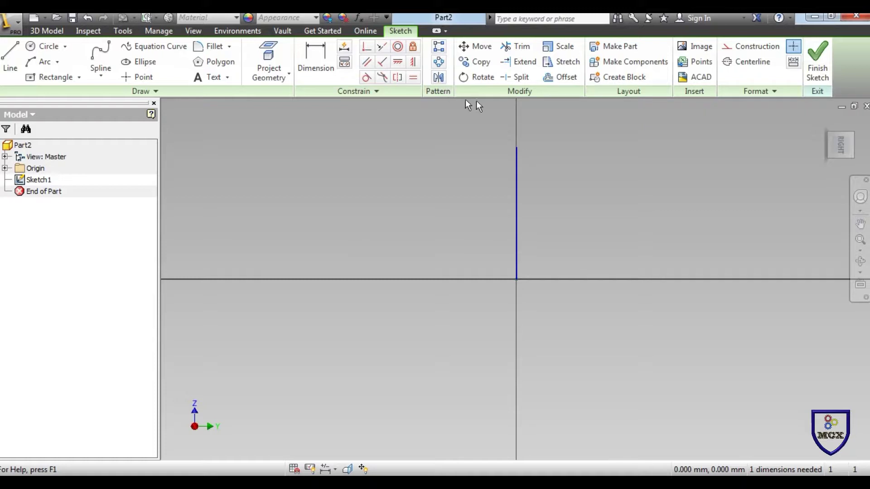
Step: Offset the axis line about 3.6 mm to the right, and offset that copy again slightly farther out
click(556, 79)
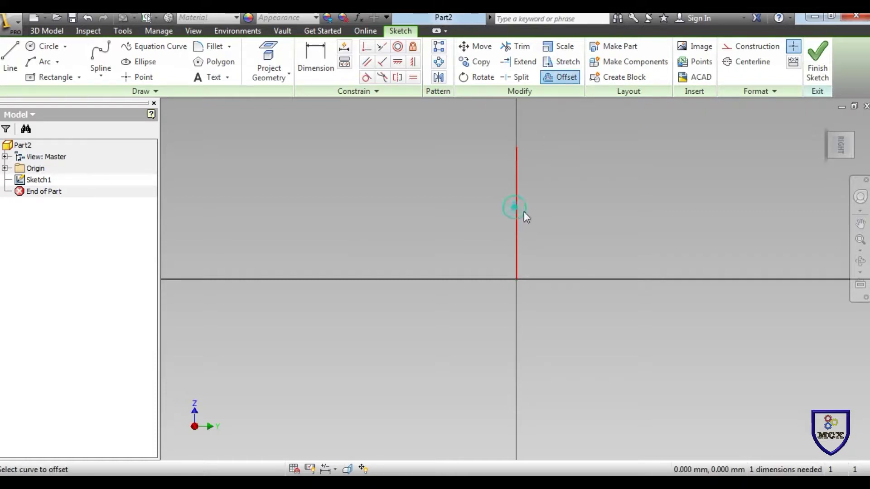
click(524, 212)
click(554, 213)
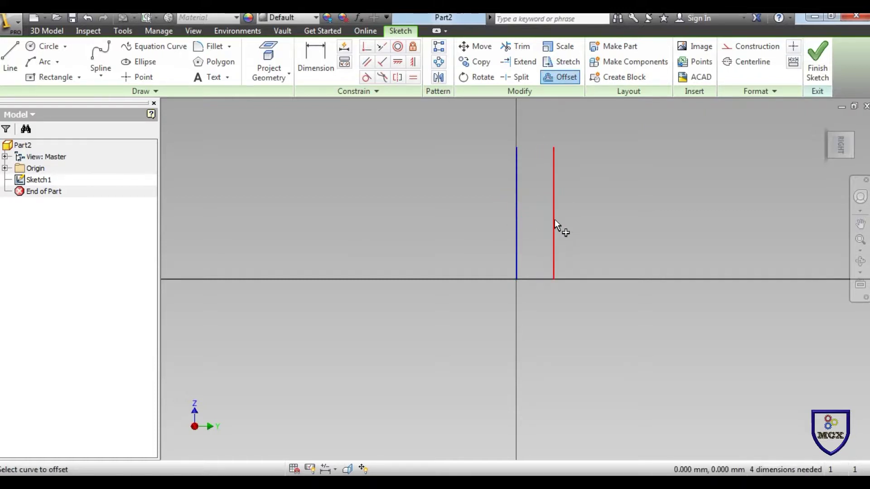
click(554, 218)
click(564, 218)
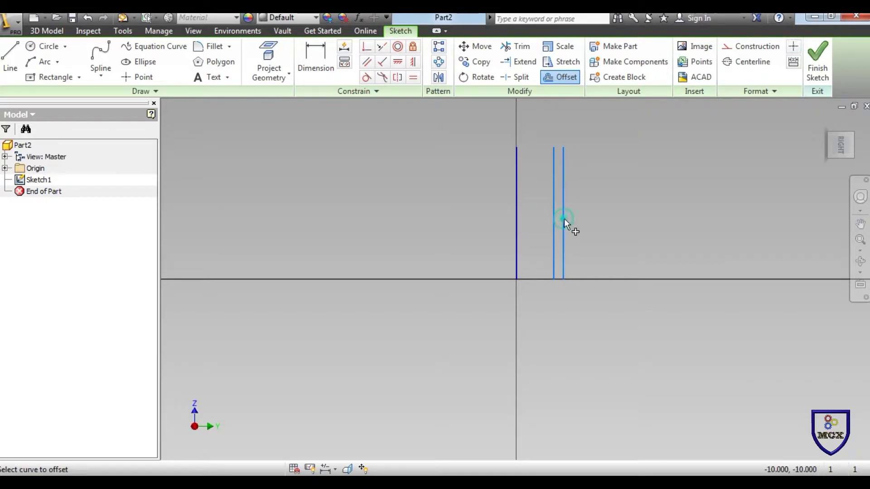
right_click(667, 187)
click(703, 187)
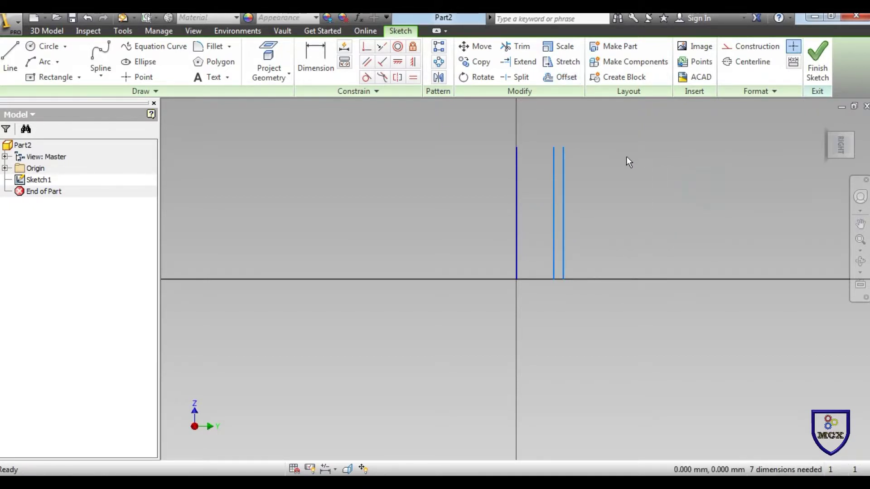
Step: Dimension the distance between the axis line and the inner offset line to 5 mm
click(304, 70)
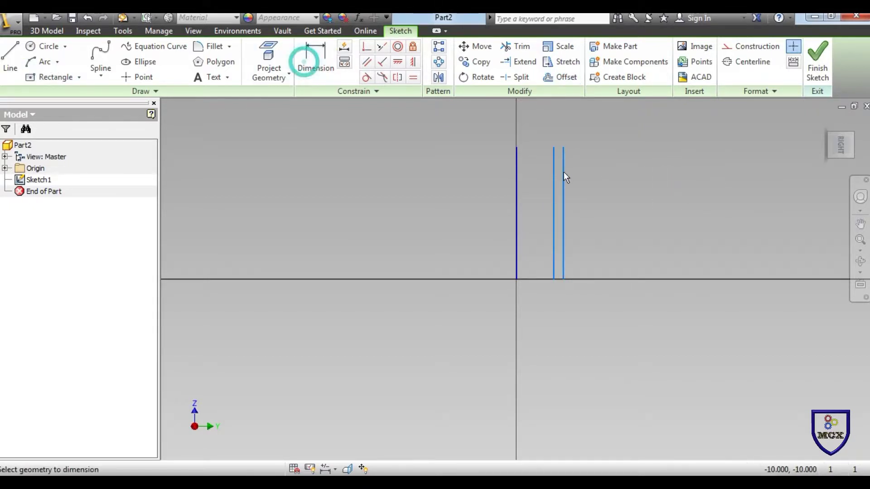
click(517, 173)
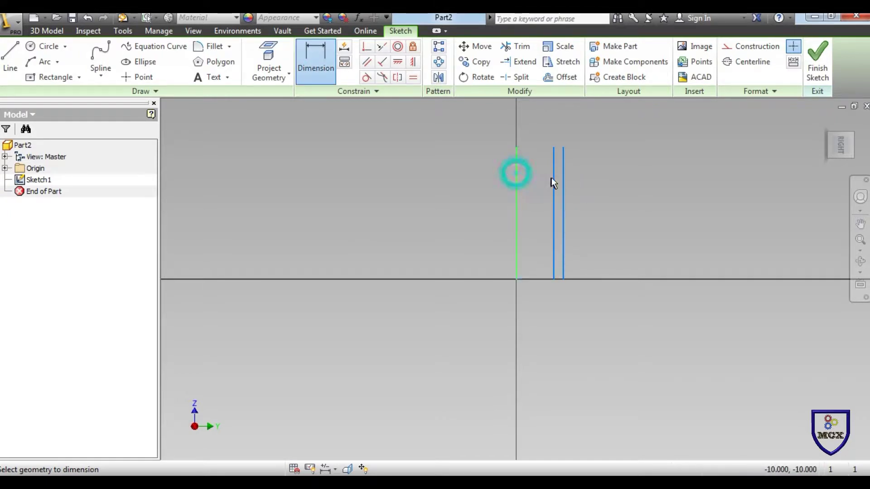
click(553, 168)
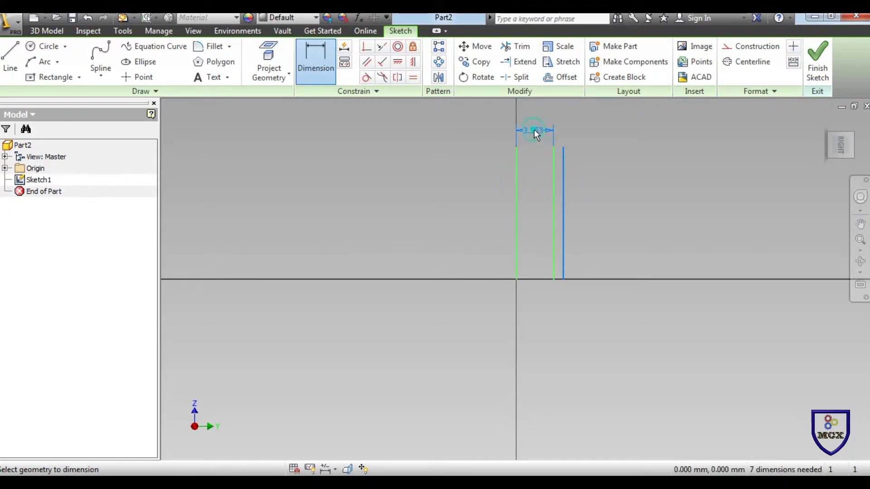
click(534, 129)
text(5)
key(Return)
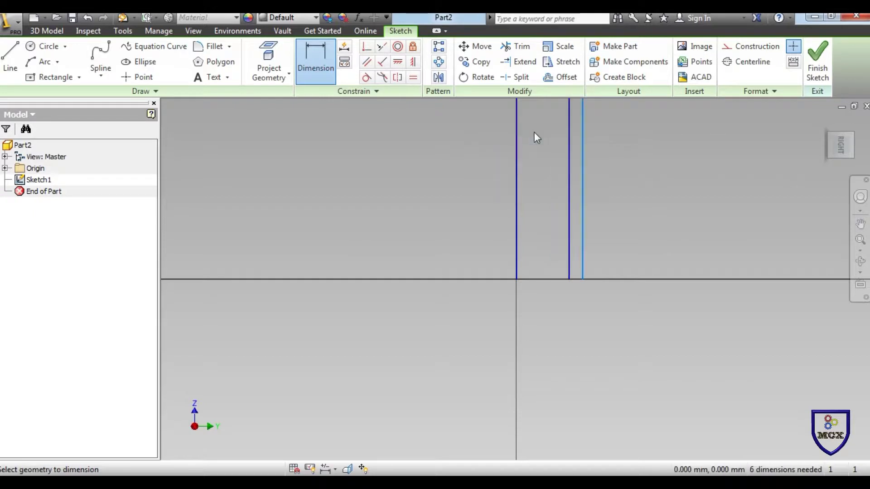
Step: Dimension the distance between the axis line and the outer offset line to 6 mm
scroll(586, 366, down, 2)
scroll(586, 366, down, 3)
scroll(602, 332, up, 4)
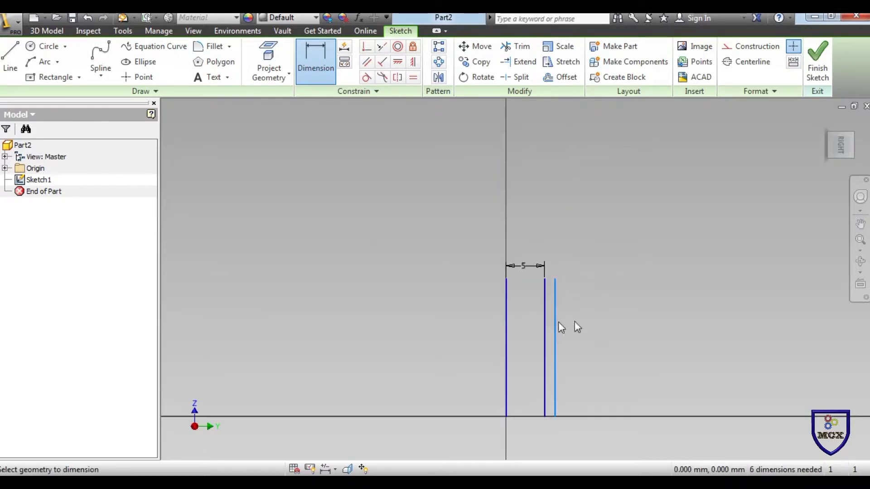
click(506, 324)
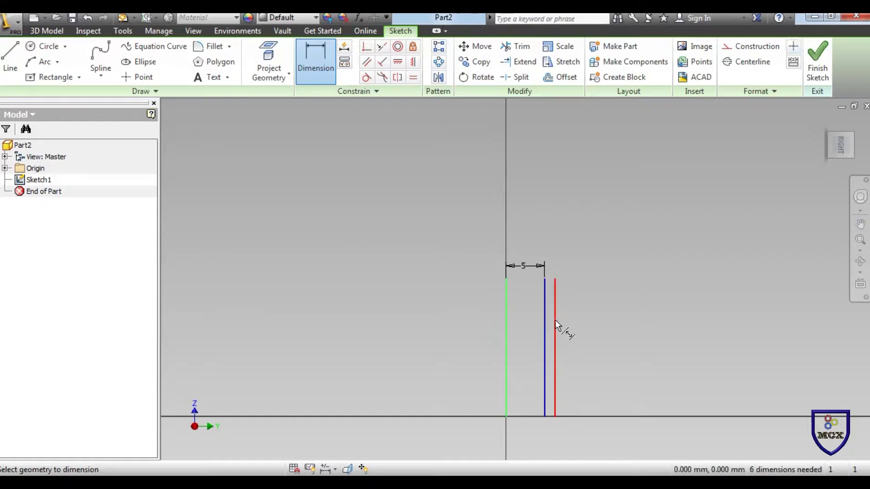
click(555, 322)
click(528, 224)
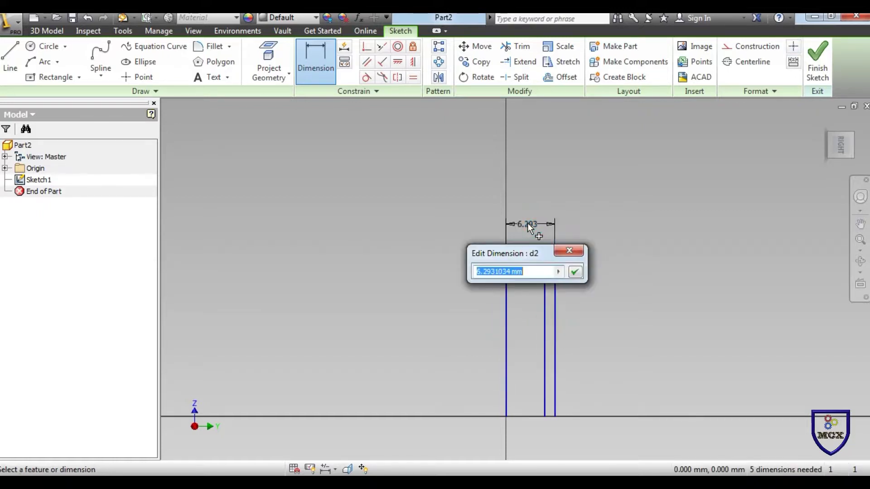
text(5)
key(Return)
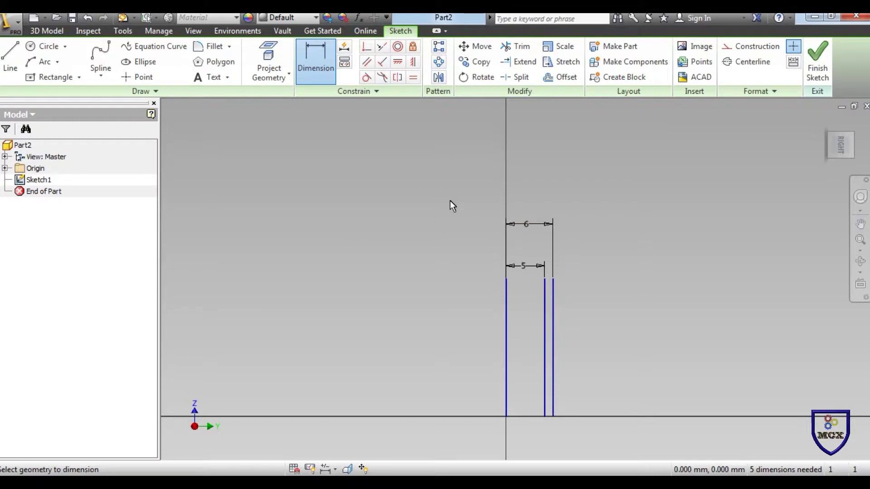
Step: Dimension the outer and the inner offset lines to a length of 100 mm each
click(554, 310)
click(610, 338)
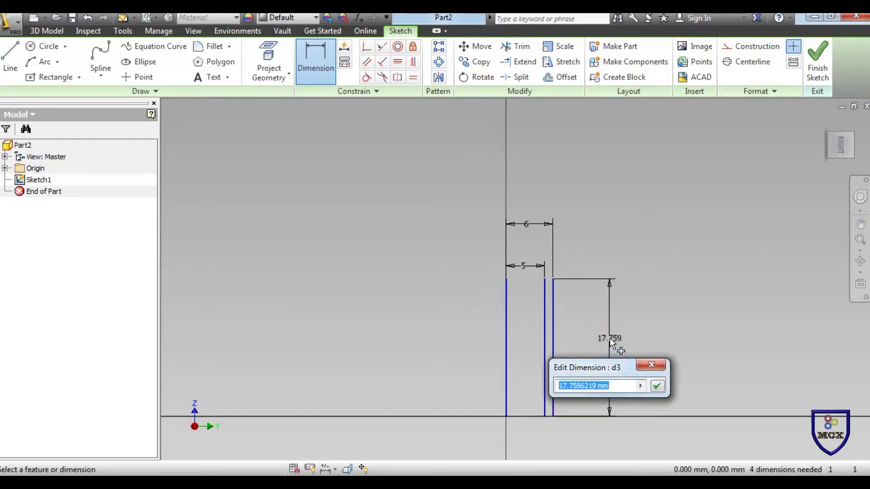
text(100)
key(Return)
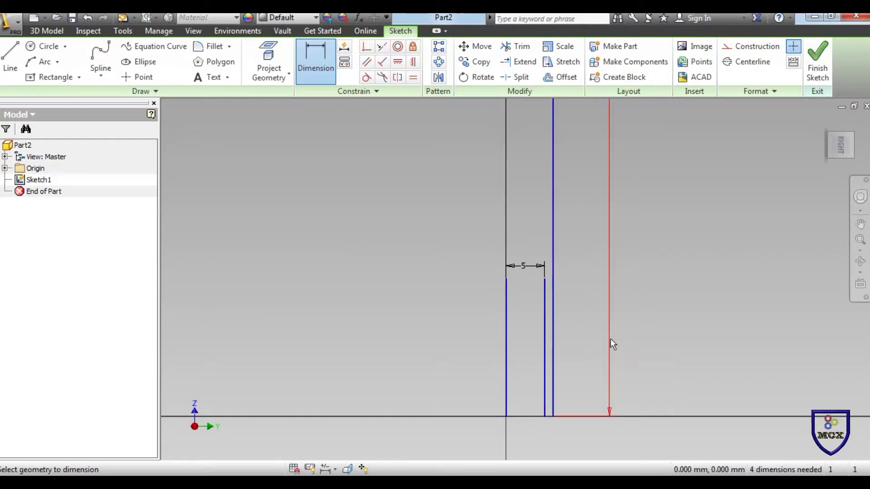
click(545, 363)
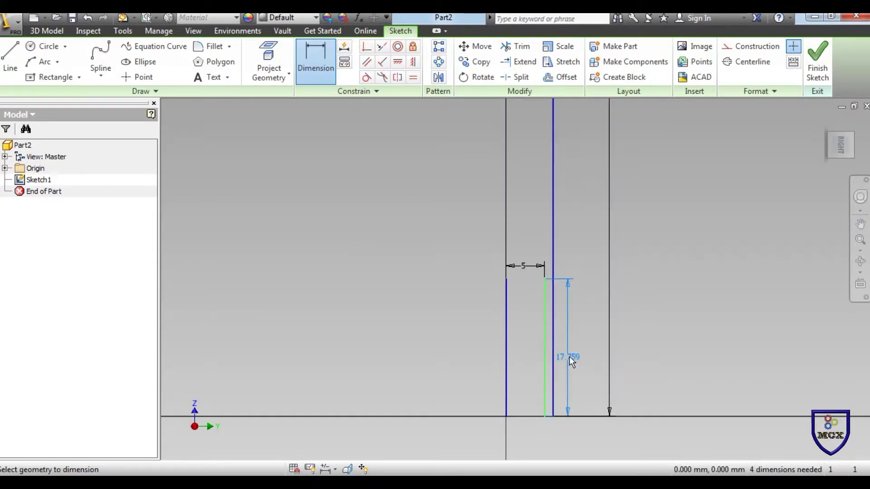
click(572, 356)
text(100)
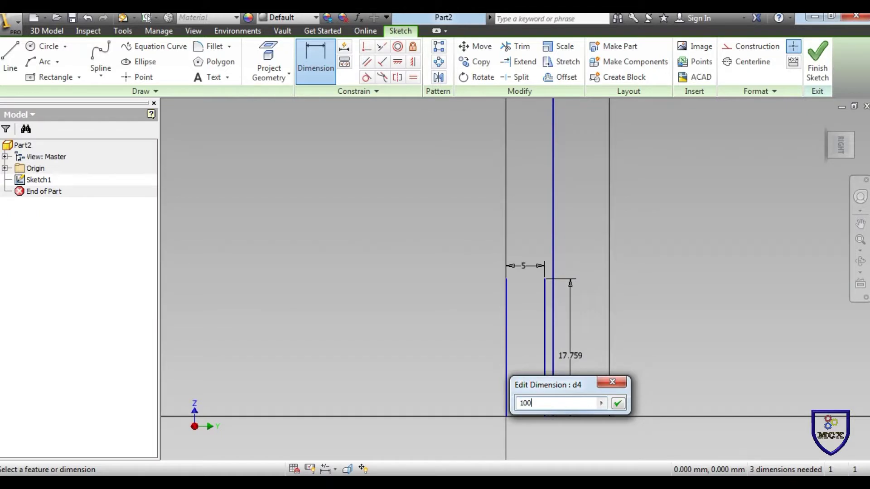
key(Return)
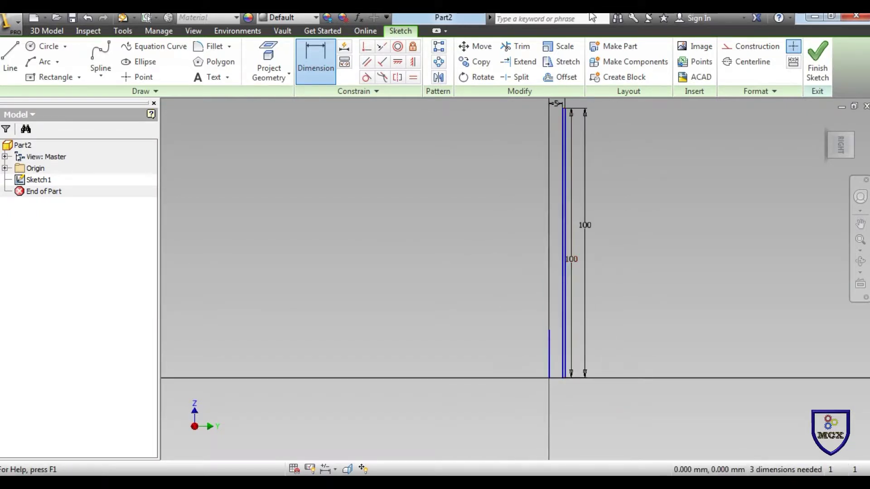
Step: Close the upper end of the tube profile with a 1 mm line between the inner and outer offset lines
scroll(564, 104, up, 8)
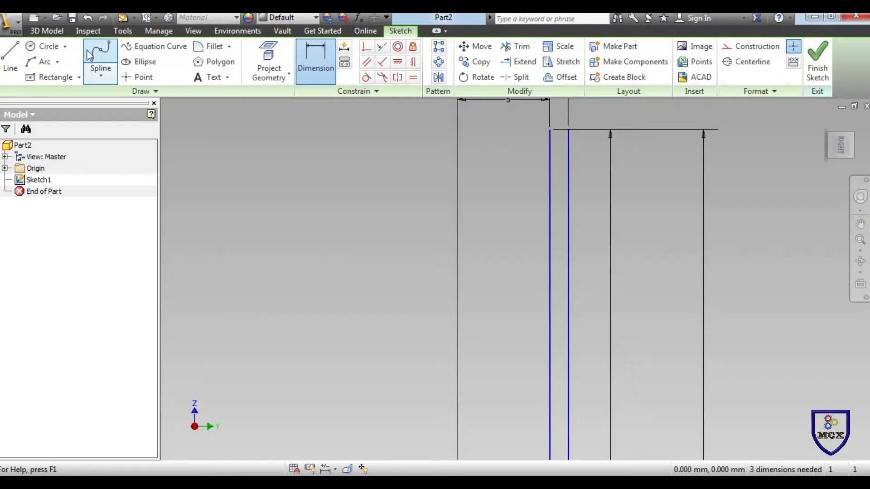
click(10, 55)
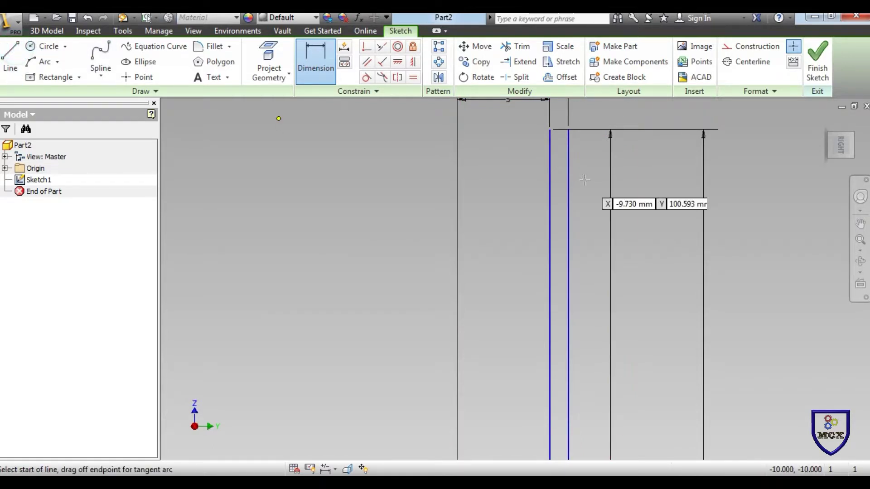
click(568, 131)
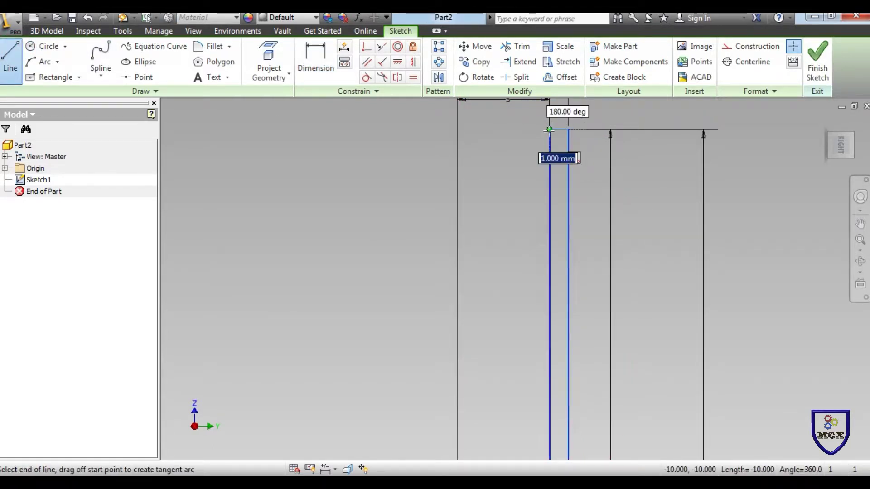
click(550, 130)
scroll(493, 159, down, 8)
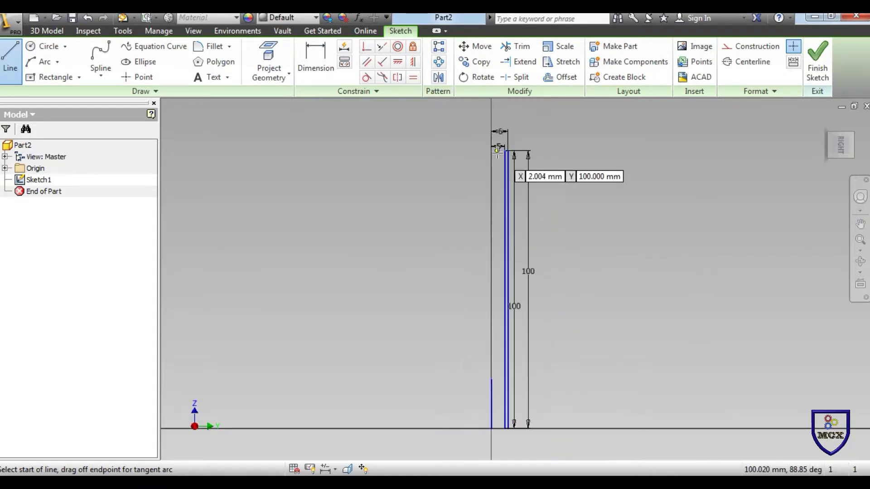
Step: Close the lower end of the tube profile with a 1 mm line and finish the sketch
scroll(505, 434, up, 5)
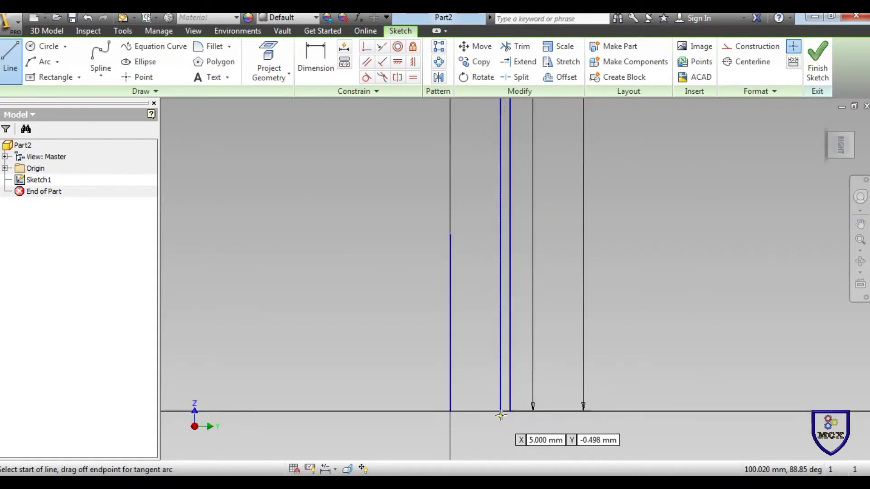
click(502, 413)
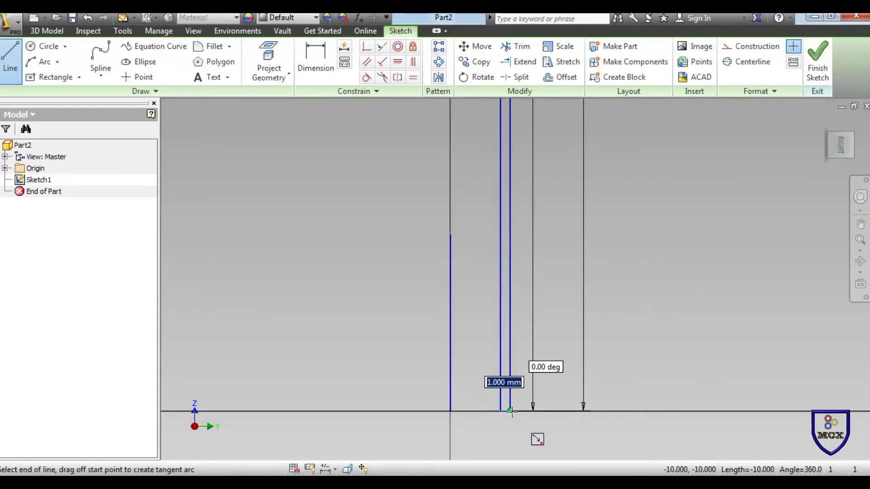
right_click(669, 299)
click(601, 297)
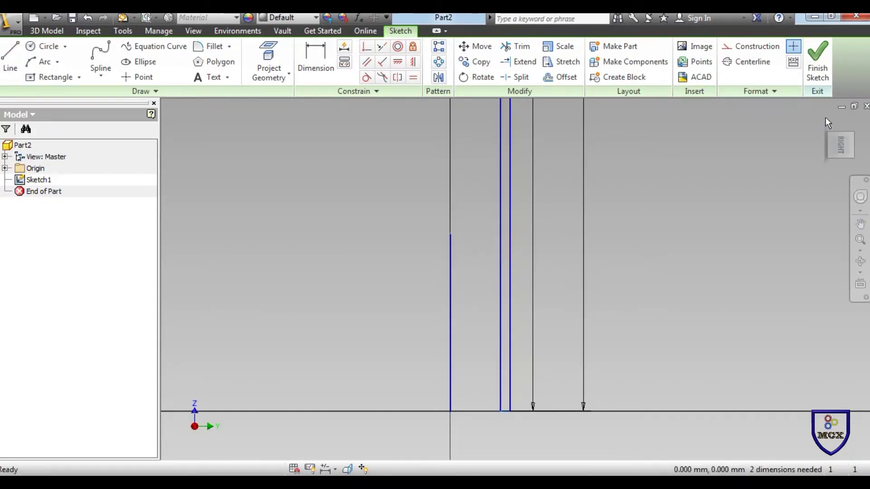
click(817, 77)
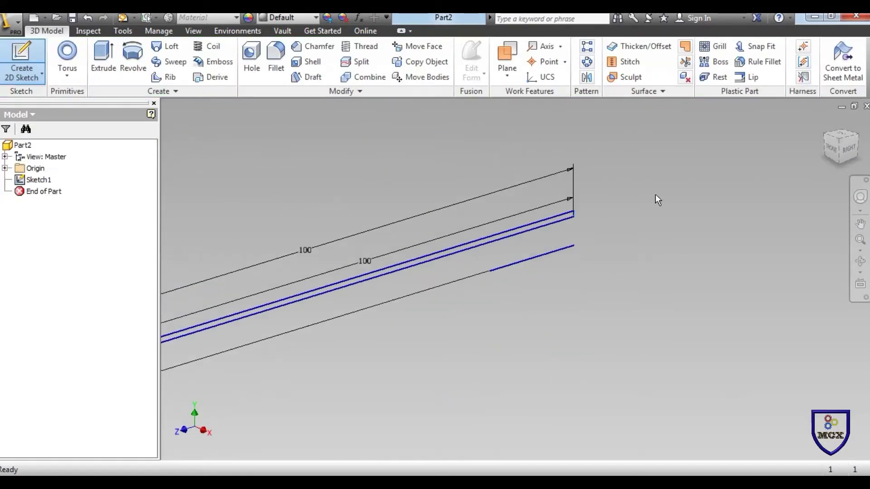
Step: Revolve the closed thin-walled profile a full turn around the short axis line as a solid and view the resulting tube
scroll(444, 270, up, 3)
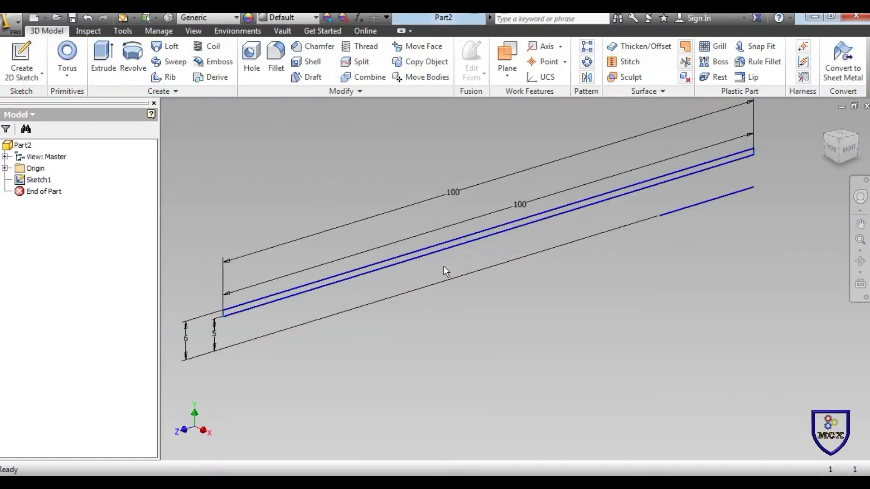
click(132, 70)
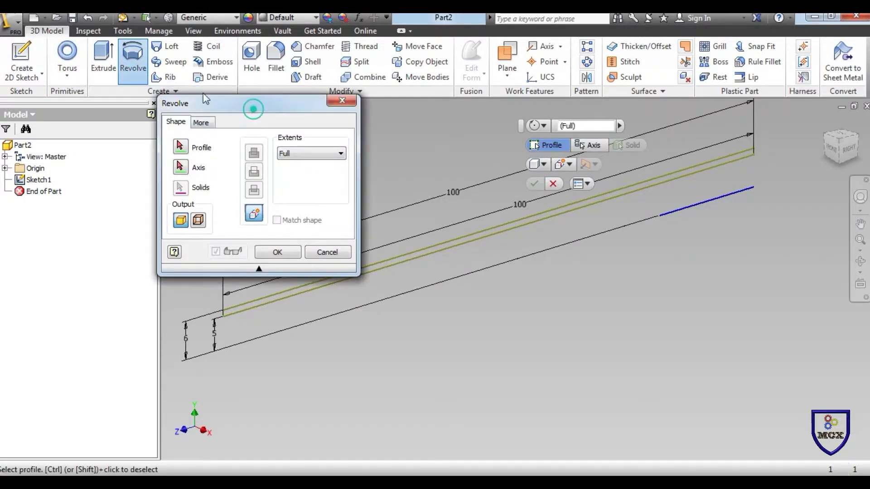
drag(255, 109, 175, 82)
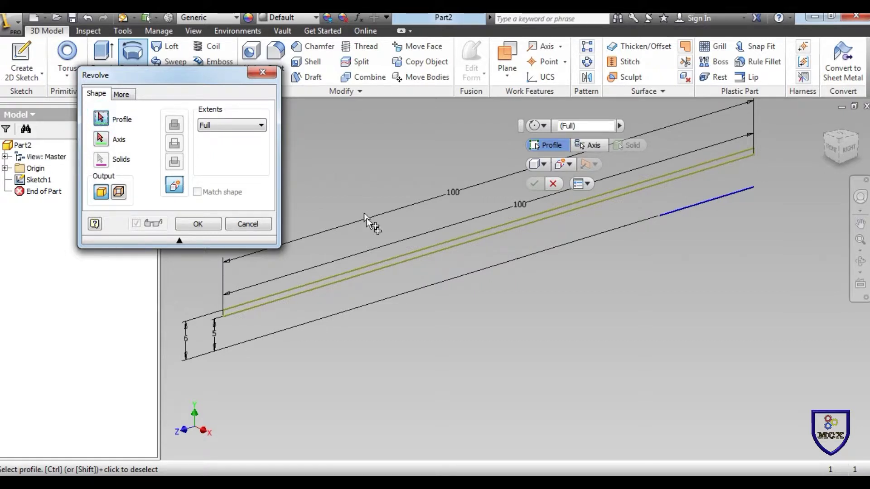
click(394, 260)
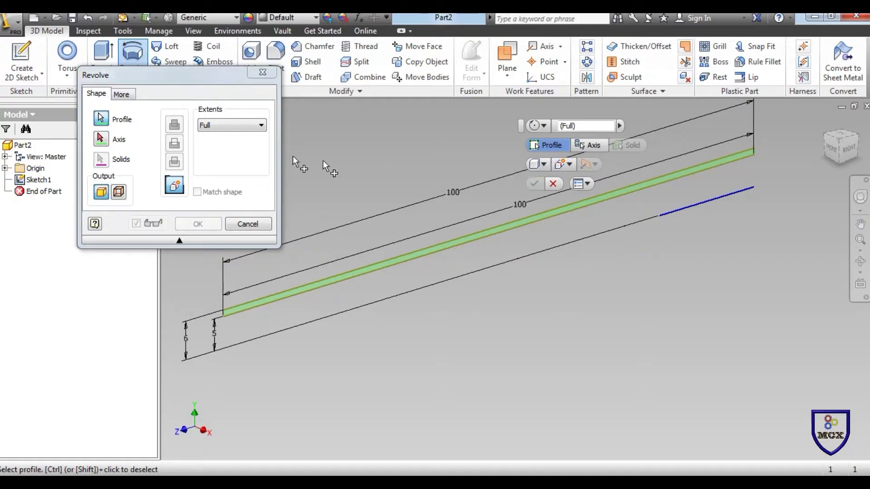
click(102, 139)
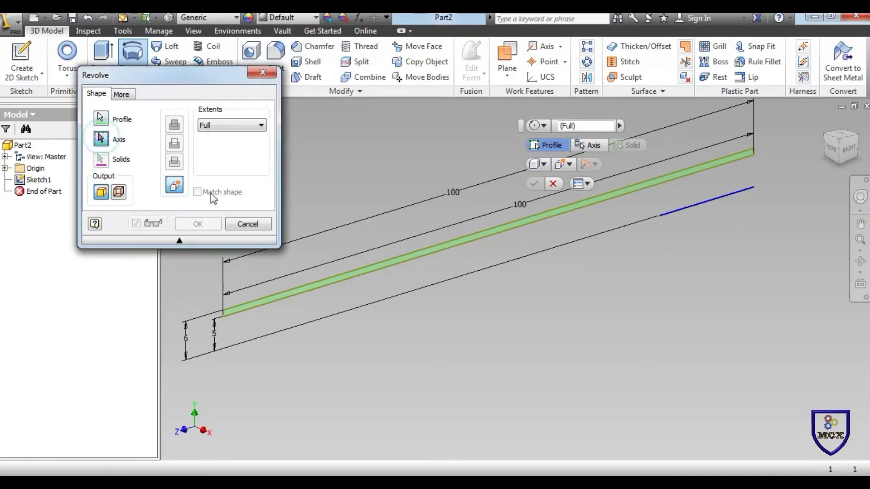
click(693, 207)
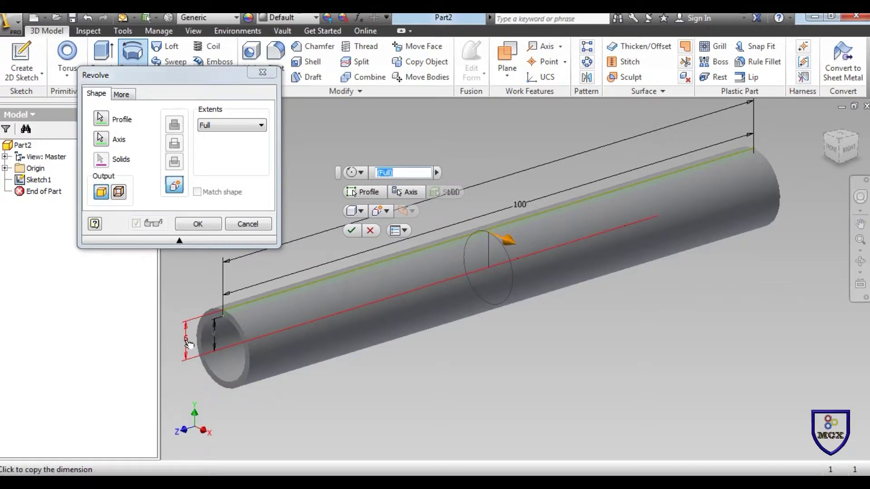
click(201, 224)
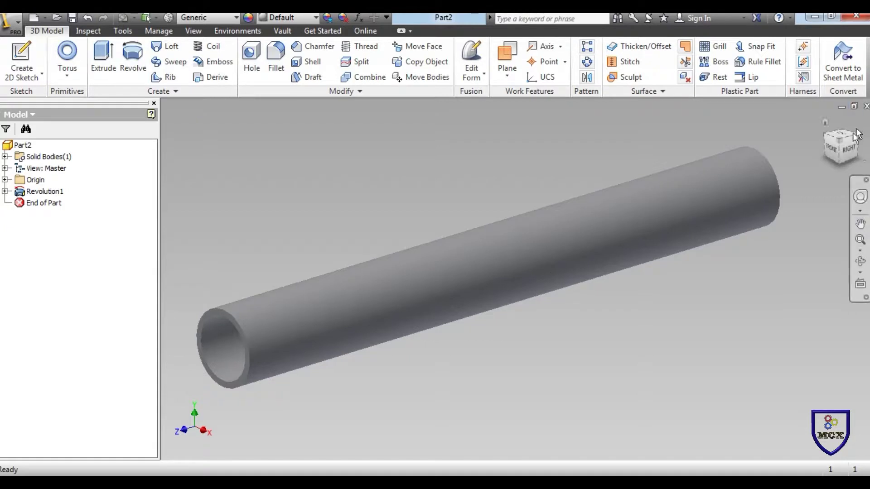
click(827, 147)
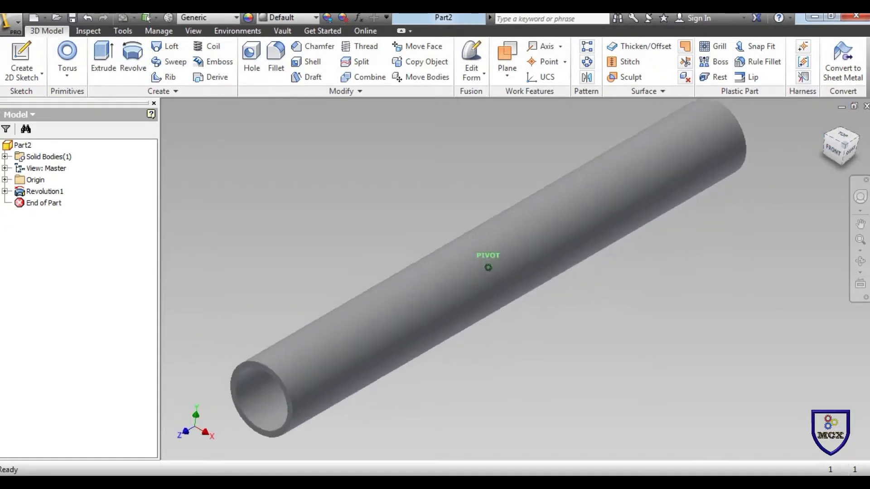
key(F6)
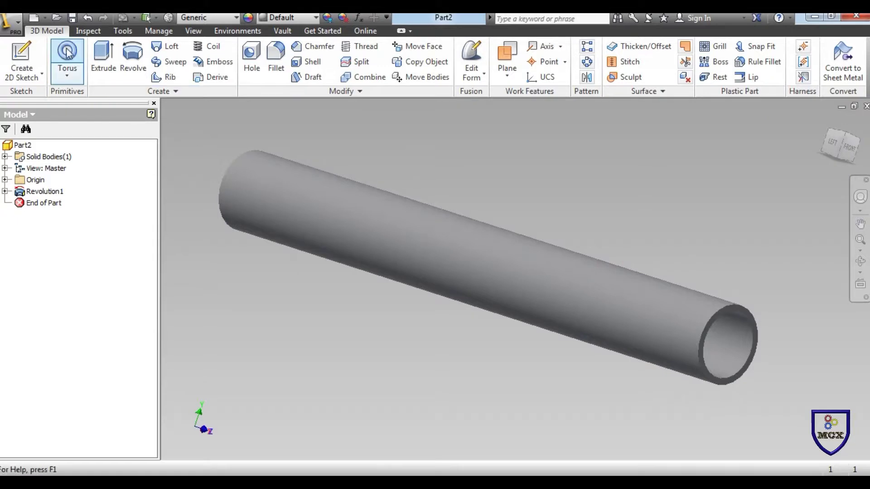
Step: Create a new part from the default template and start a 2D sketch on its horizontal XZ plane
click(33, 31)
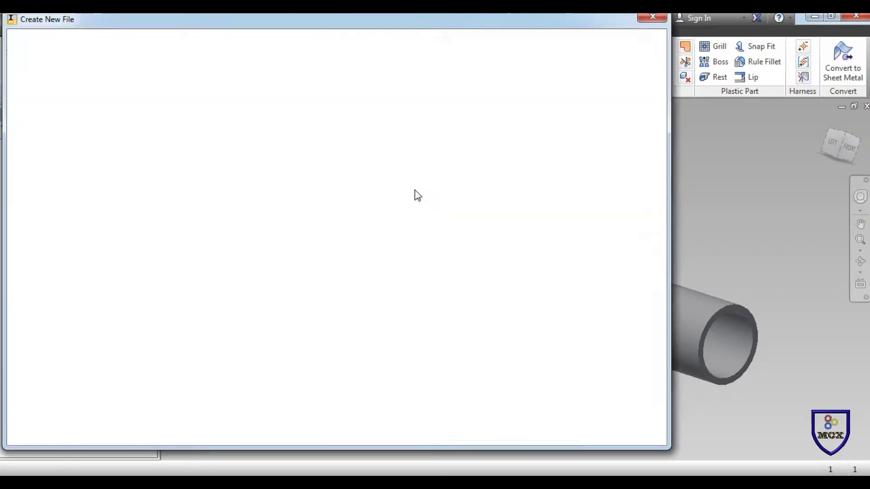
key(Return)
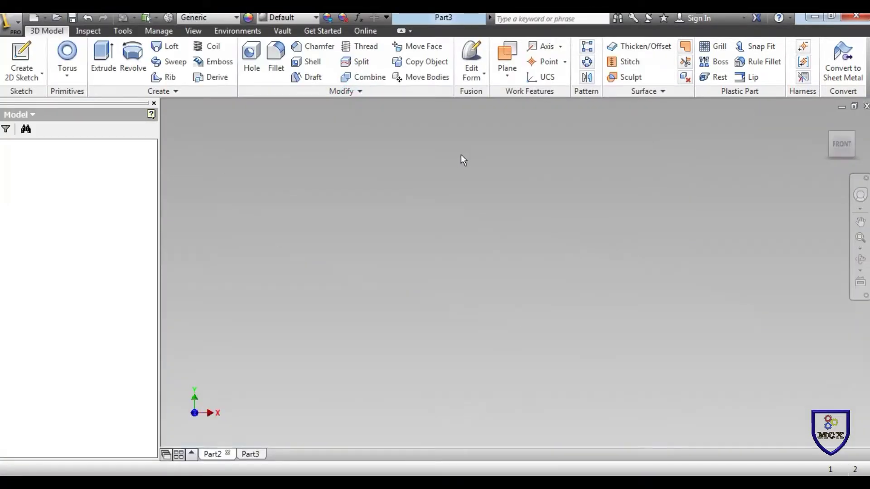
click(23, 56)
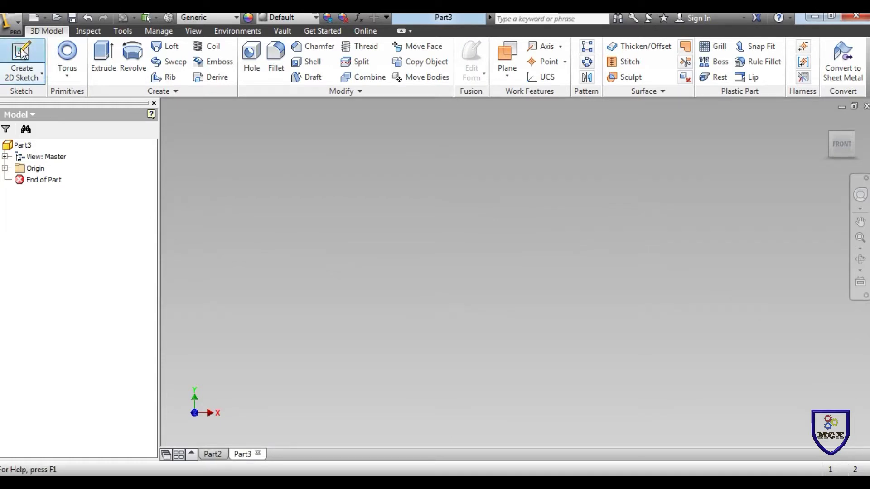
click(518, 307)
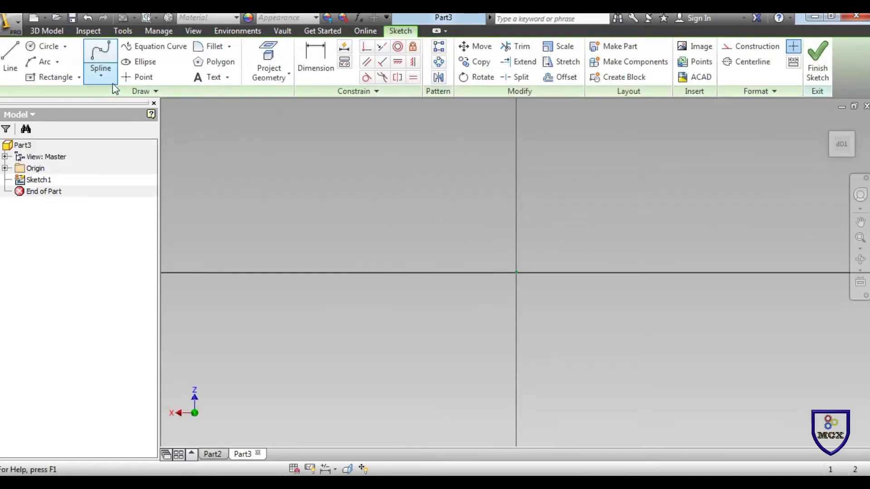
Step: Draw a circle with a 10 mm diameter centred on the sketch origin
click(34, 46)
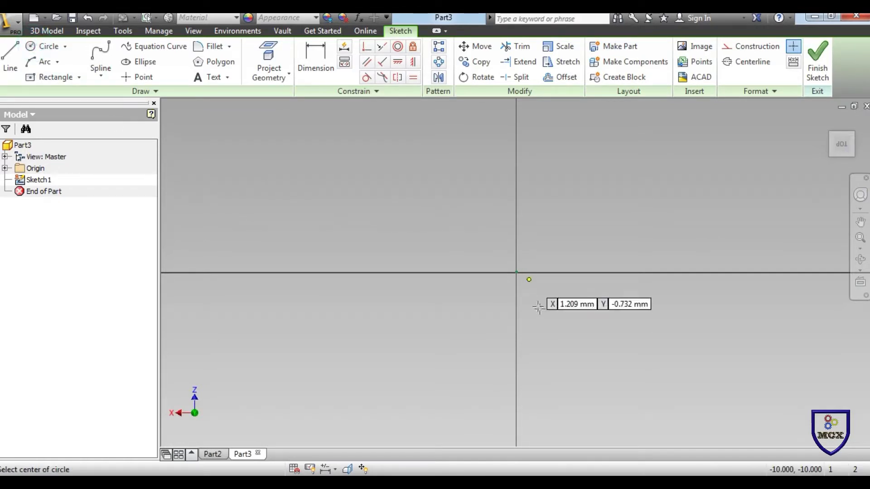
click(516, 273)
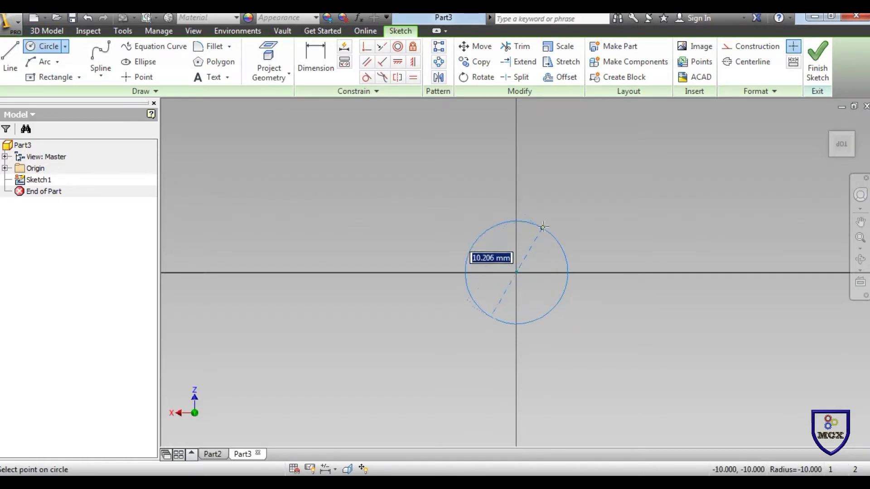
text(1)
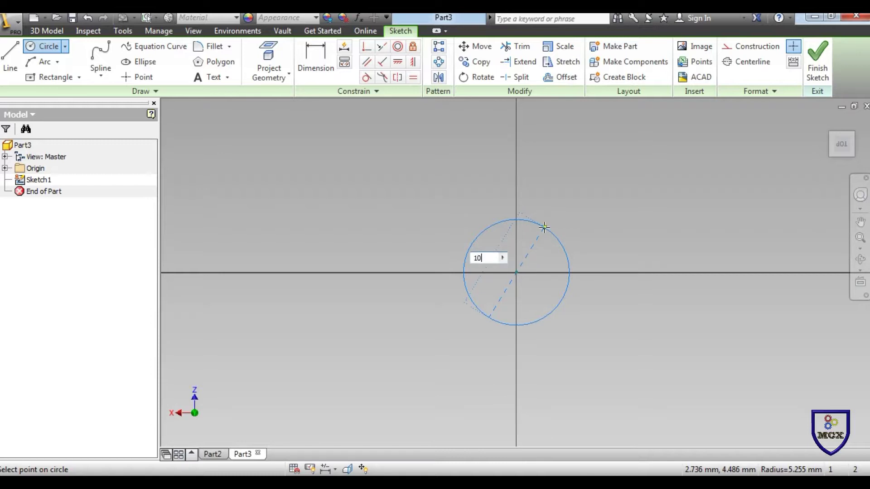
text(0)
key(Return)
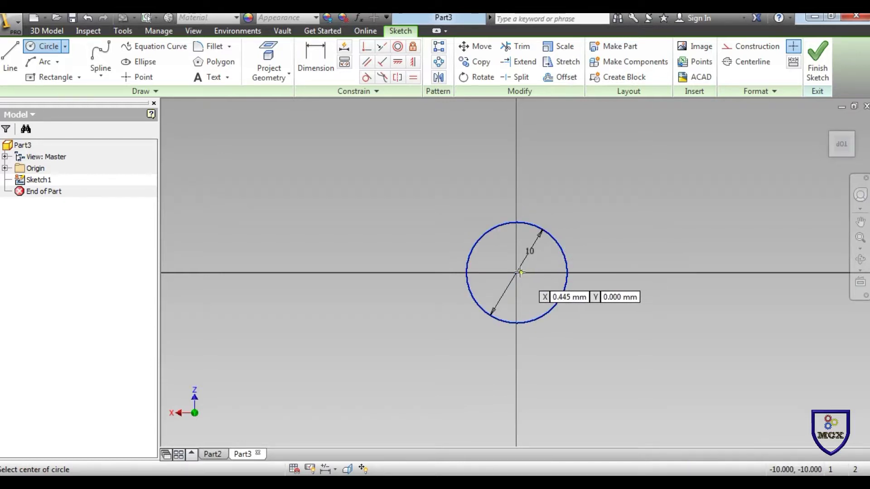
Step: Add a concentric circle with a 12 mm diameter at the origin and finish the sketch
click(517, 272)
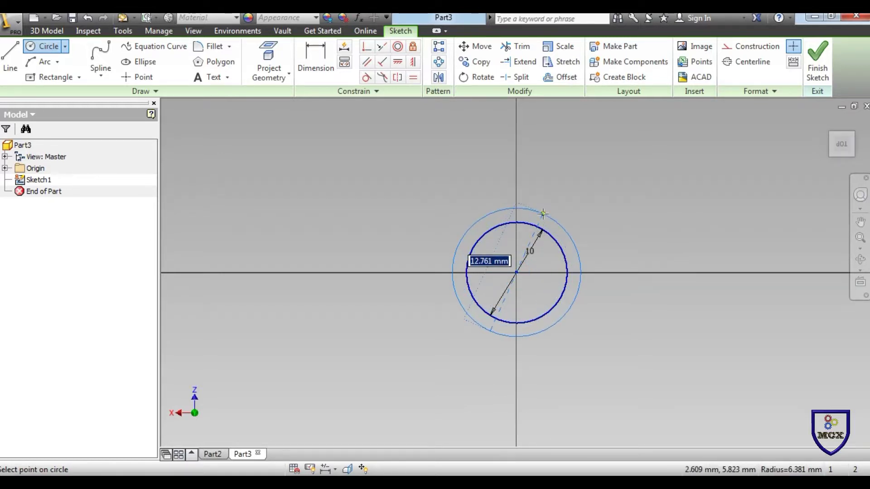
text(12)
key(Return)
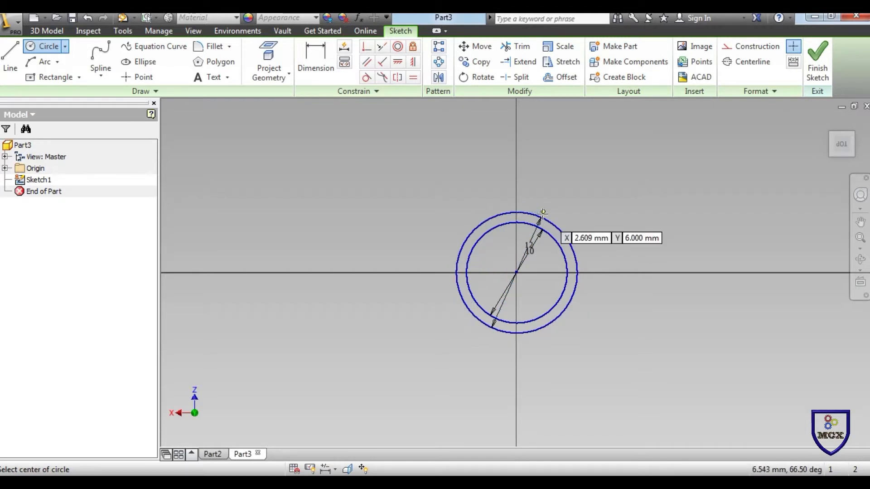
click(821, 61)
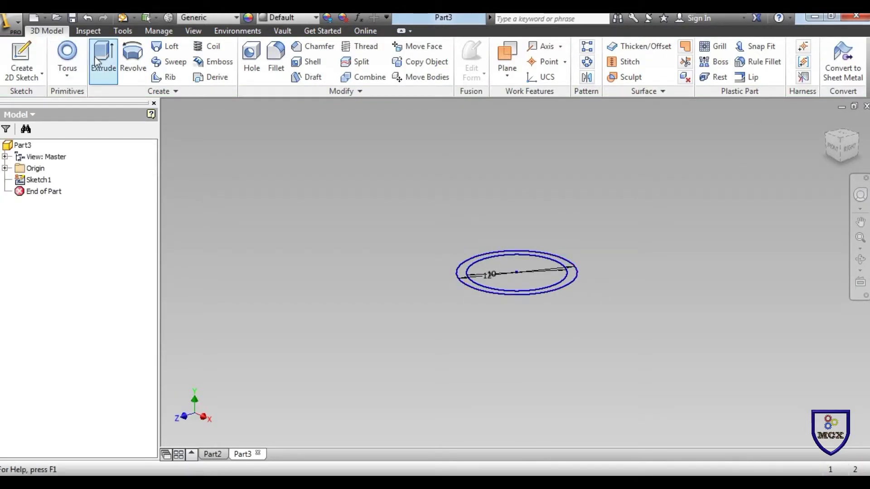
click(102, 58)
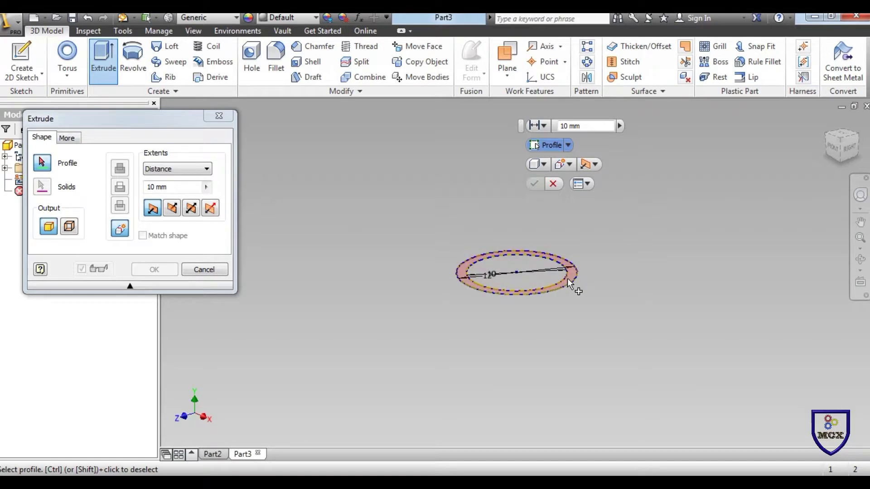
scroll(567, 278, up, 3)
scroll(567, 279, down, 1)
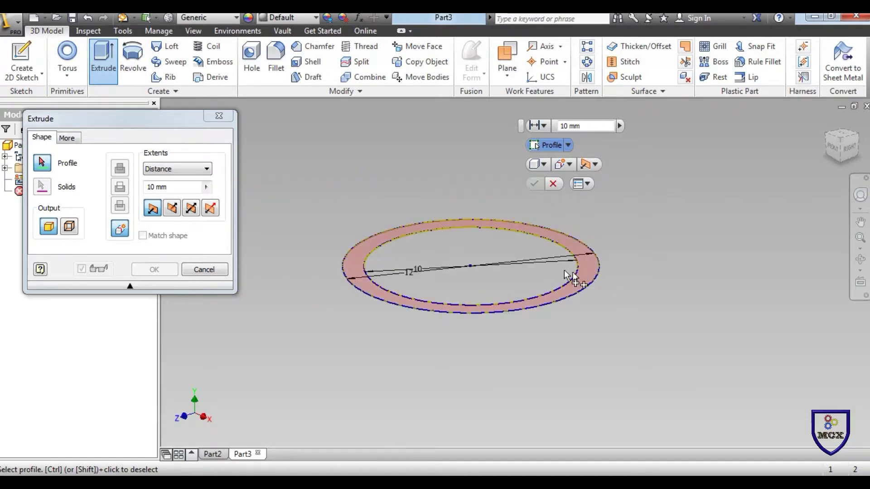
click(548, 265)
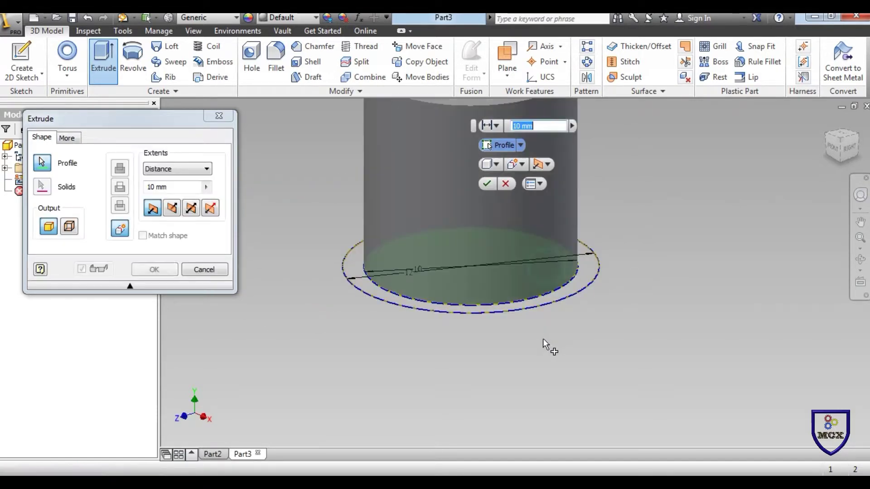
scroll(543, 339, down, 3)
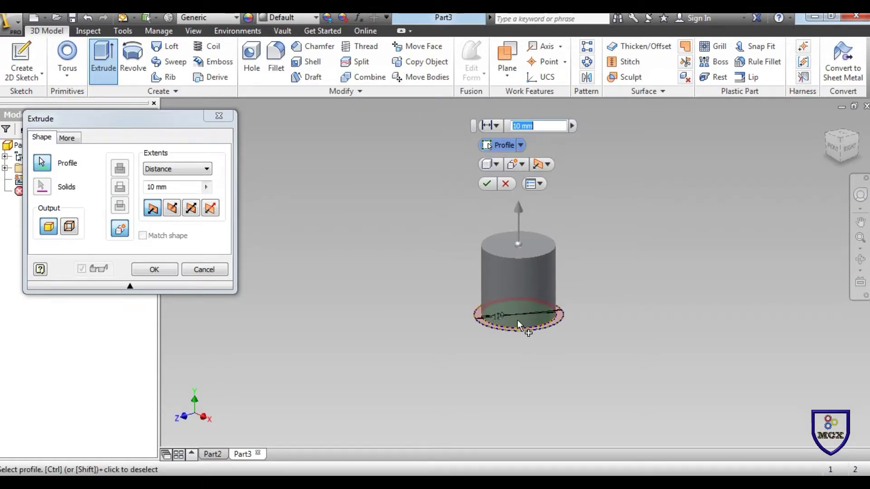
scroll(519, 322, up, 4)
scroll(519, 321, down, 2)
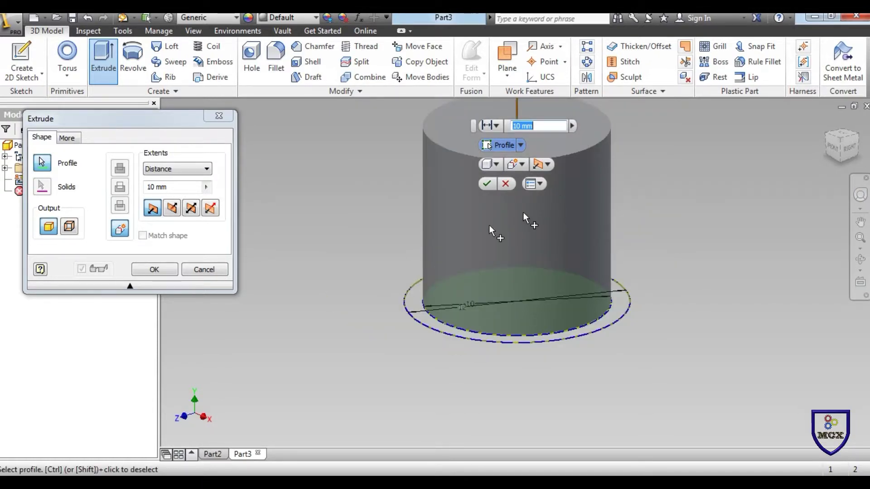
click(43, 161)
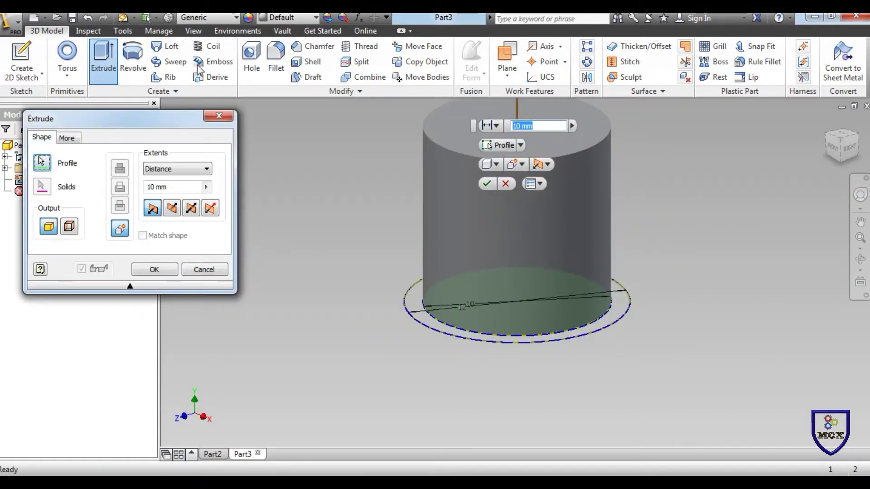
click(219, 117)
Step: Extrude the ring between the two concentric circles 100 mm as a solid to form the tube
click(109, 65)
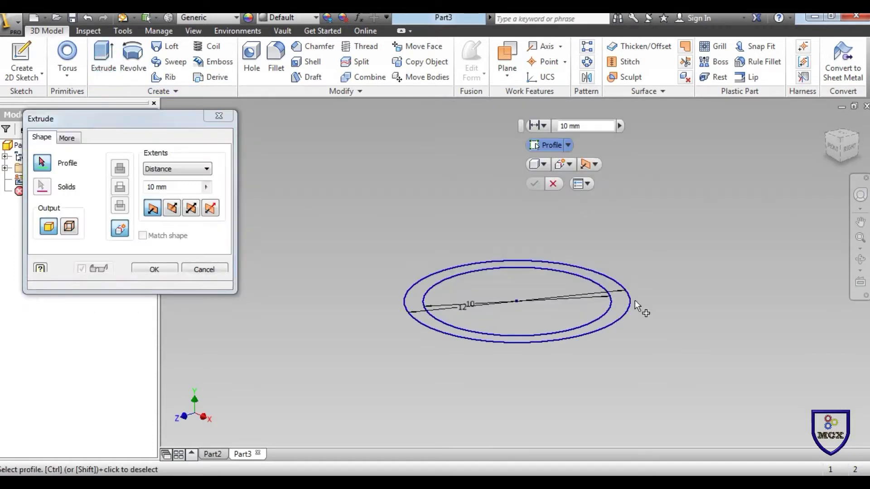
click(626, 300)
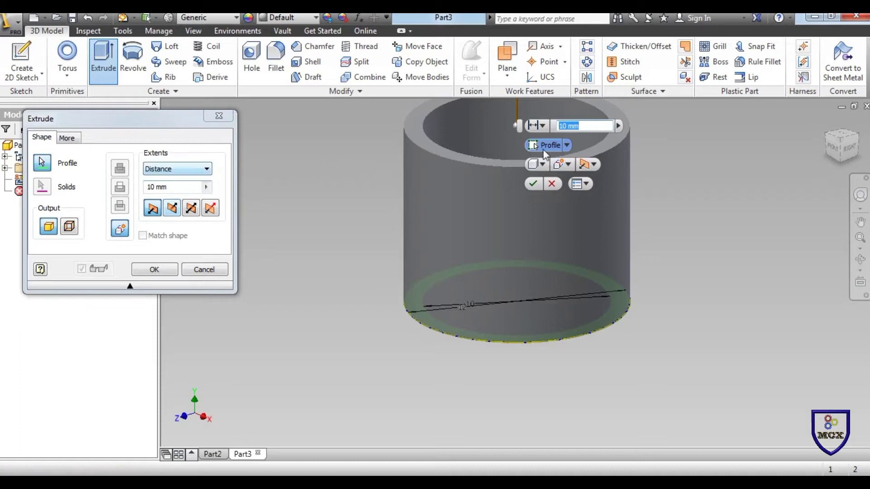
text(100)
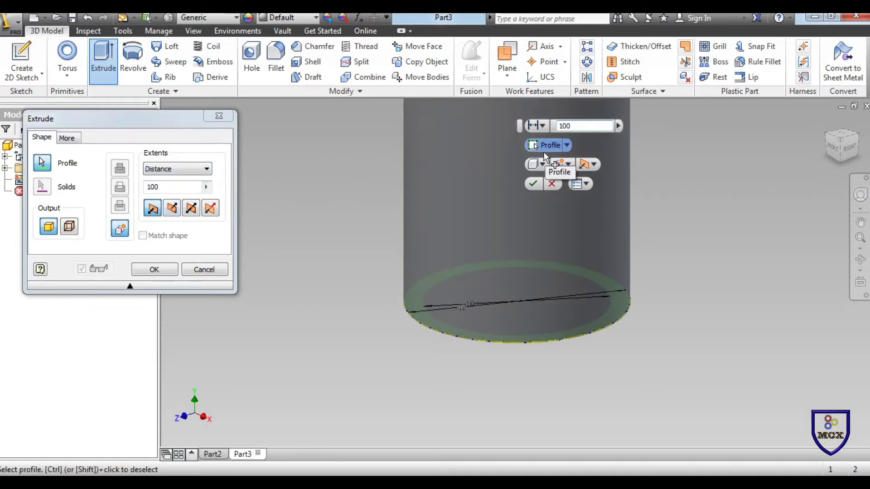
scroll(676, 333, down, 5)
scroll(581, 352, down, 2)
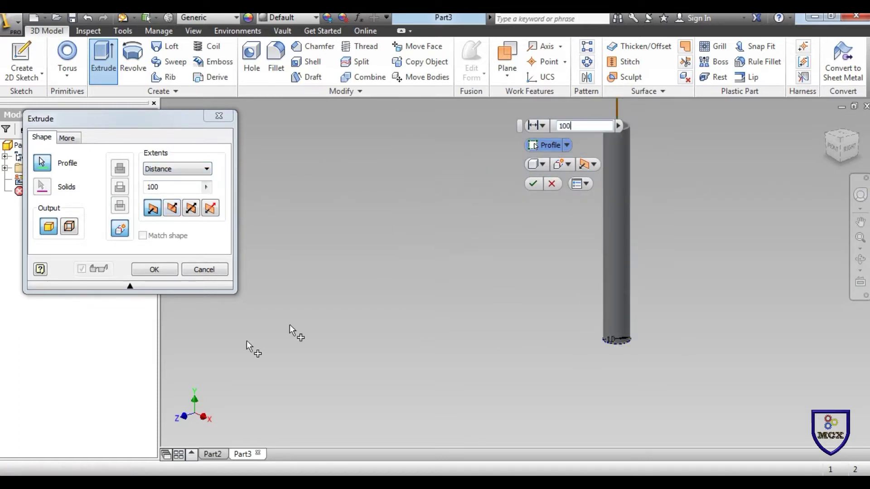
click(148, 271)
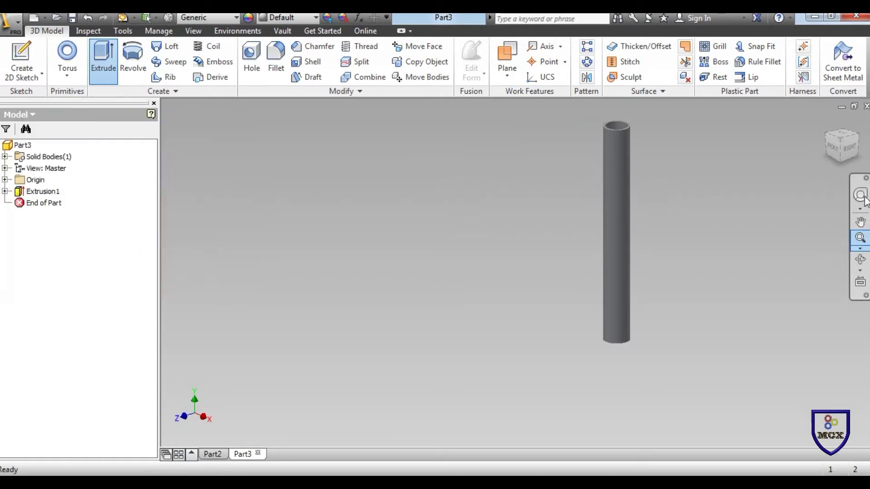
Step: View the extruded tube from different corners and compare it with the revolved tube in Part2
click(842, 144)
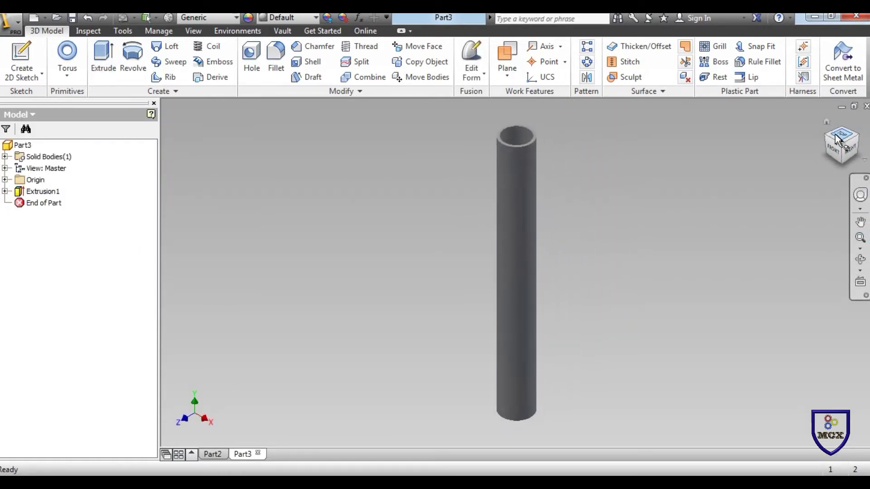
click(828, 141)
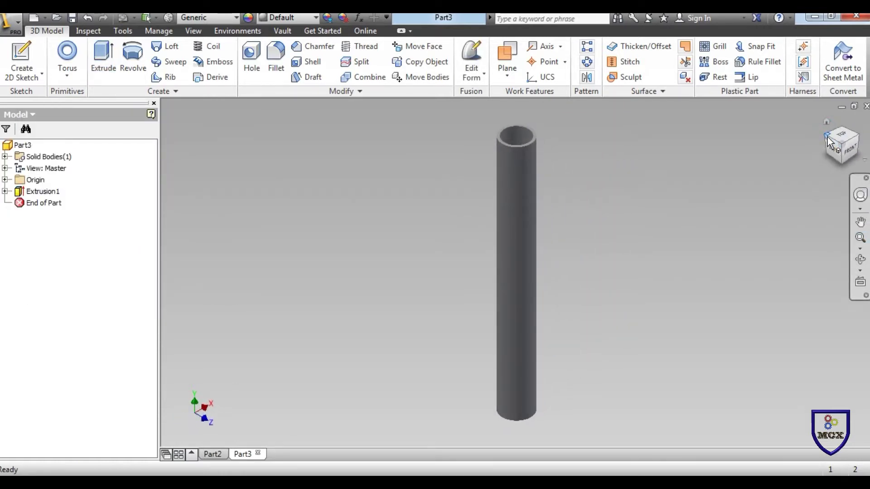
click(211, 454)
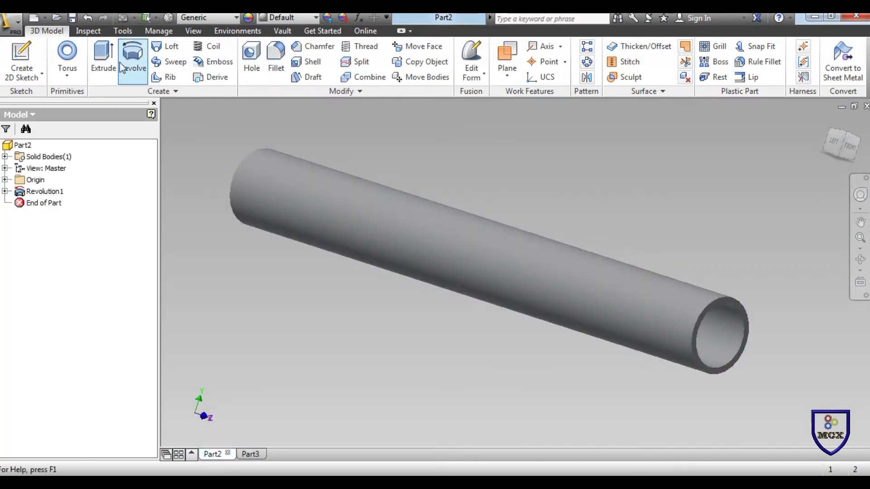
click(249, 455)
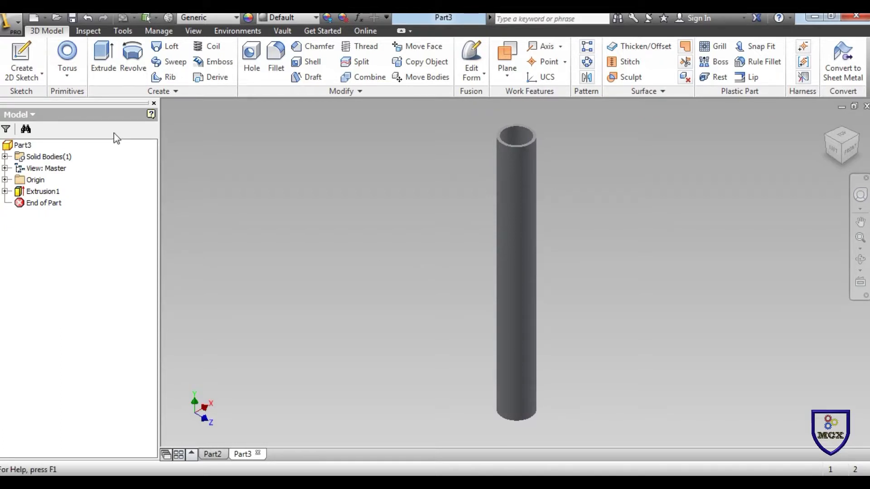
click(68, 76)
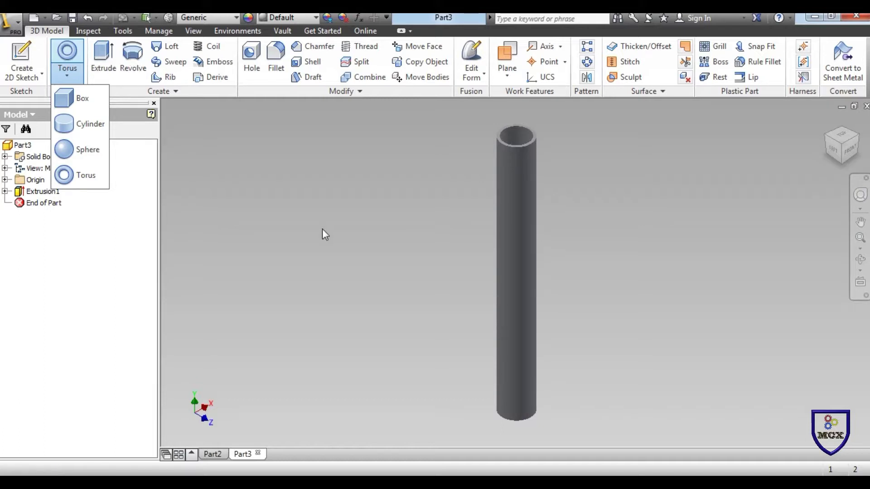
click(327, 239)
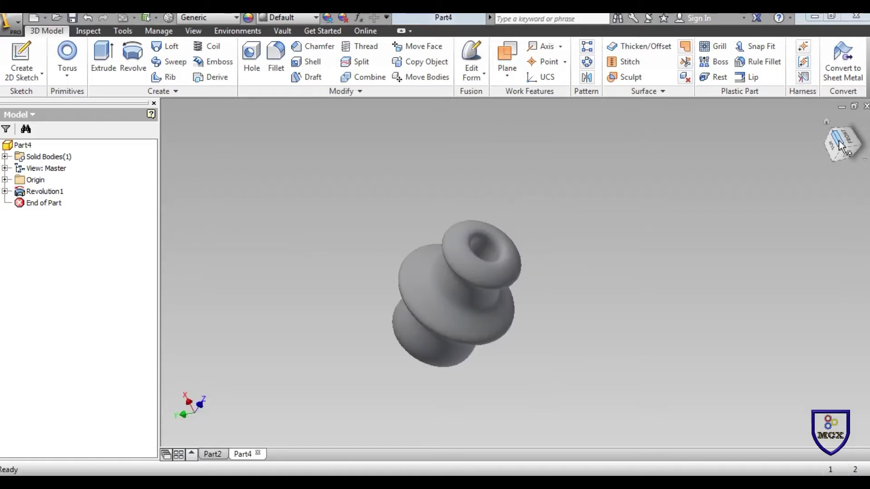
click(835, 132)
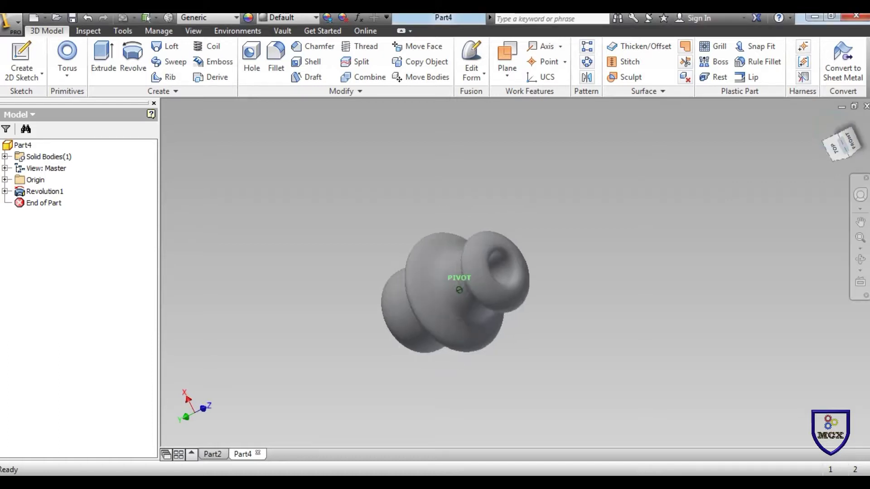
mouse_move(835, 136)
mouse_down()
mouse_move(809, 129)
mouse_move(764, 138)
mouse_move(831, 144)
mouse_move(862, 121)
mouse_move(809, 144)
mouse_move(806, 173)
mouse_up()
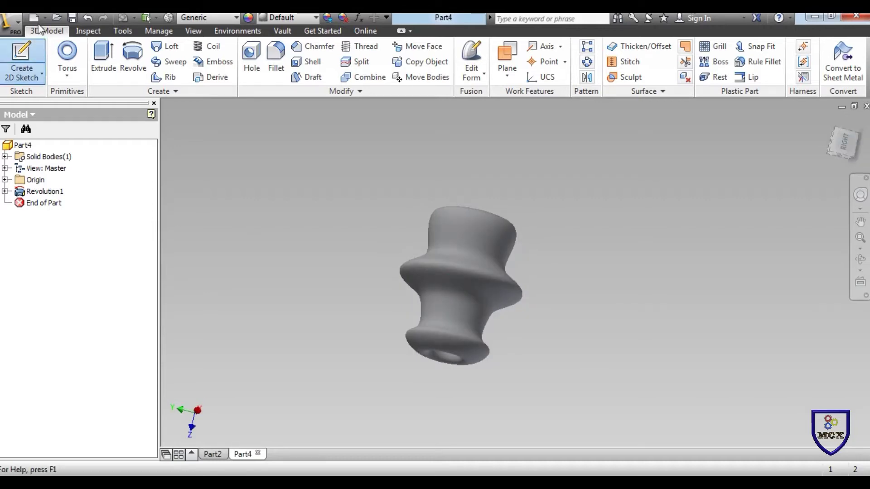
Step: Create a new part from the Standard (mm).ipt template and start a 2D sketch on its vertical YZ plane
click(21, 59)
key(ctrl+n)
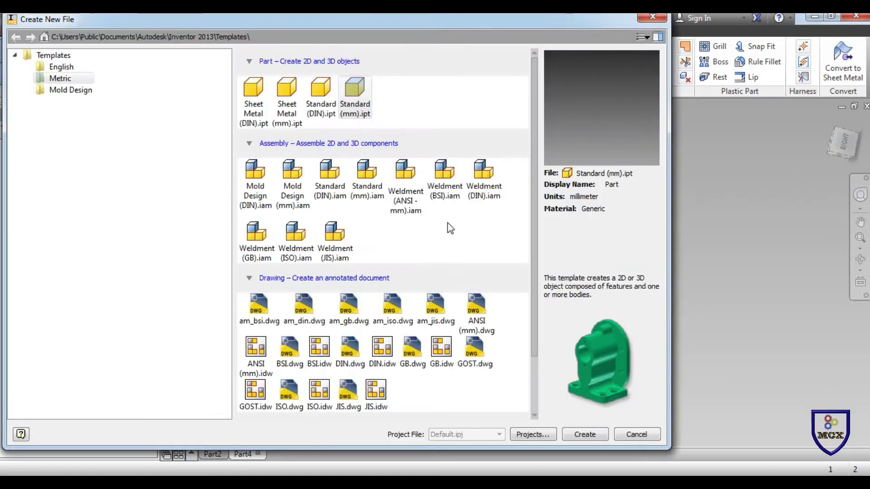
double_click(363, 98)
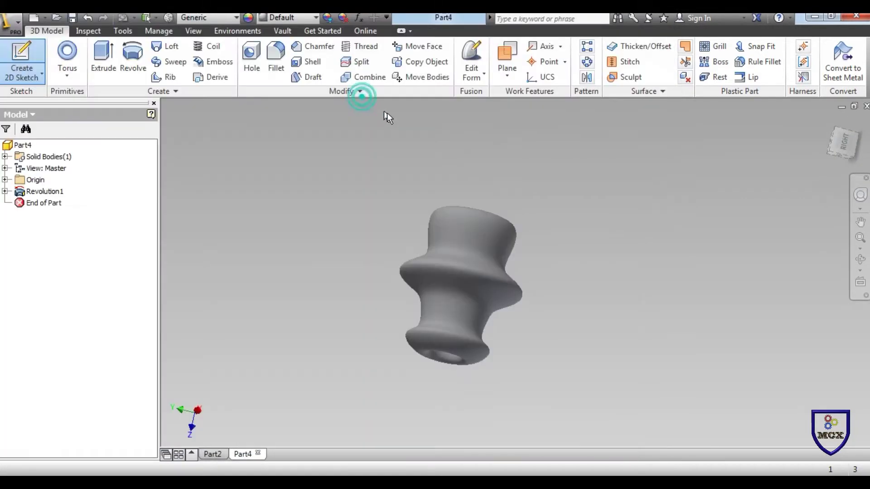
click(22, 57)
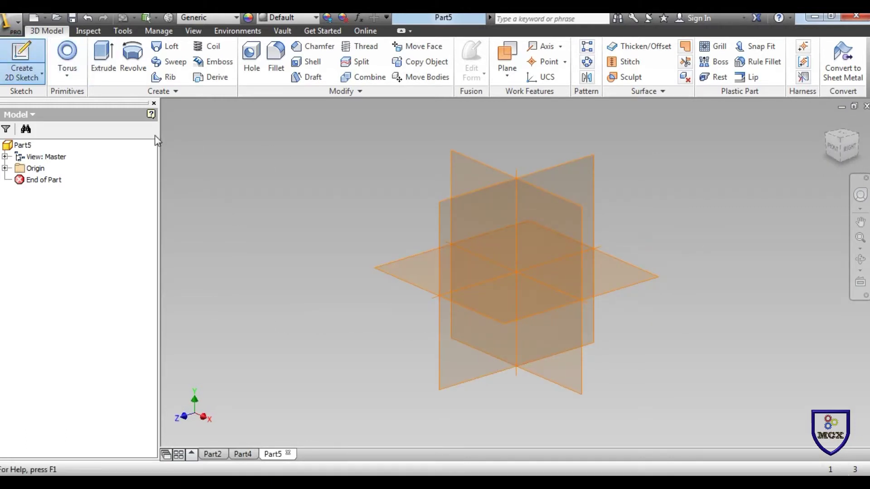
click(481, 198)
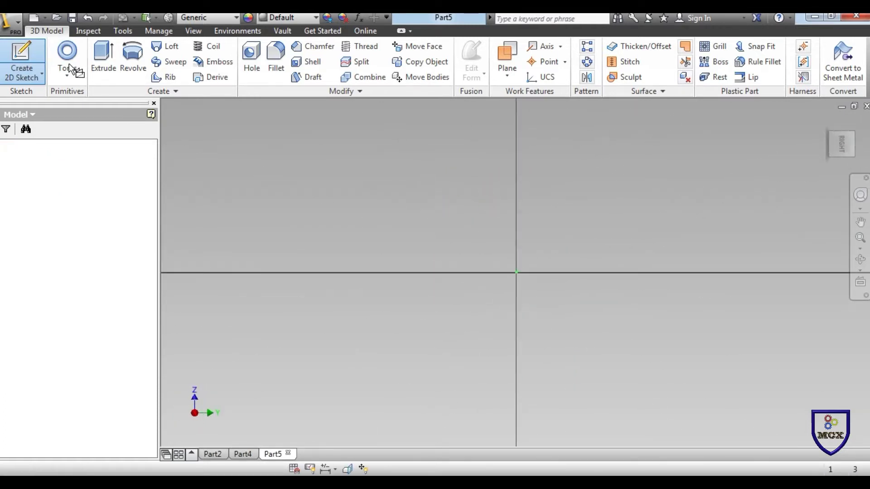
Step: Draw a vertical line about 11 mm long upward from the sketch origin as the revolution axis
click(10, 61)
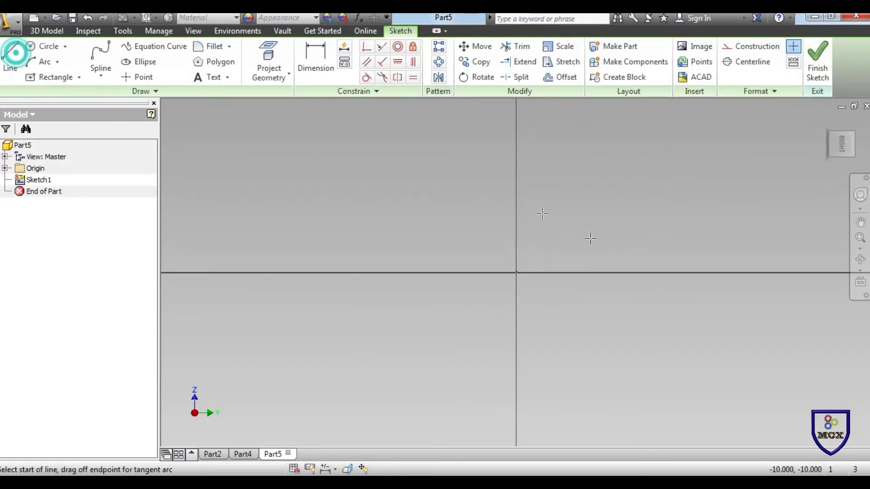
click(517, 272)
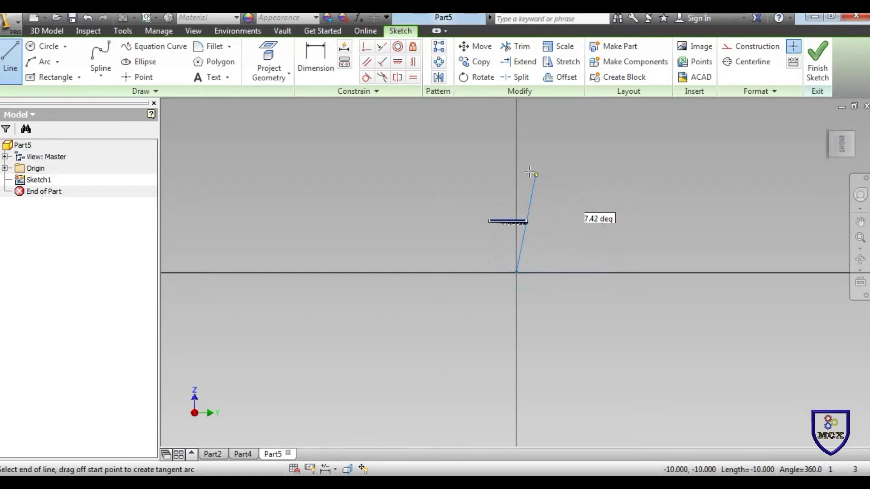
click(517, 163)
right_click(604, 173)
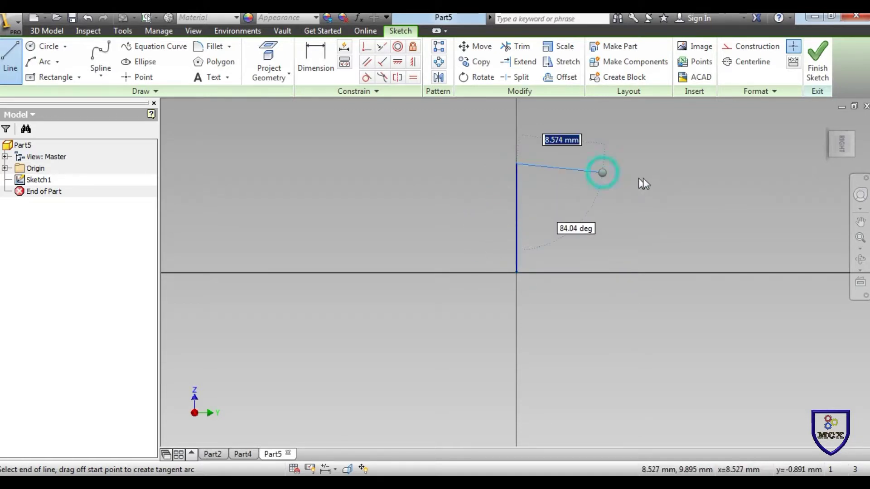
click(648, 173)
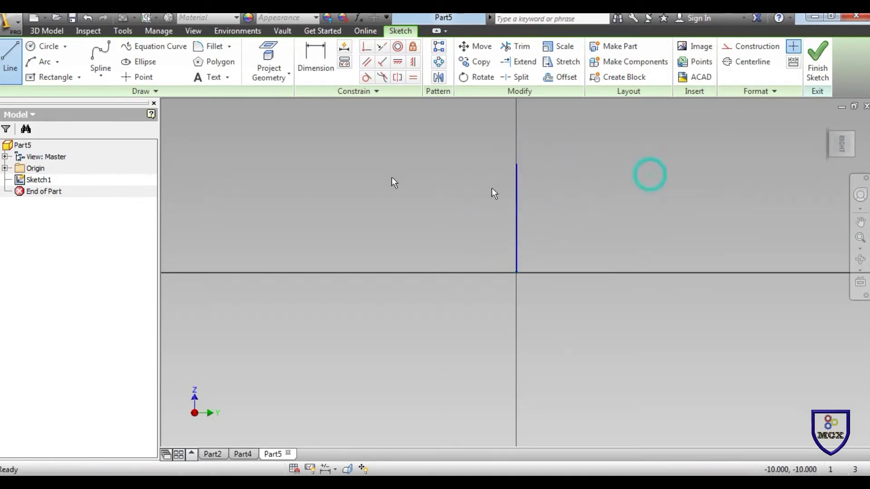
Step: Draw a second vertical line of the same height, parallel to the axis line and about 1.6 mm to its left
click(10, 61)
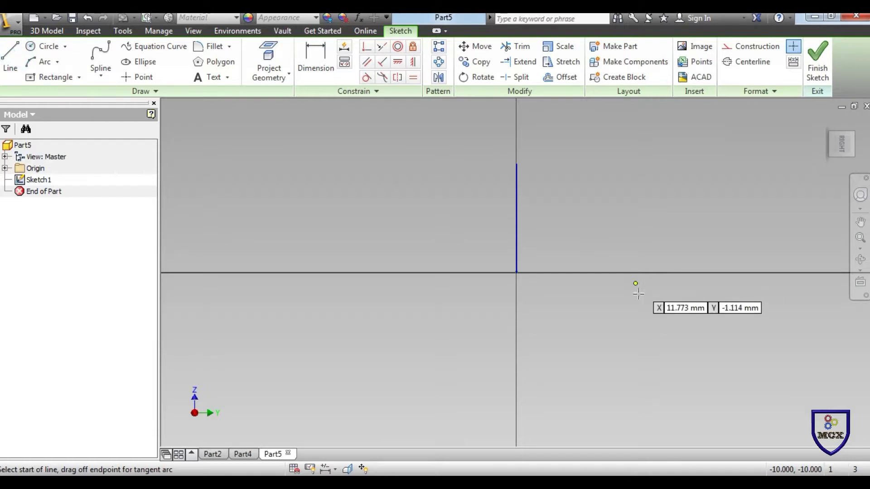
click(500, 273)
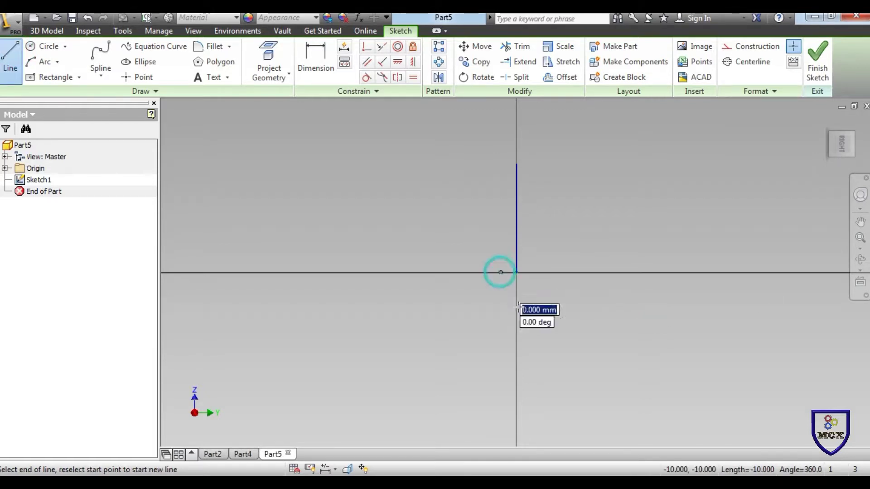
click(499, 163)
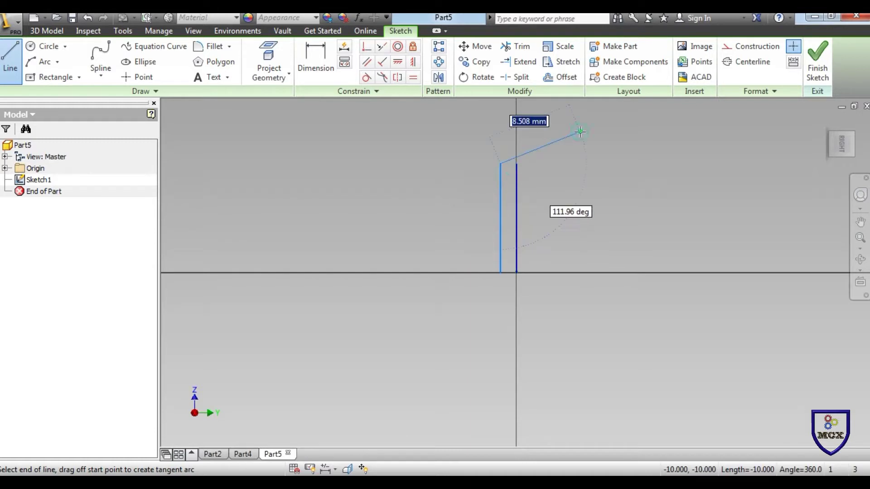
right_click(579, 130)
click(626, 133)
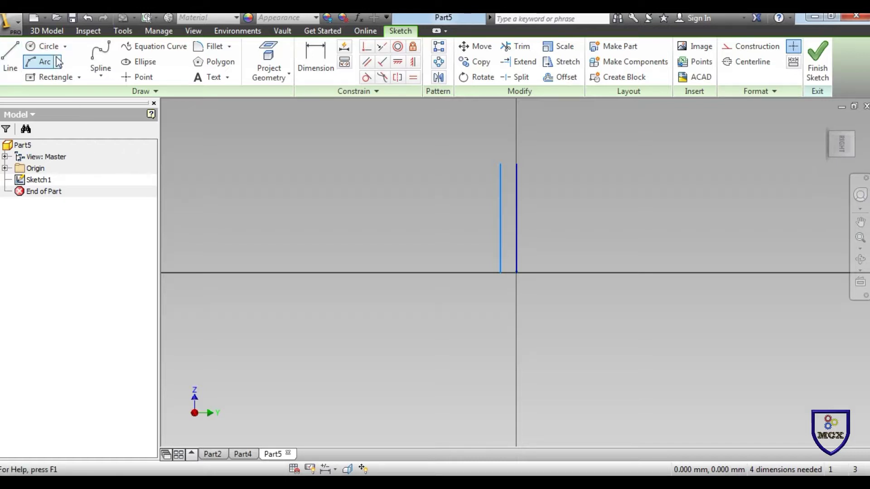
Step: Draw a wavy spline on the outer side from the second line's upper endpoint to its lower endpoint, closing the profile, and finish the sketch
click(102, 50)
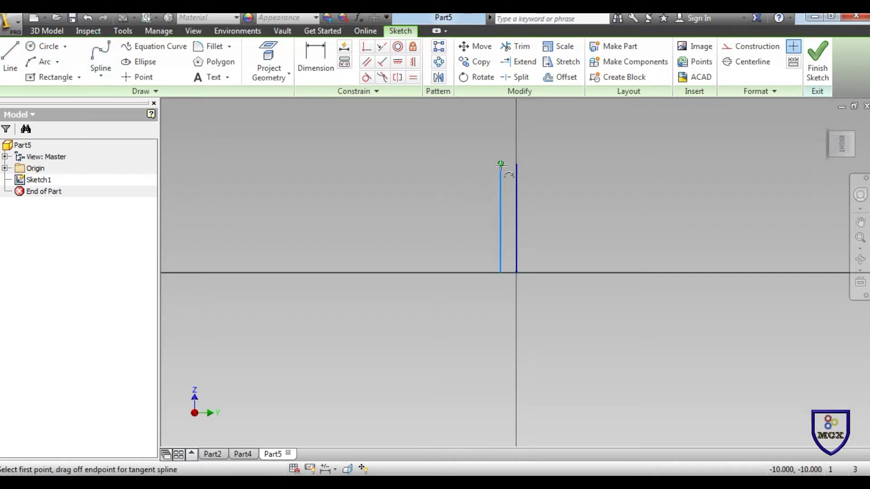
click(501, 164)
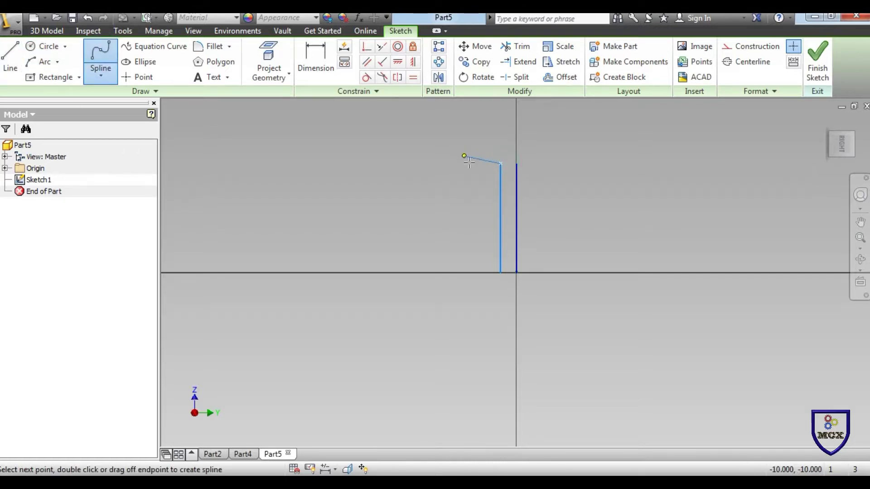
click(467, 162)
click(476, 192)
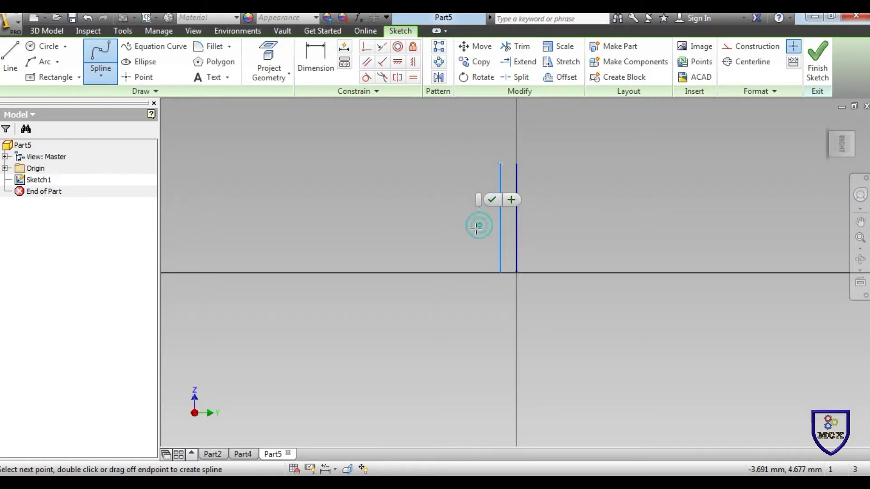
click(478, 225)
click(461, 238)
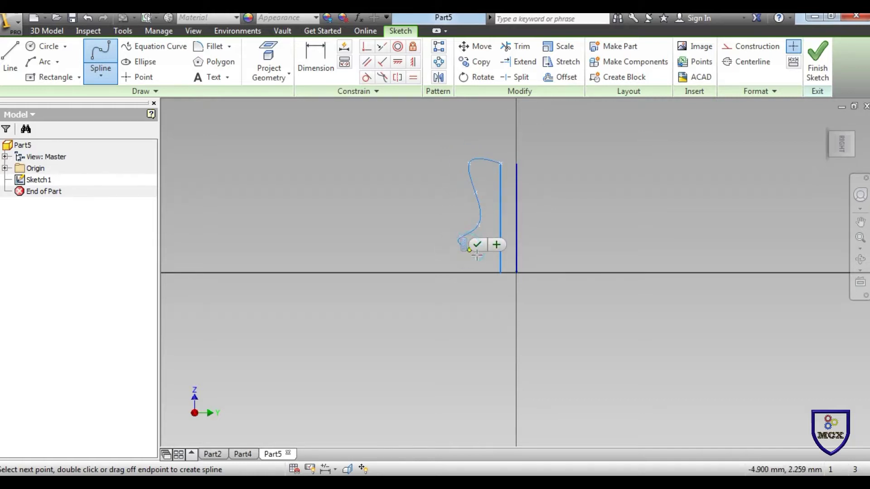
click(476, 258)
click(476, 272)
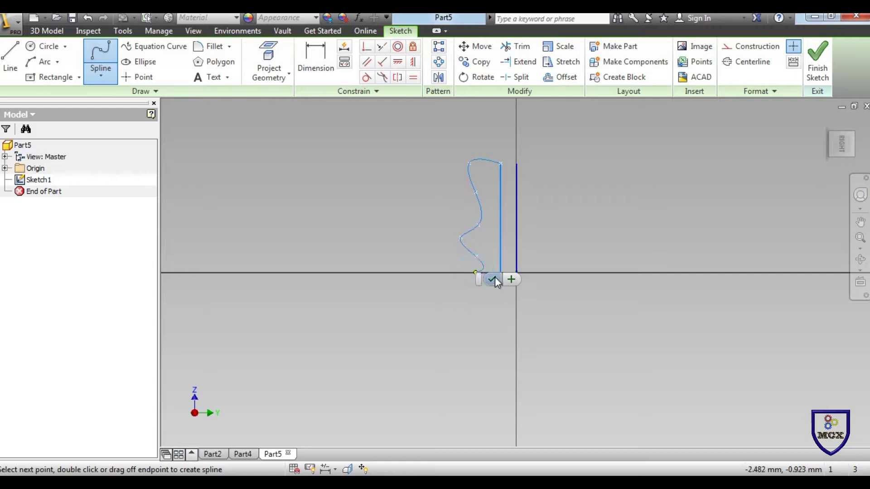
scroll(517, 226, up, 4)
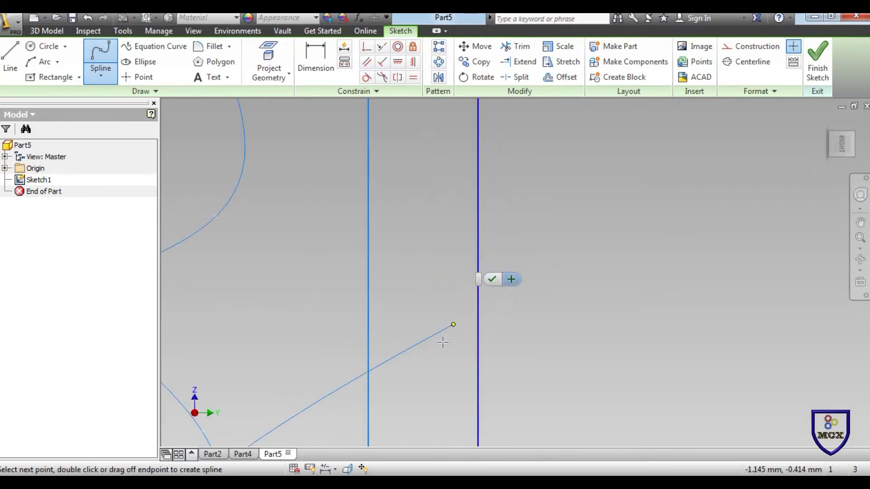
scroll(462, 290, down, 4)
click(452, 312)
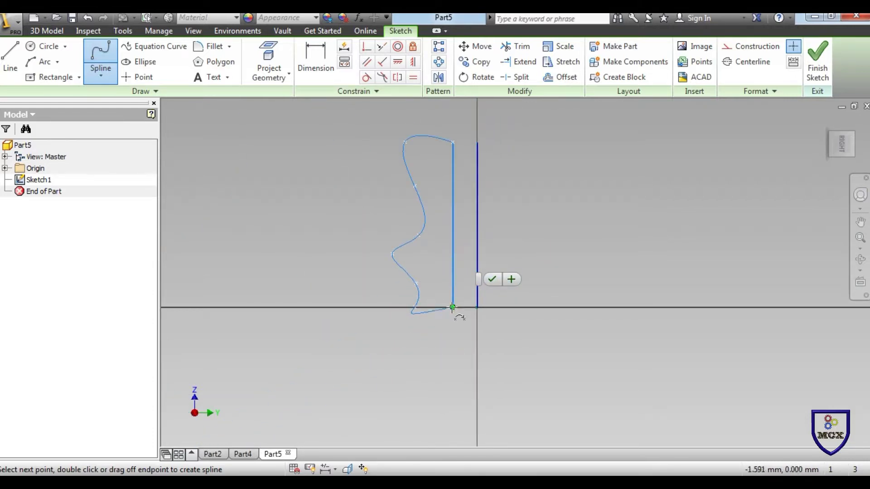
click(453, 308)
right_drag(596, 184, 641, 184)
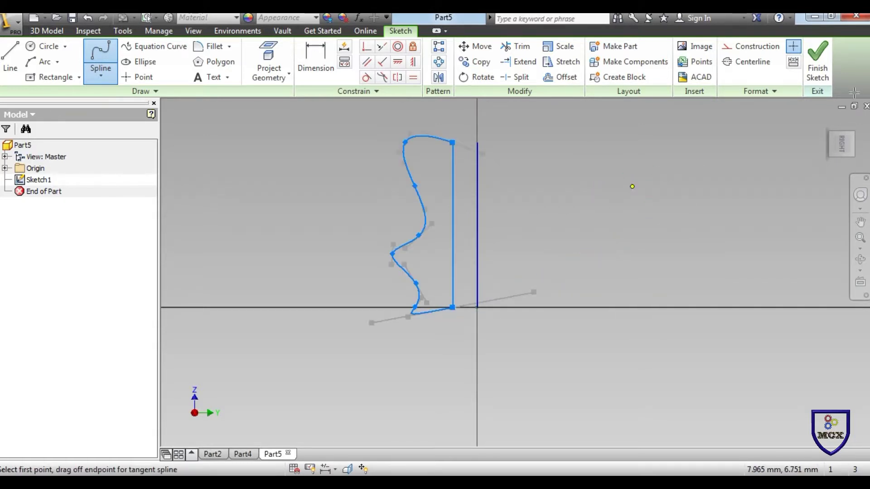
click(818, 61)
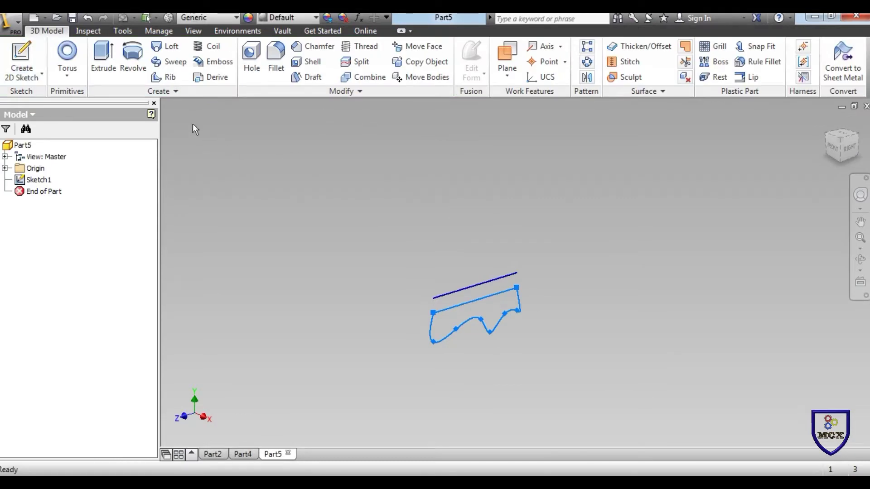
Step: Set up a full revolve of the closed spline profile about the separate axis line and inspect the preview
click(132, 56)
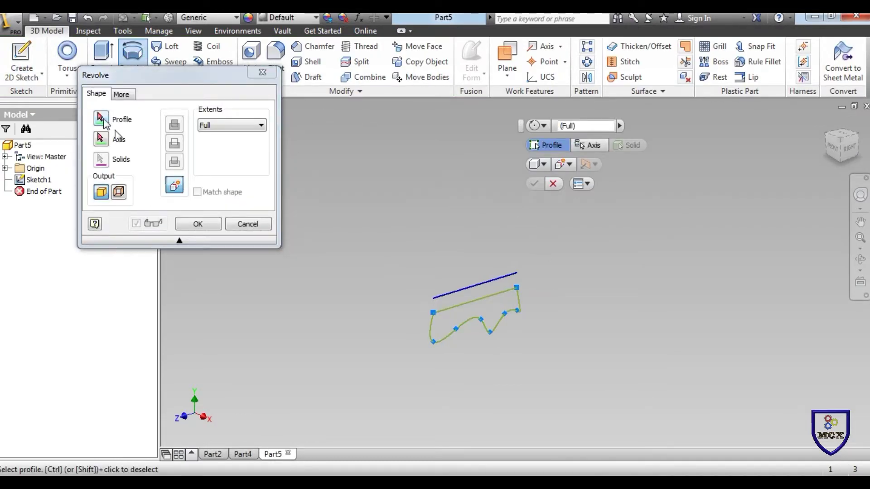
click(499, 316)
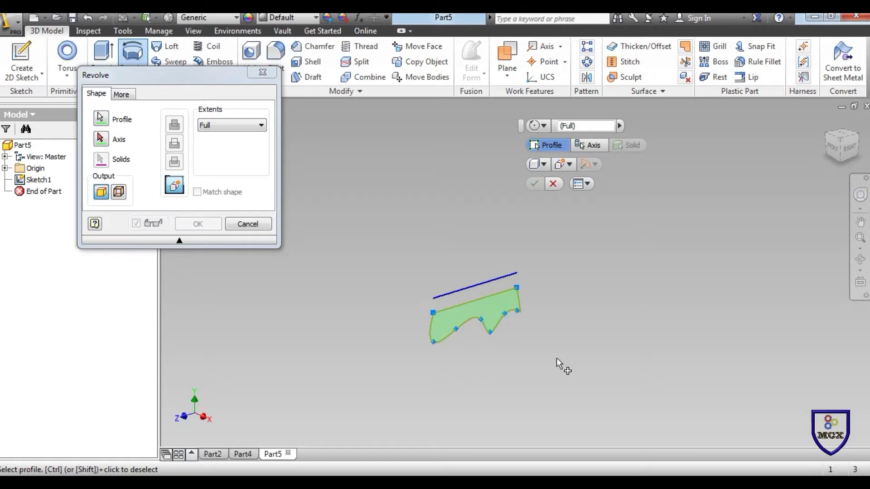
click(101, 138)
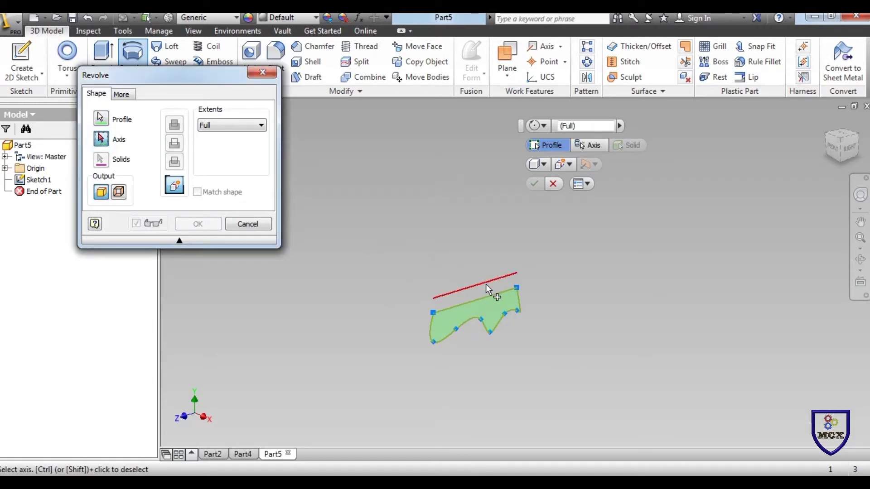
click(488, 281)
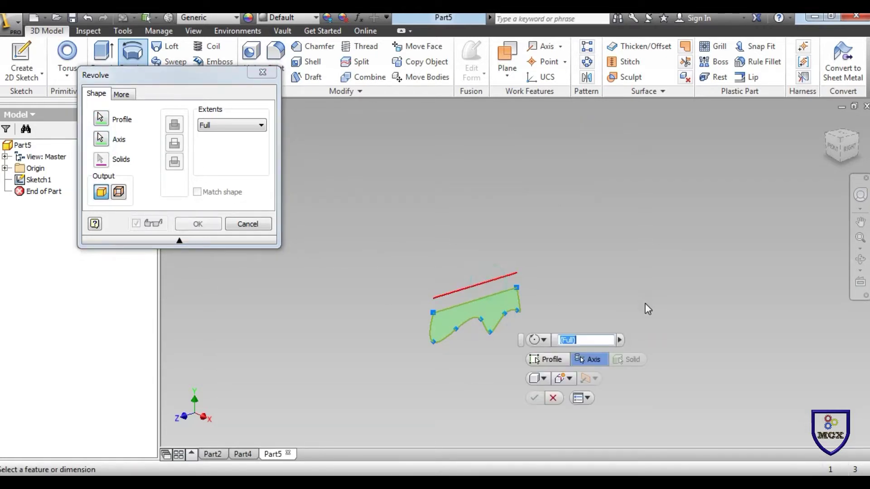
drag(842, 148, 865, 146)
right_click(835, 145)
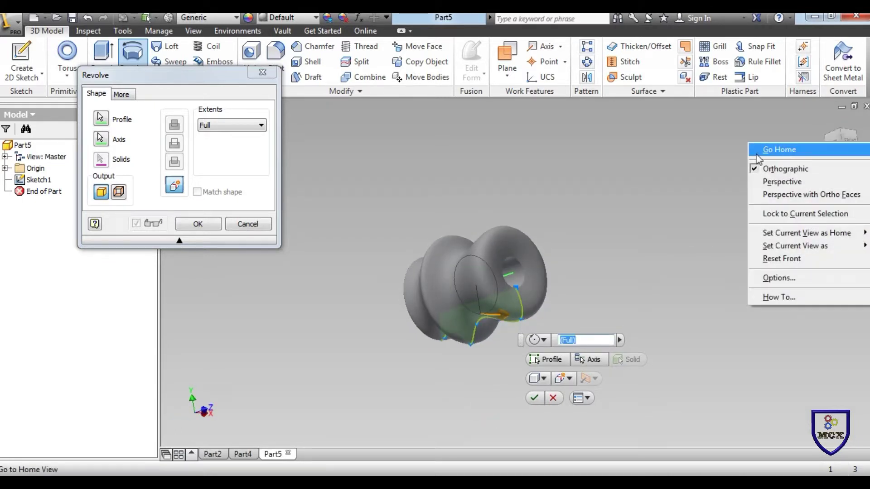
click(618, 137)
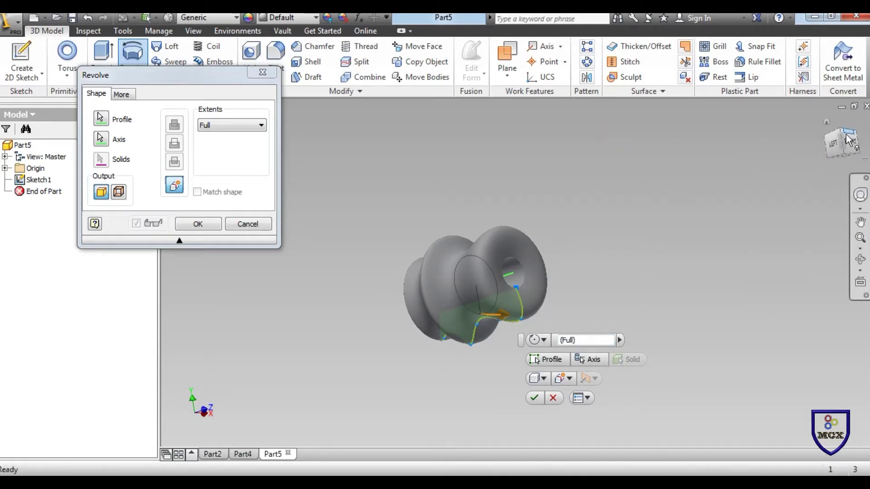
scroll(437, 316, up, 2)
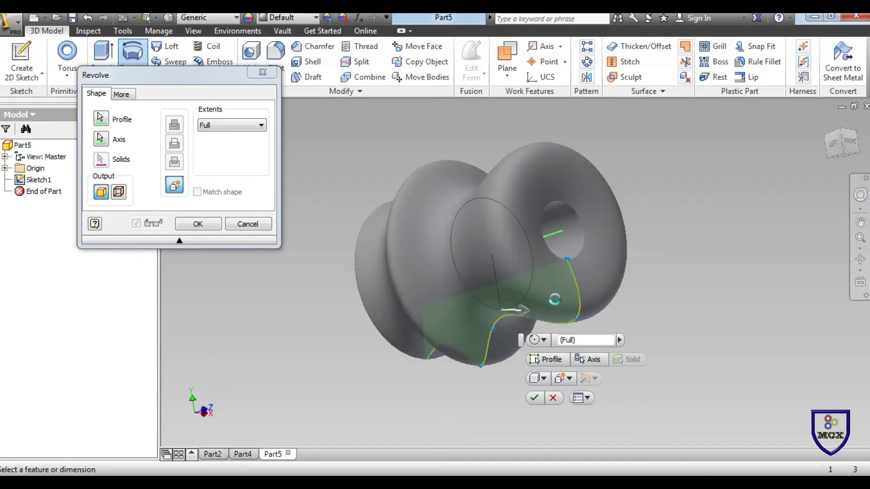
scroll(536, 304, up, 2)
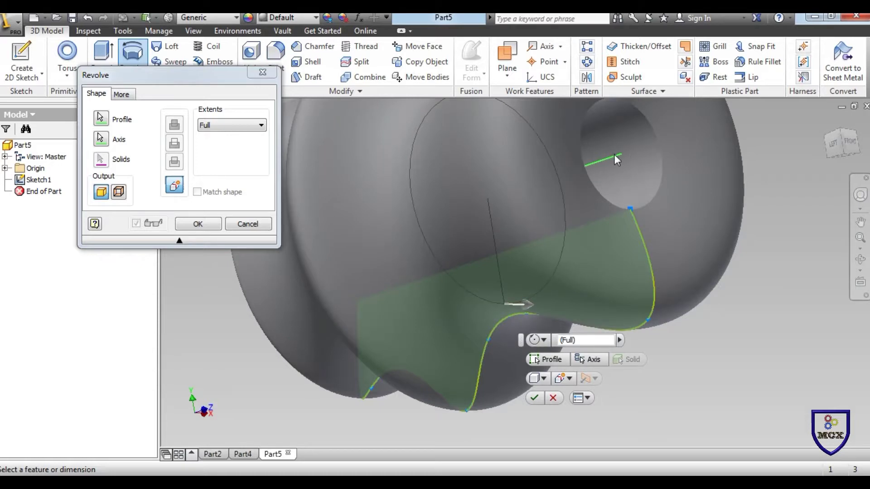
scroll(509, 164, down, 2)
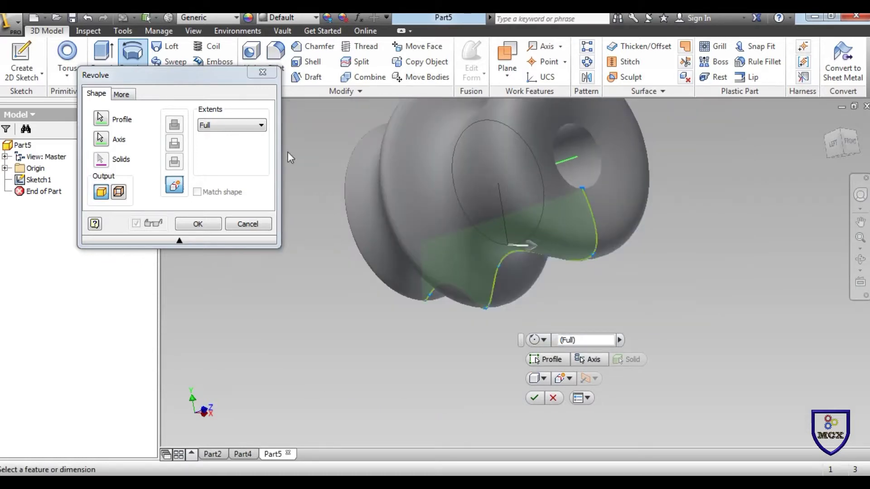
Step: Change the revolve extents to Angle and try 45 and 30 degrees, checking the preview from the front
click(211, 126)
click(212, 134)
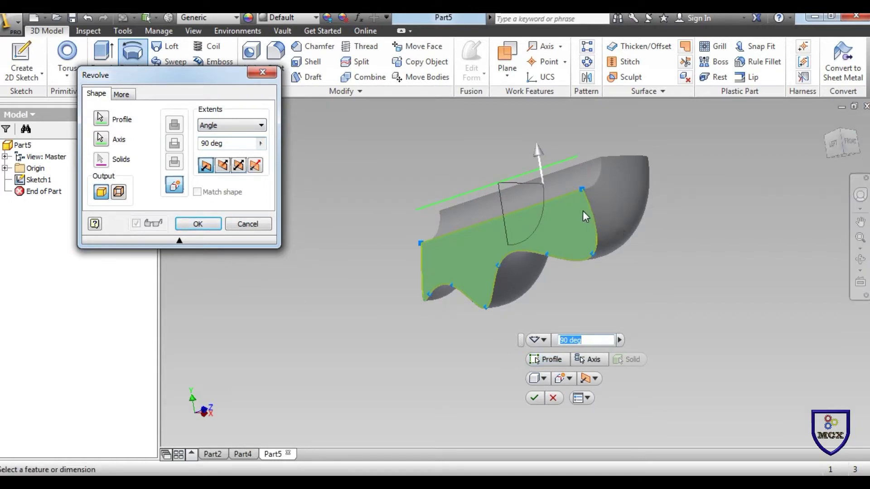
click(849, 142)
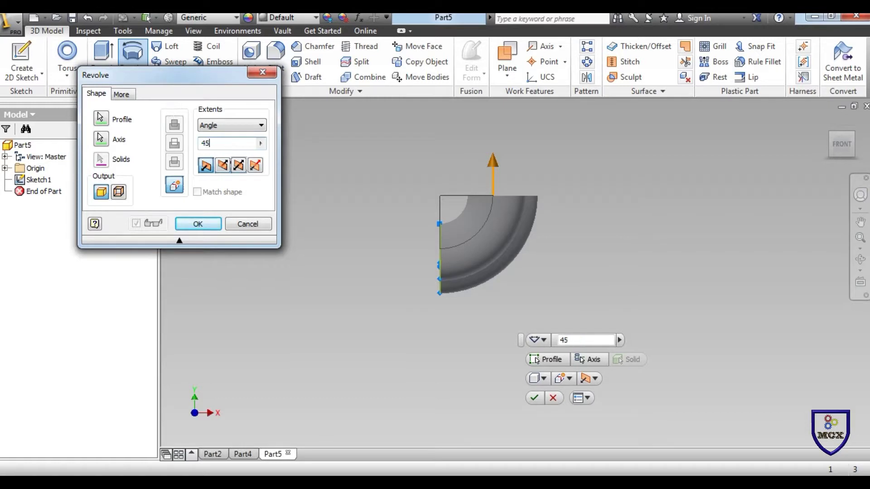
key(BackSpace)
key(BackSpace)
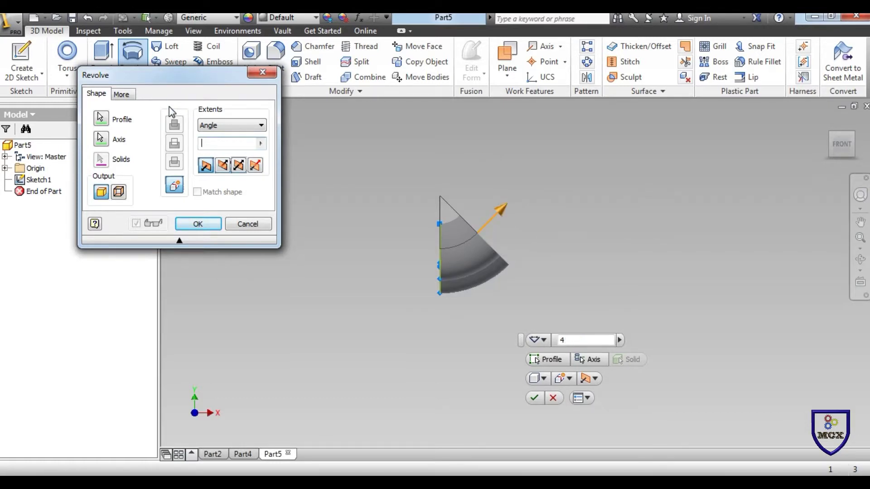
text(30)
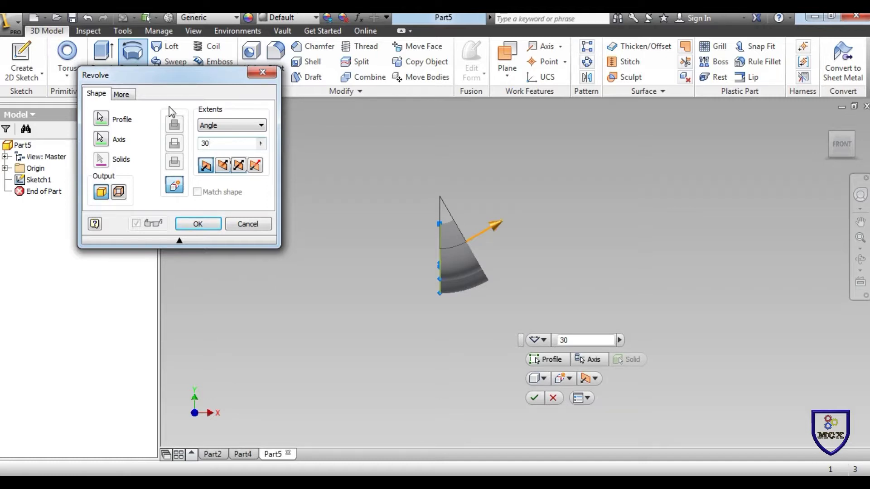
Step: Set the revolve angle to 265 degrees, create the partial solid, and undo the revolution
key(BackSpace)
key(BackSpace)
text(265)
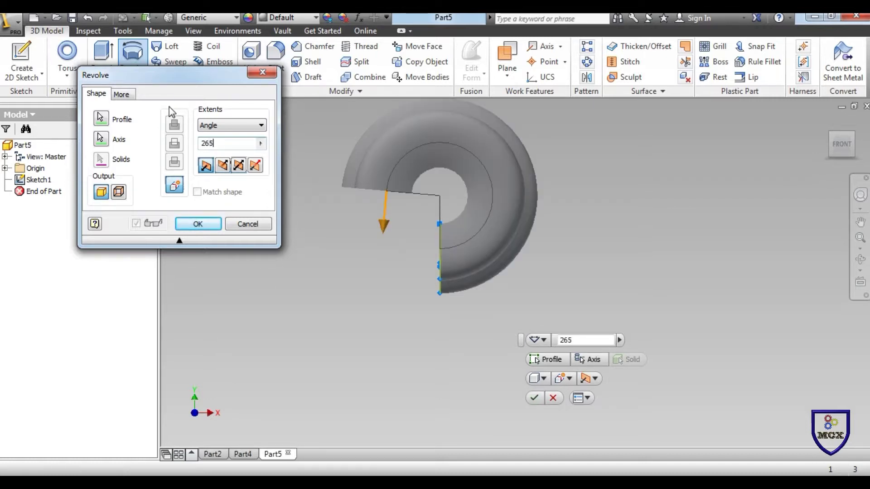
click(832, 134)
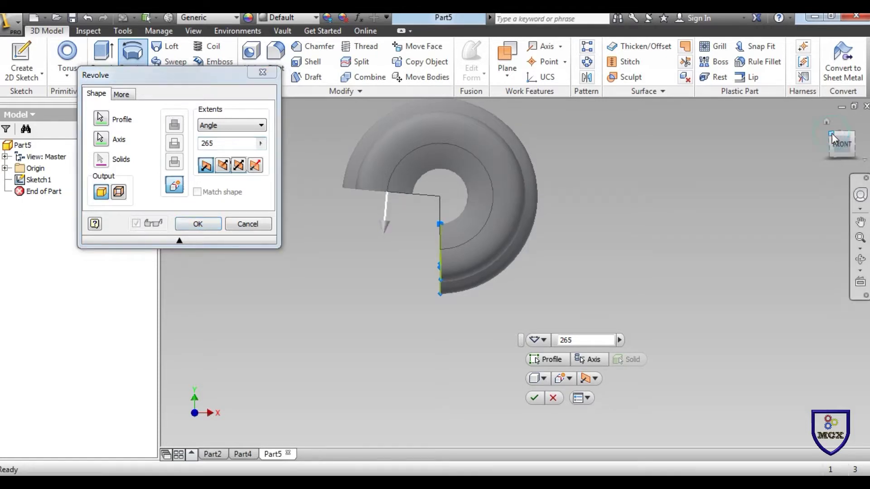
click(846, 153)
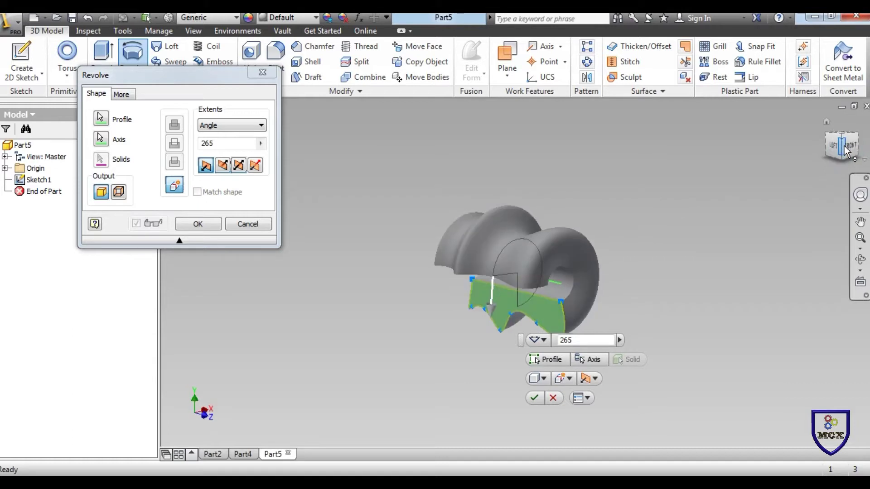
drag(842, 137, 841, 23)
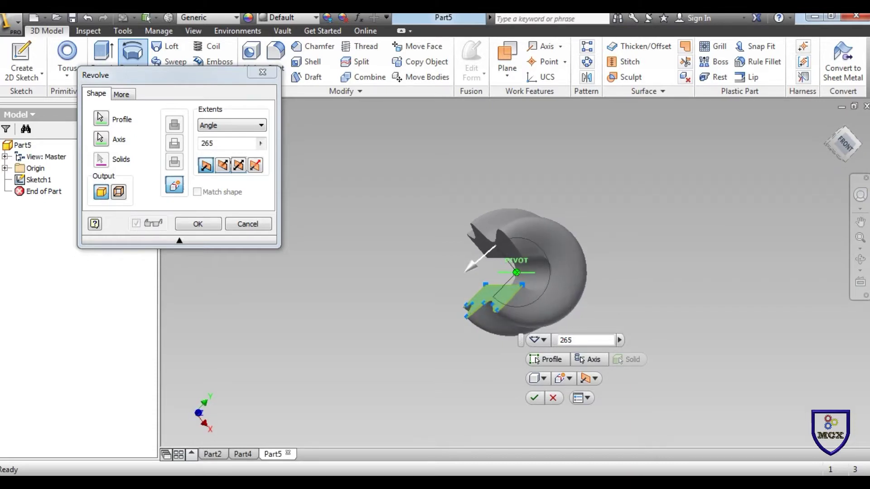
click(198, 224)
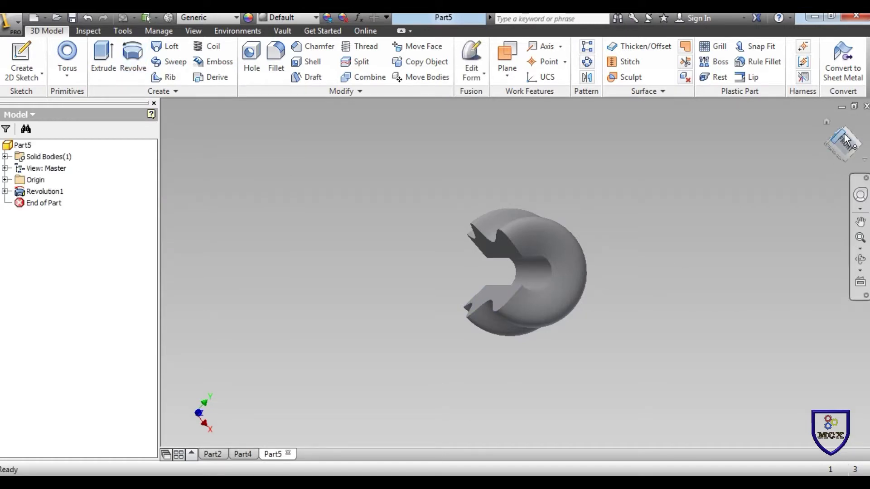
key(ctrl+z)
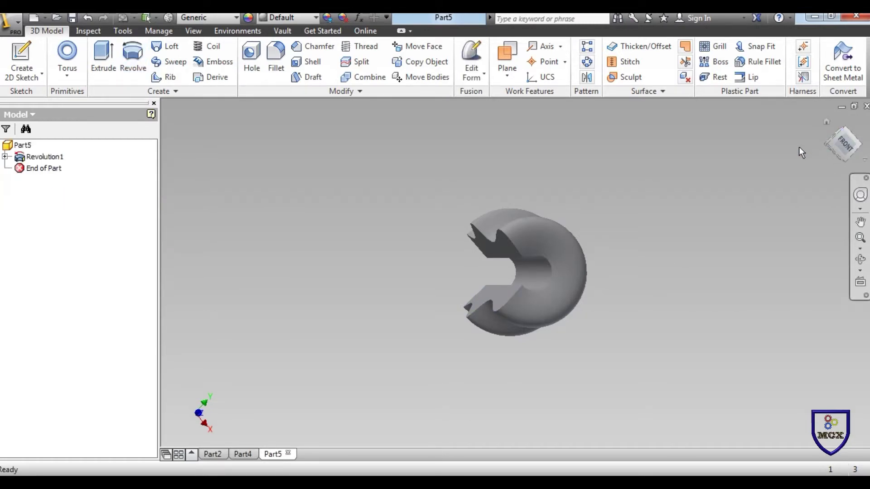
Step: Extrude the closed spline profile 10 mm as a solid and undo the extrusion
click(103, 63)
scroll(493, 294, up, 5)
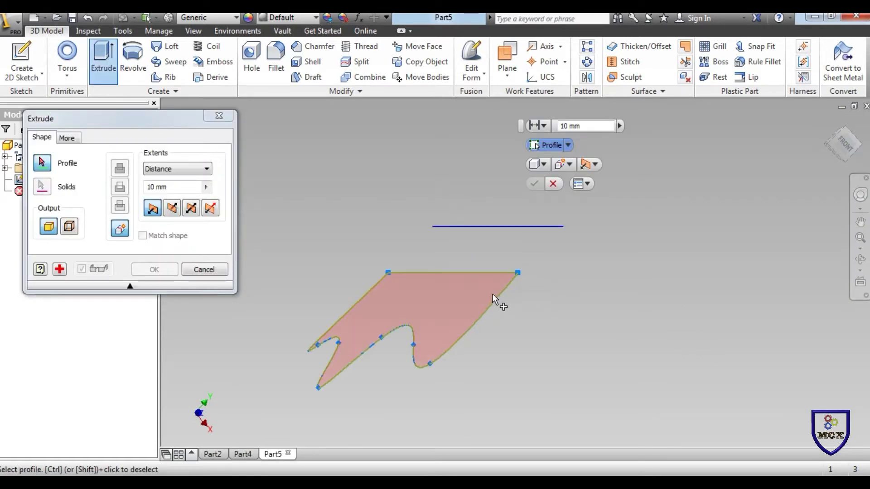
click(492, 294)
scroll(621, 342, down, 5)
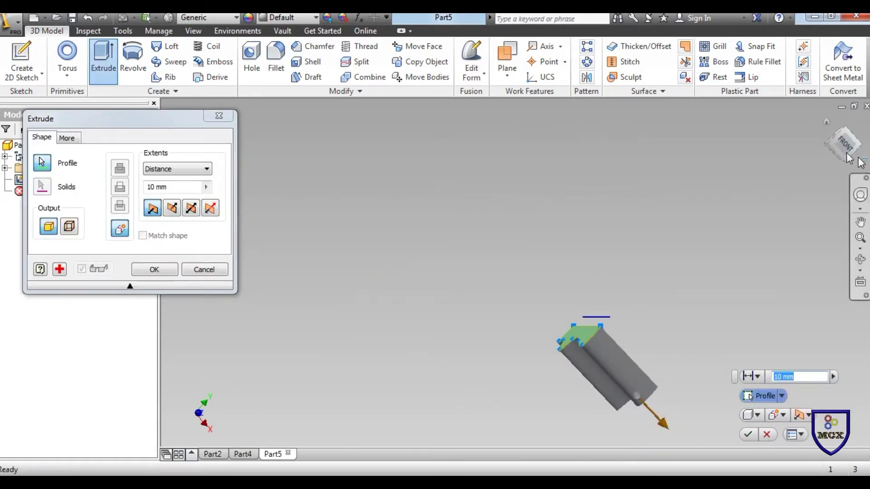
mouse_move(831, 149)
mouse_down()
mouse_move(844, 137)
mouse_move(831, 161)
mouse_up()
click(151, 270)
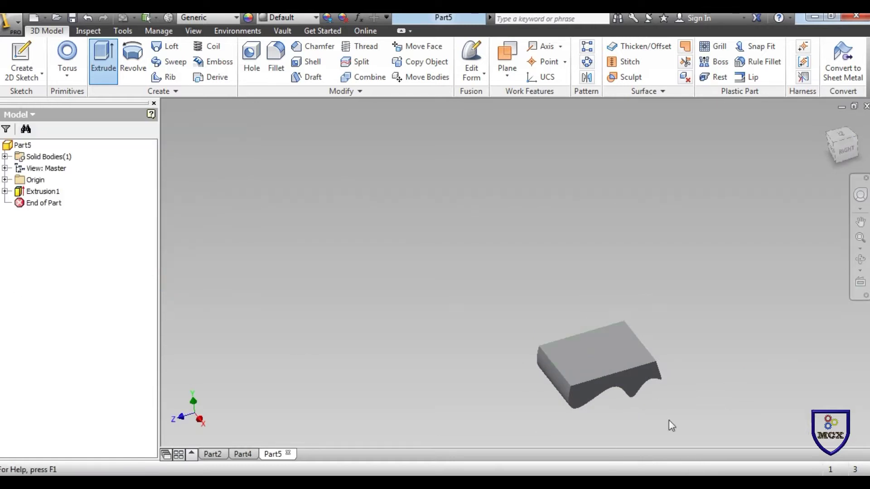
scroll(602, 355, up, 2)
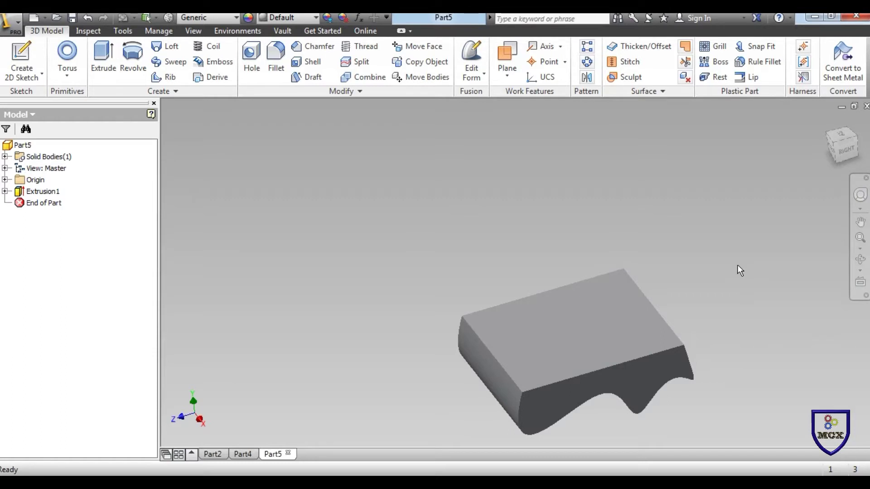
key(ctrl+z)
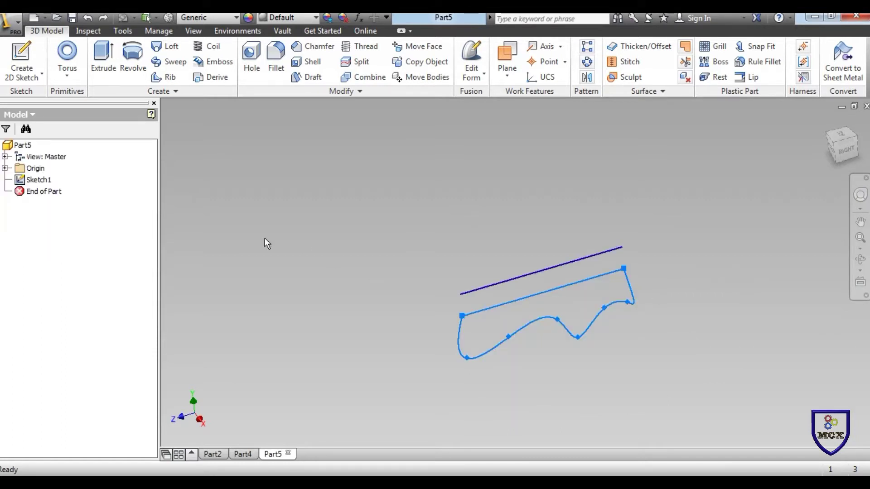
Step: Revolve the closed spline profile fully about its own straight edge, comparing the preview with the revolved solid in Part4
click(132, 57)
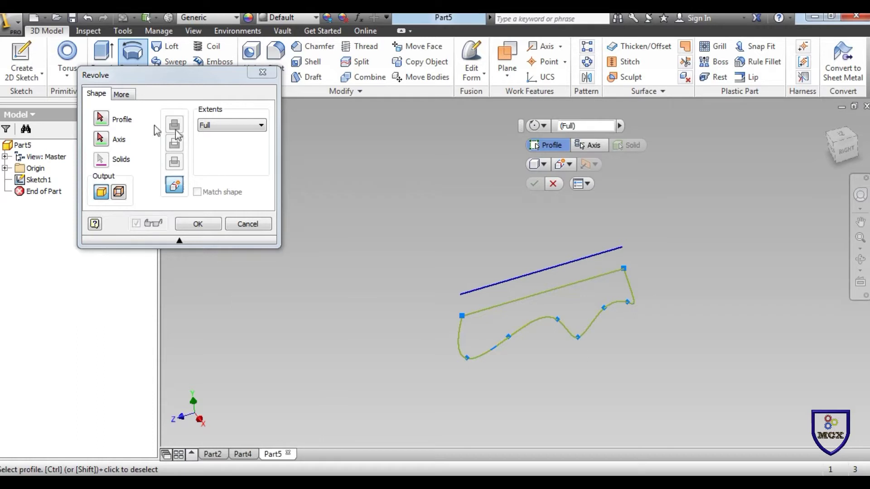
click(596, 302)
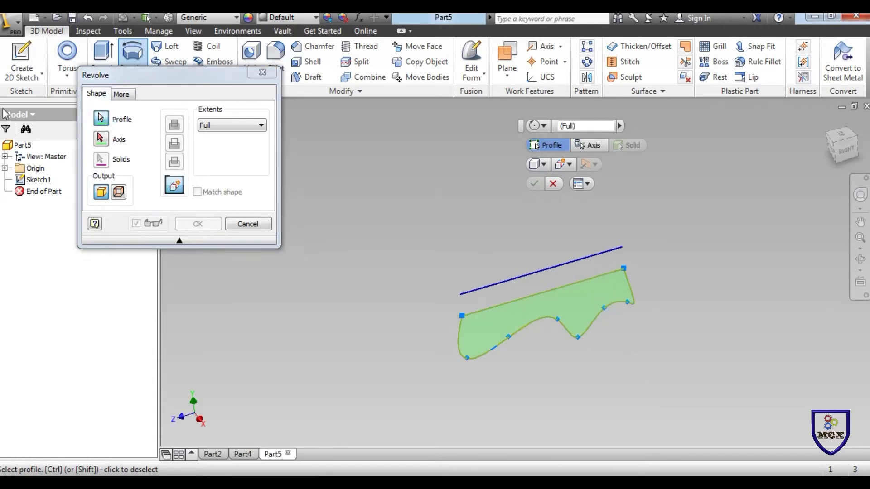
click(579, 283)
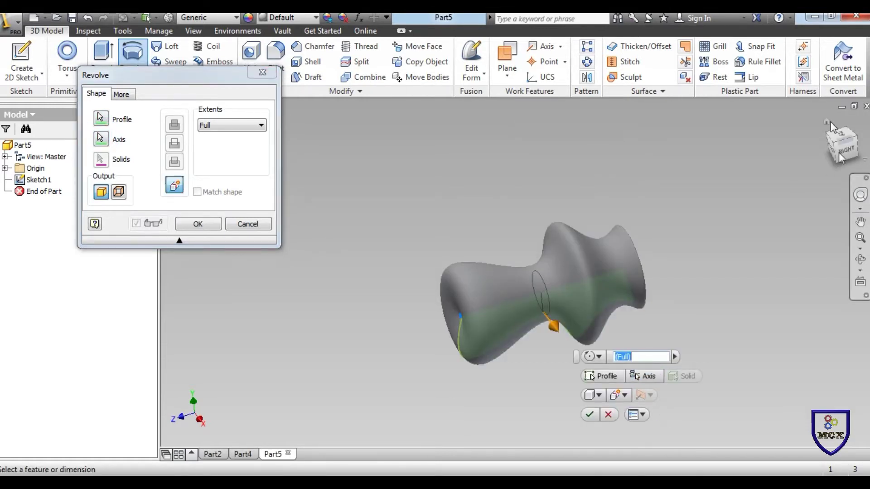
drag(836, 152, 806, 166)
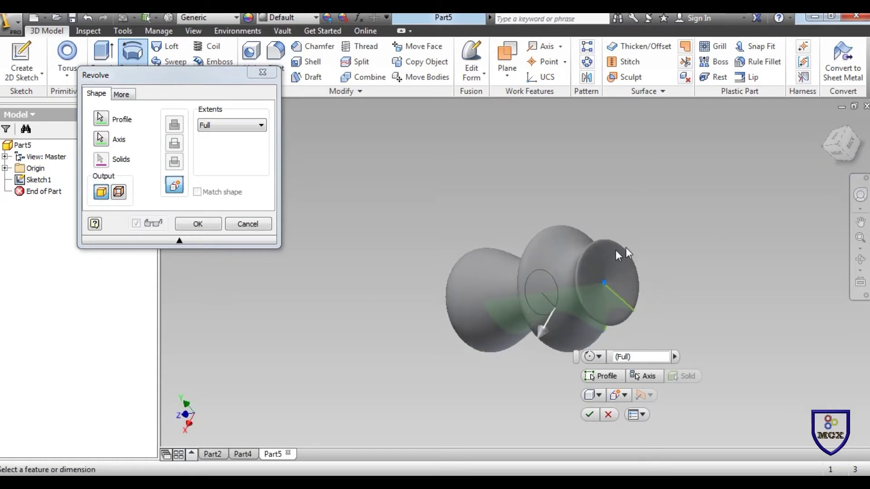
click(240, 455)
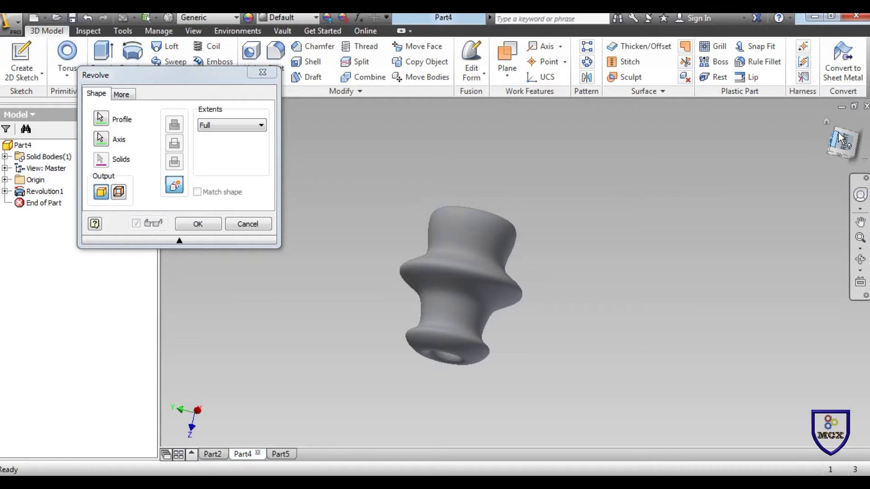
drag(839, 136, 838, 192)
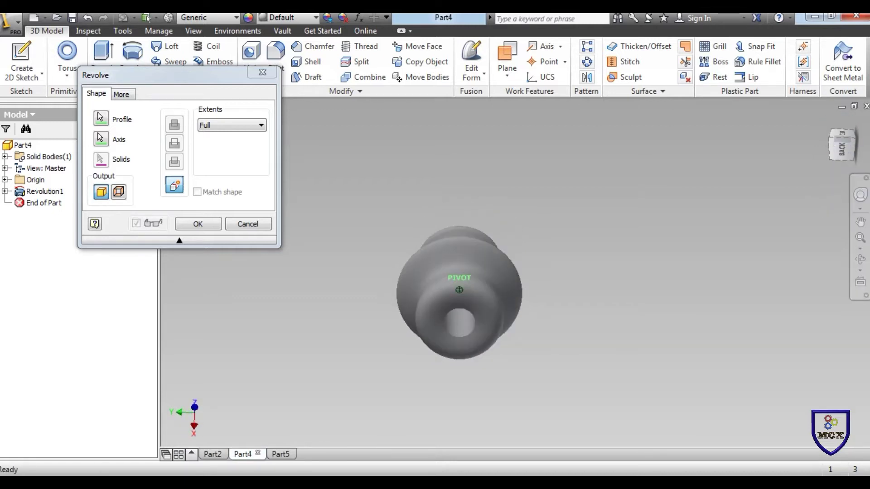
click(281, 455)
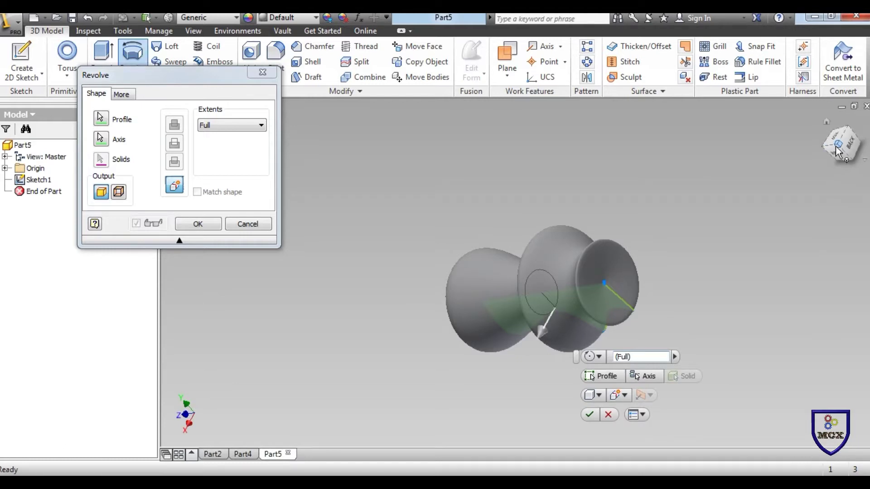
mouse_move(836, 148)
mouse_down()
mouse_move(811, 150)
mouse_move(810, 116)
mouse_move(477, 170)
mouse_up()
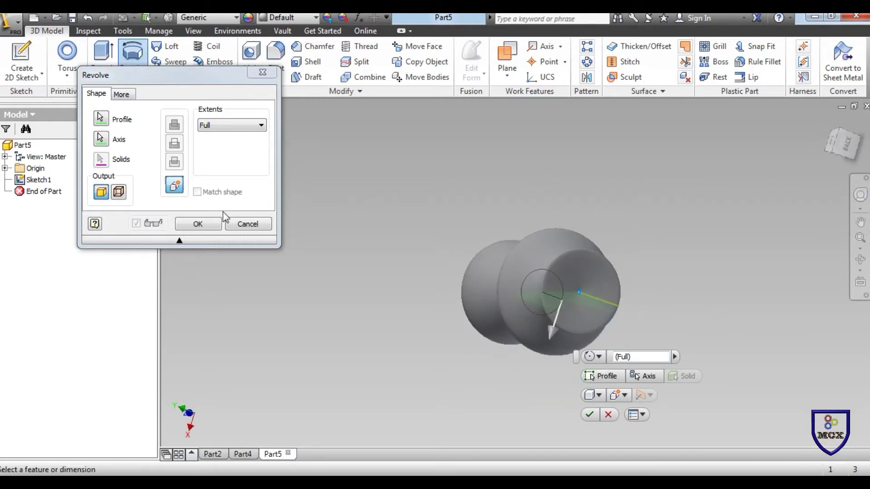
click(210, 225)
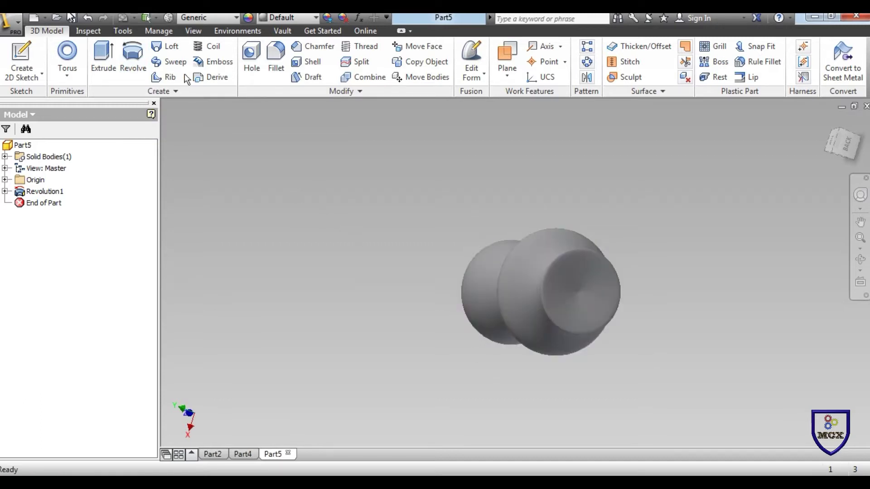
Step: Create a new part from the metric Standard (mm).ipt template and start a 2D sketch on the horizontal XZ plane
click(21, 58)
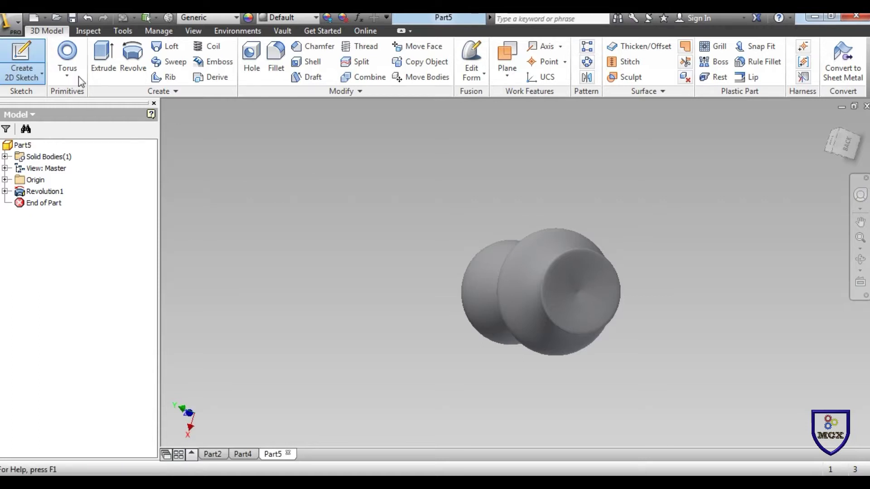
click(37, 21)
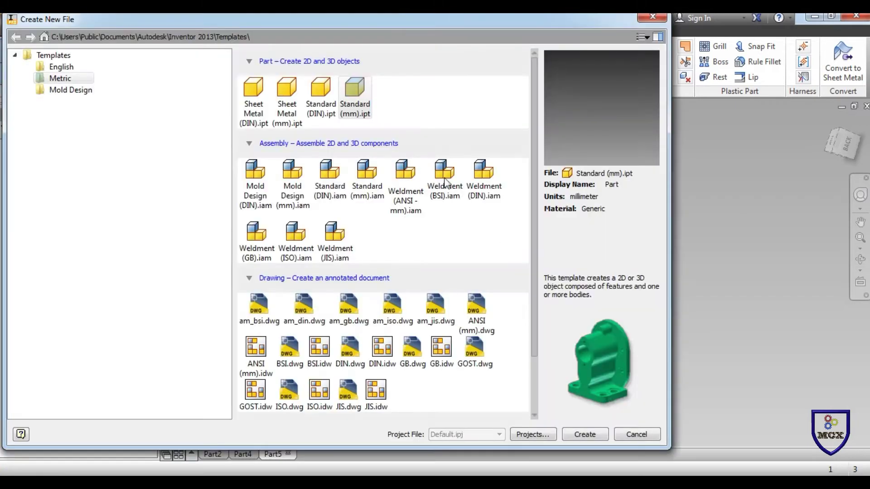
double_click(360, 96)
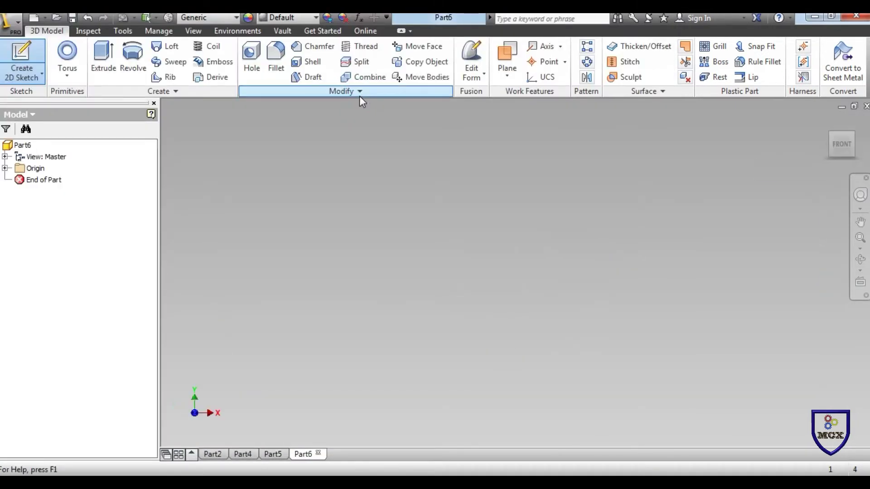
click(21, 55)
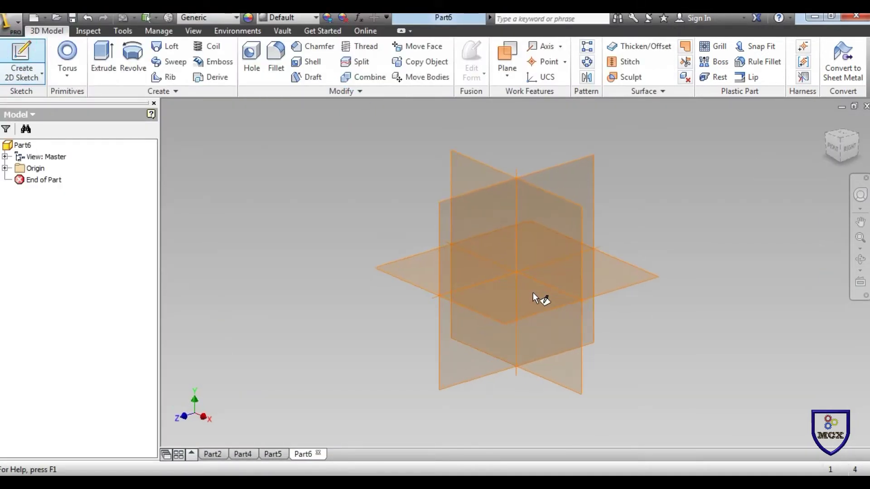
click(537, 301)
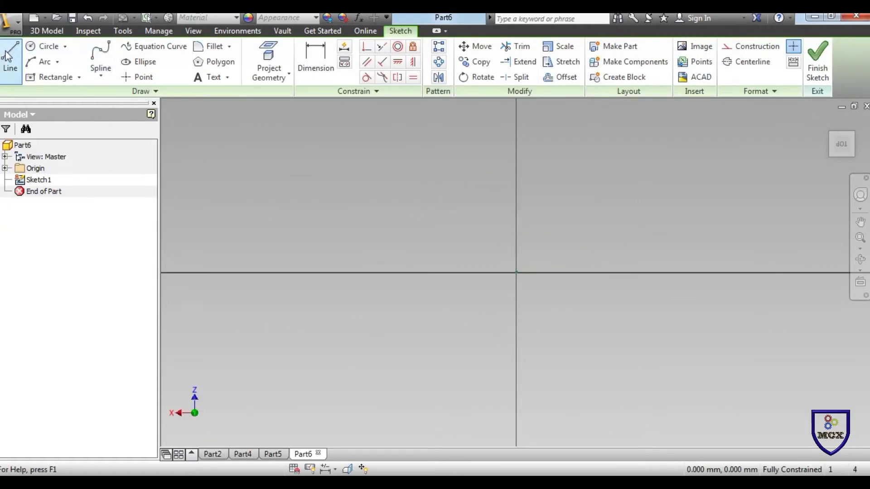
Step: Sketch a vertical line about 11 mm long from the origin, continuing with a perpendicular line about 4 mm long at its far end
click(10, 55)
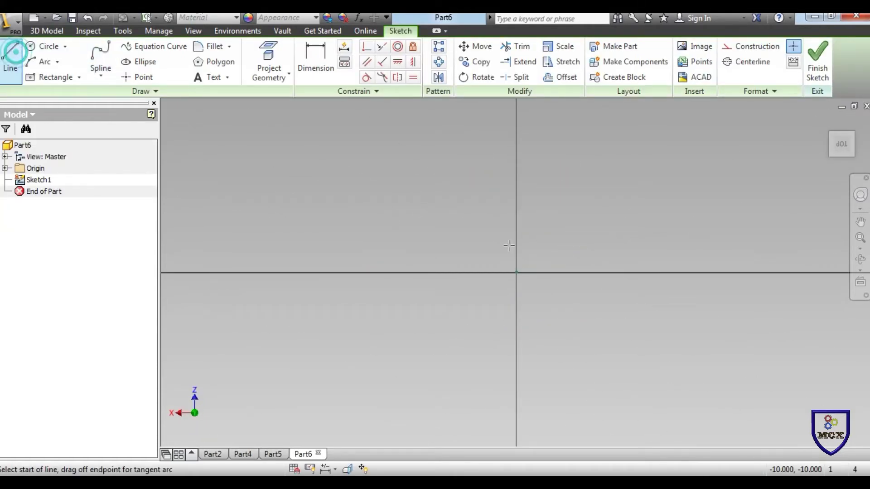
click(516, 272)
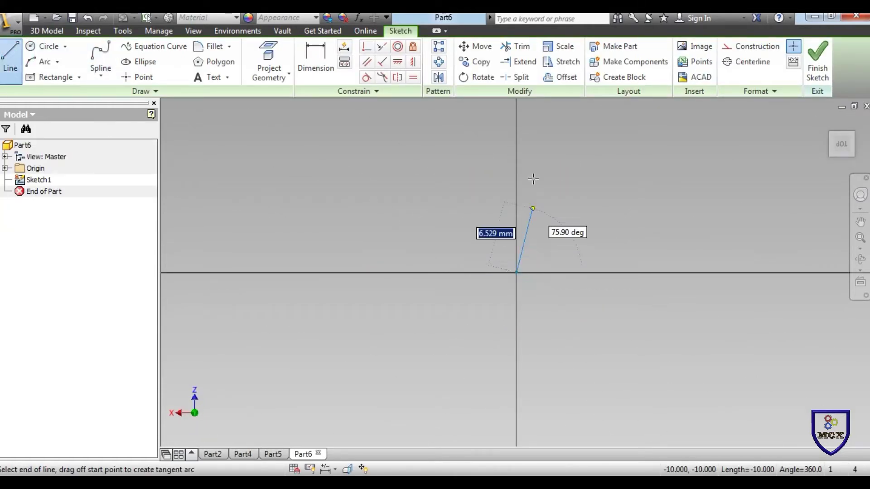
click(517, 159)
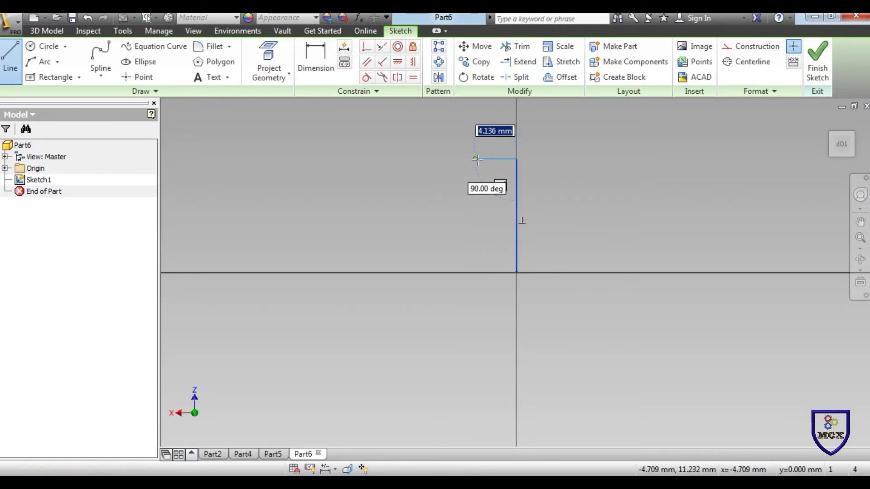
Step: Draw a wavy six-point spline from the free end of the short line to the horizontal axis beside the origin
click(101, 58)
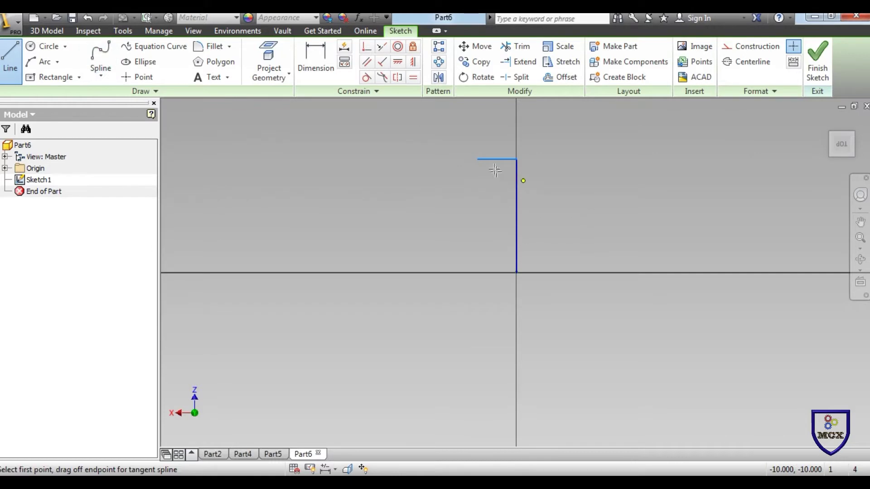
click(477, 159)
click(479, 190)
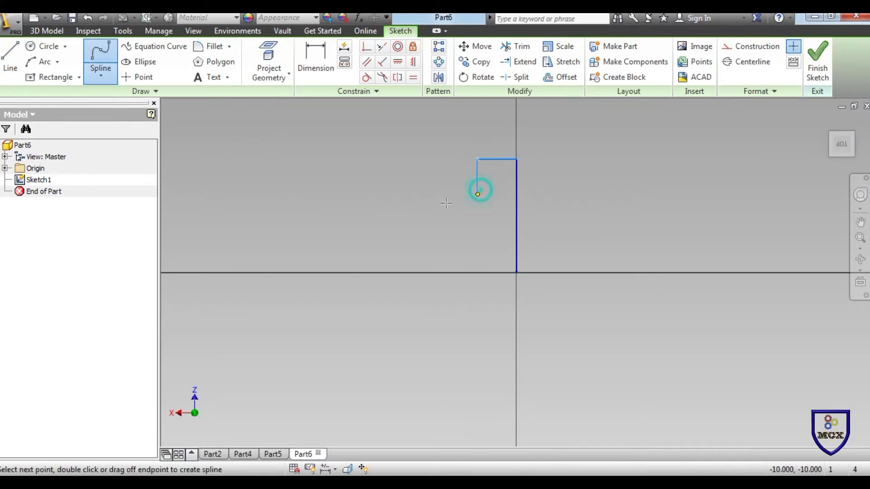
click(439, 206)
click(447, 231)
click(478, 248)
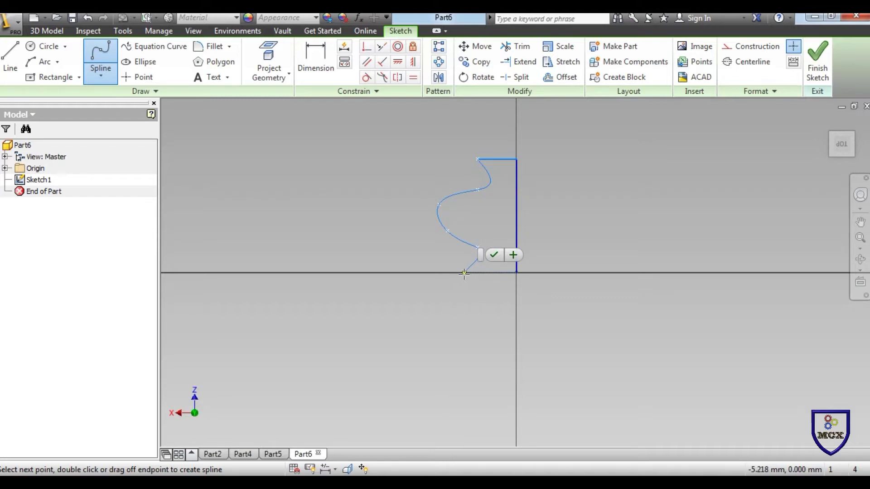
click(464, 274)
right_click(301, 152)
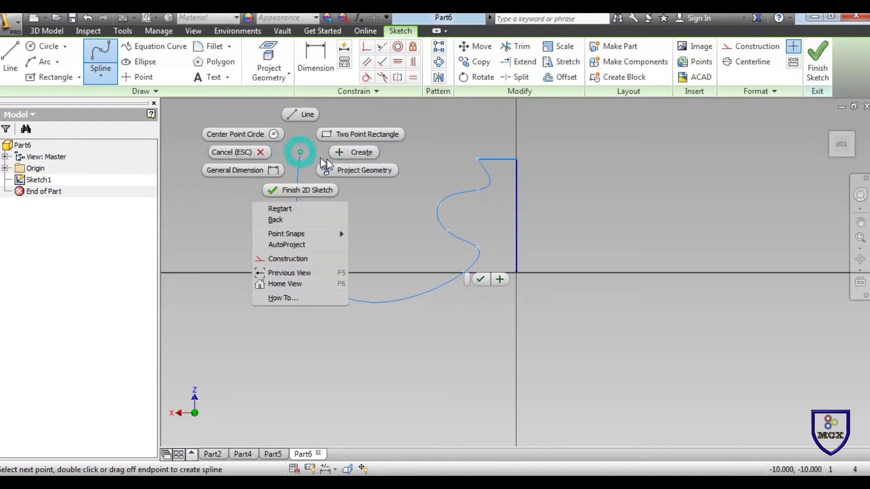
click(351, 152)
Step: Close the profile with a horizontal line about 5.2 mm long from the spline's end to the origin and finish the sketch
click(10, 54)
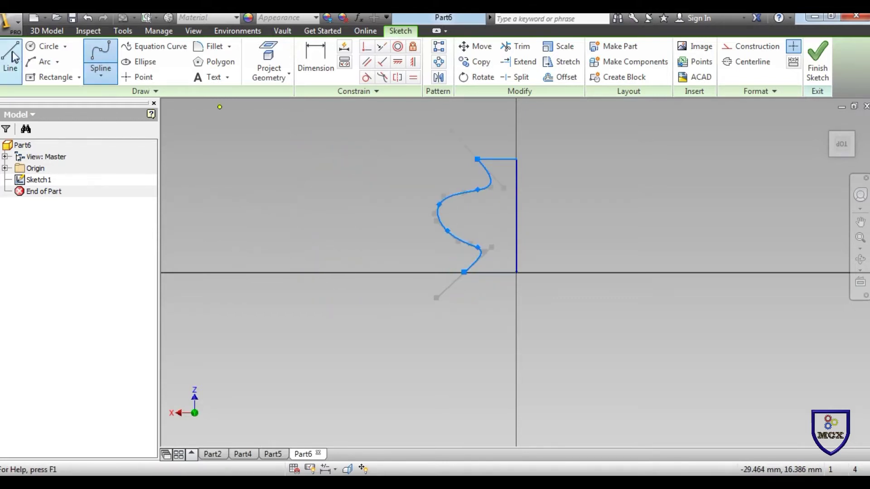
click(464, 273)
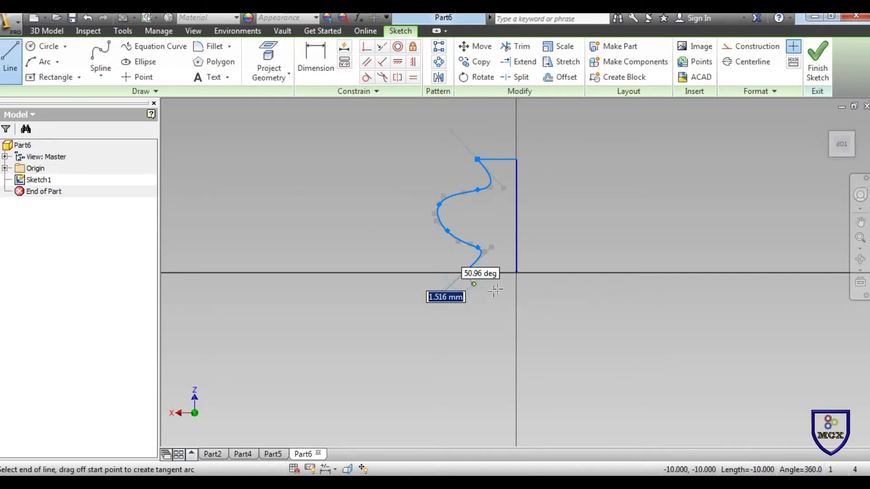
click(517, 273)
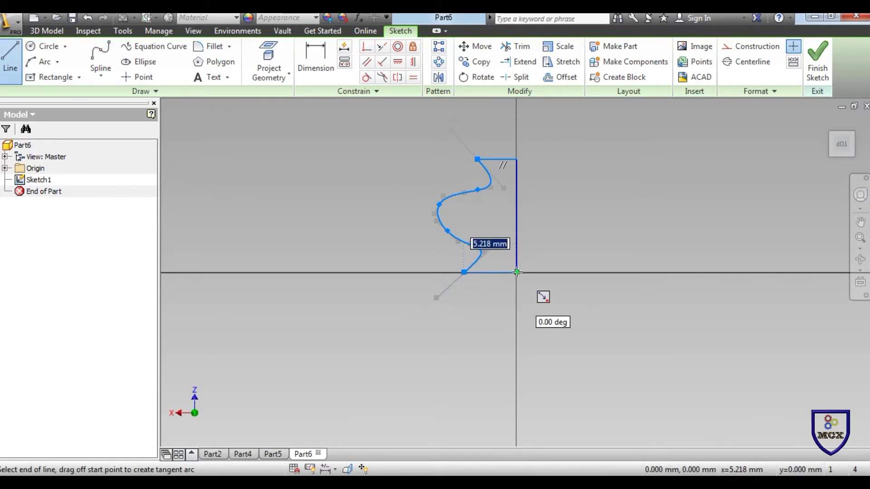
right_click(624, 185)
click(669, 185)
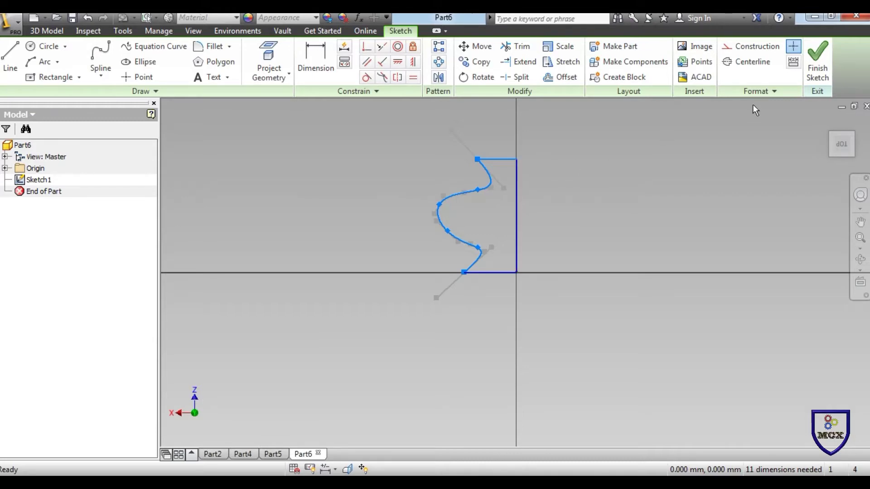
click(802, 75)
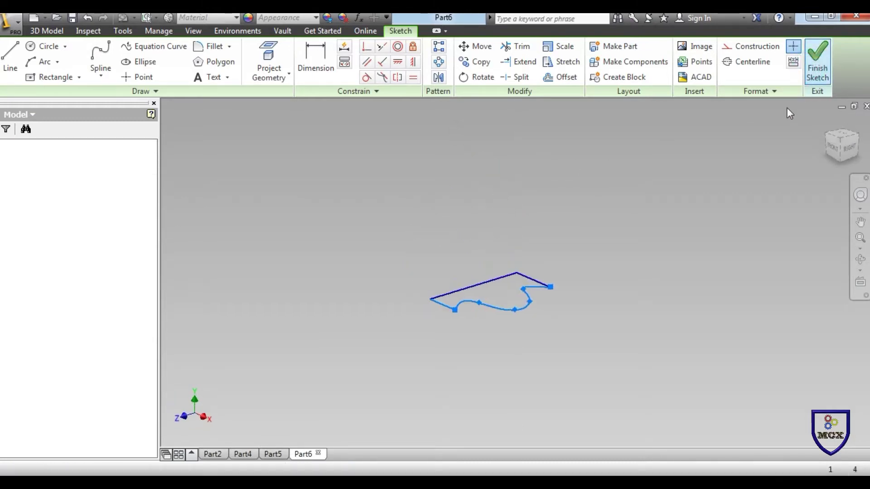
Step: Preview a full revolve of the closed spline profile about its long straight edge and cancel it
click(132, 54)
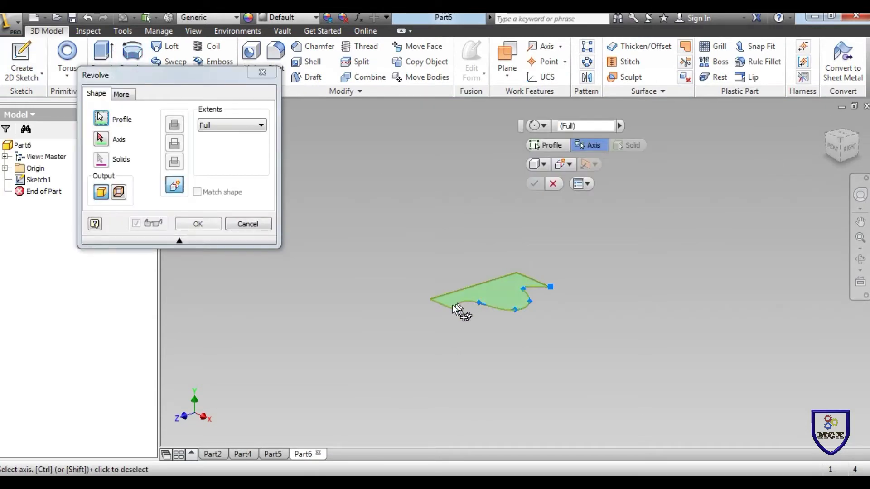
click(101, 139)
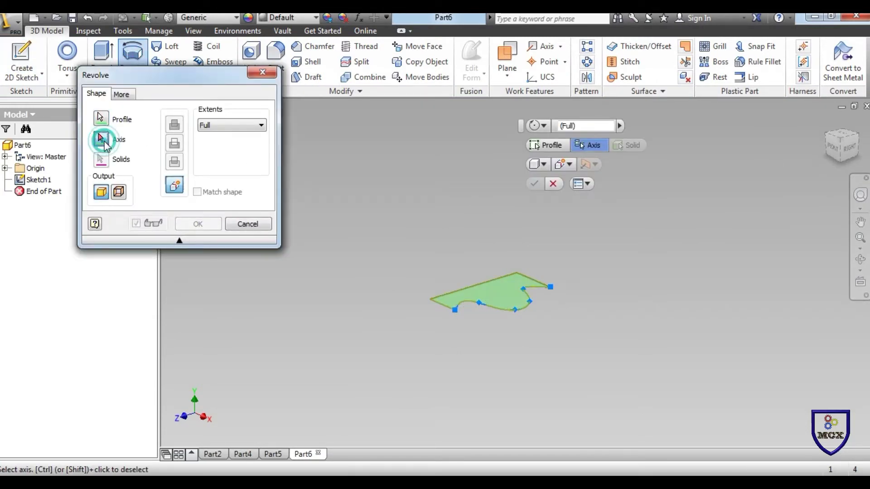
click(467, 287)
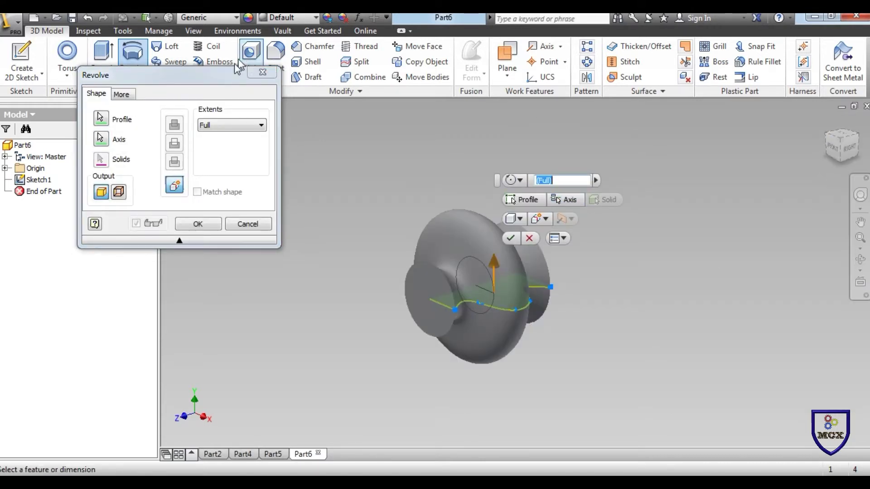
click(263, 72)
Step: Preview a full revolve about the profile's roughly 4 mm short edge, inspect it from several directions, and cancel it
click(143, 64)
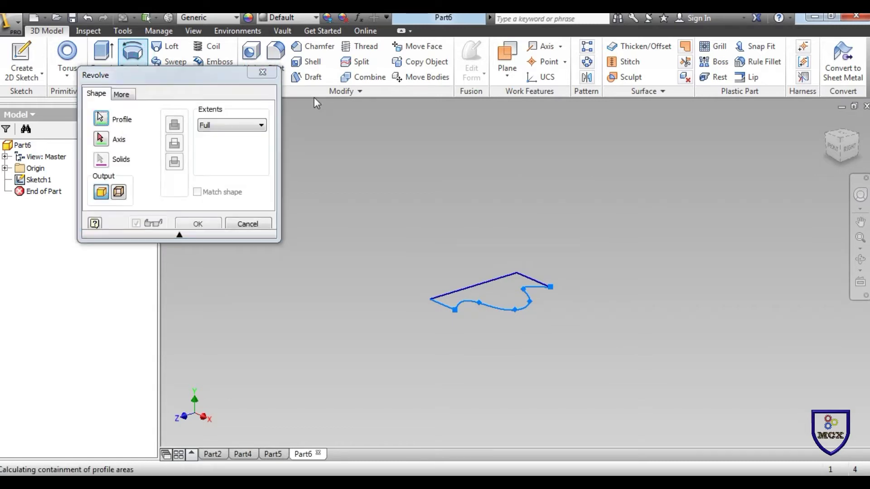
scroll(427, 282, up, 5)
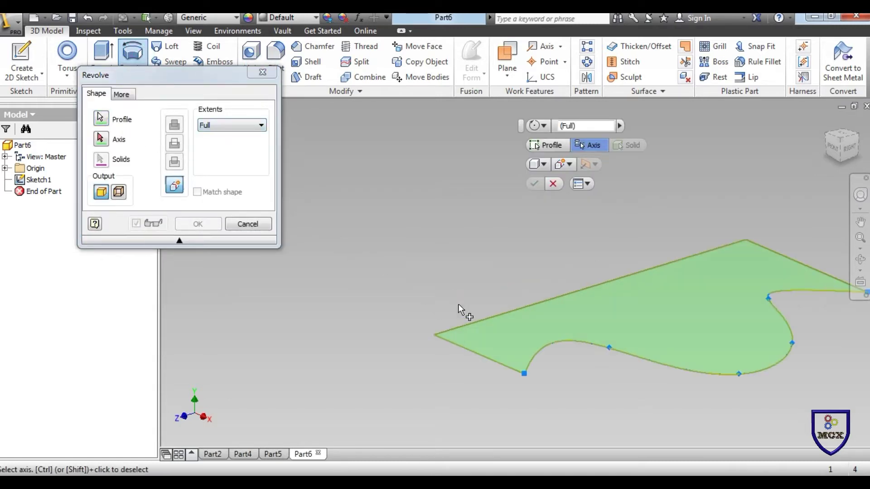
click(475, 355)
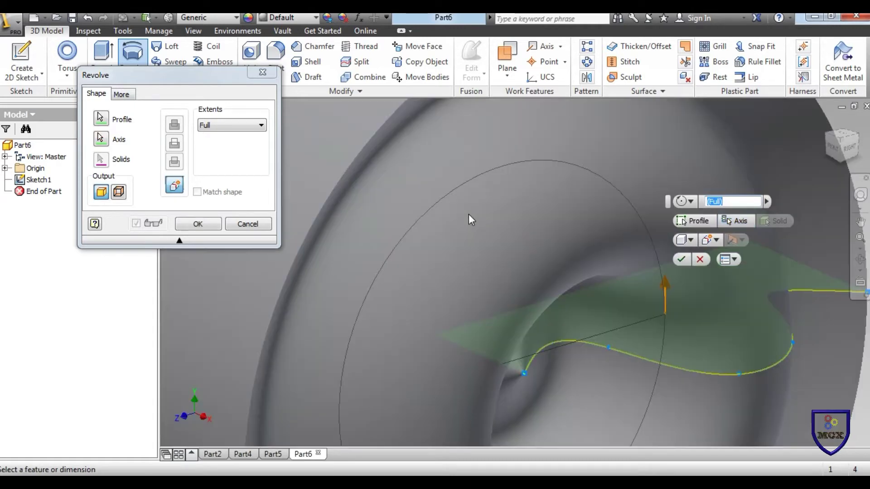
scroll(468, 213, down, 6)
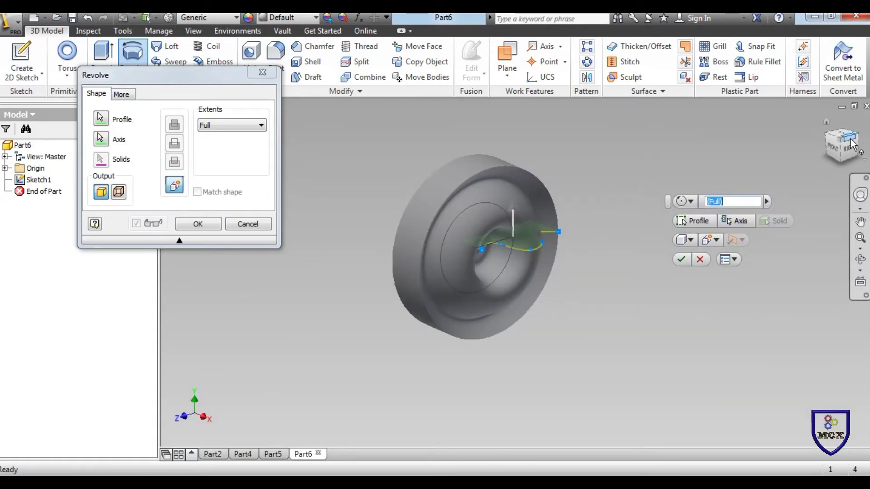
click(844, 145)
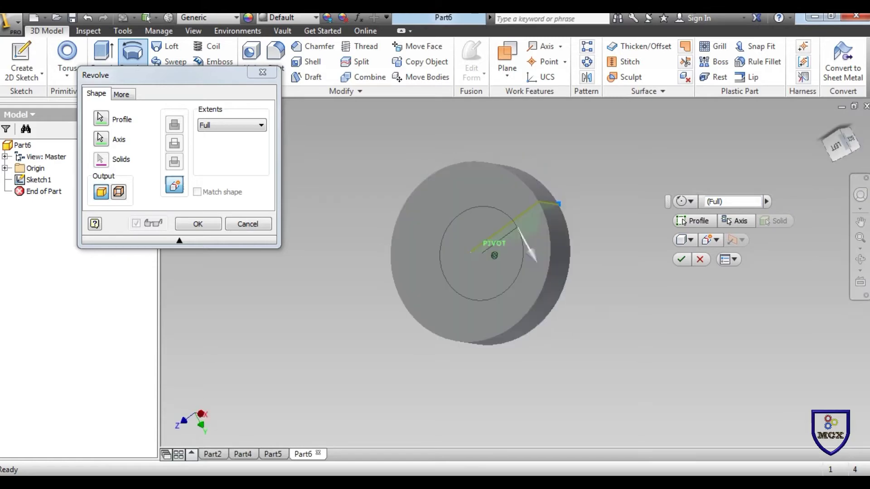
drag(842, 144, 804, 112)
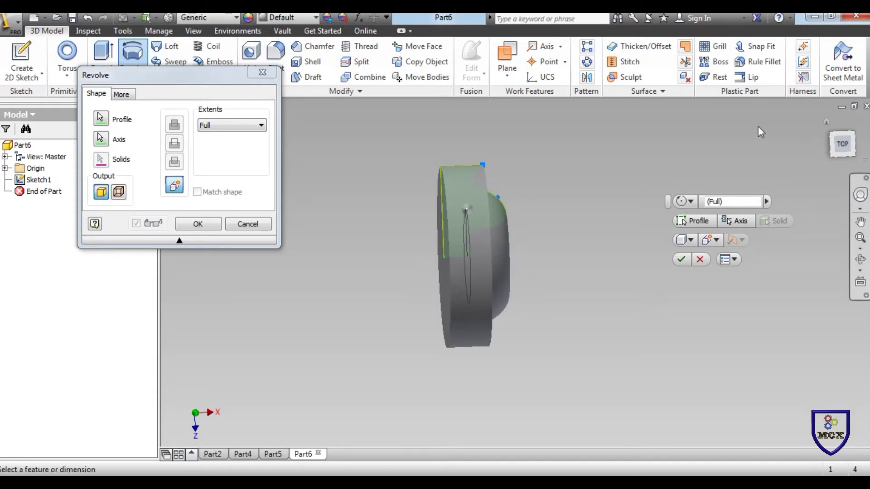
click(263, 72)
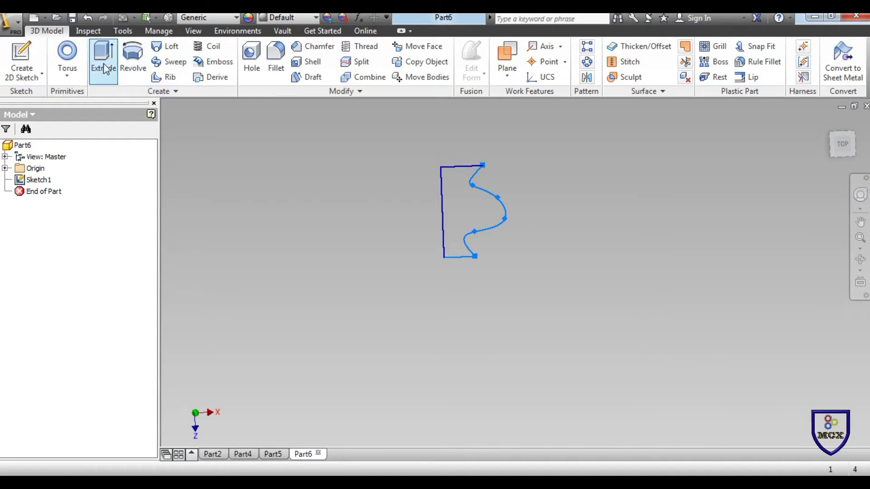
Step: Preview a full revolve about the profile's roughly 5.2 mm short edge, inspect the shape from other angles, and cancel it
click(133, 53)
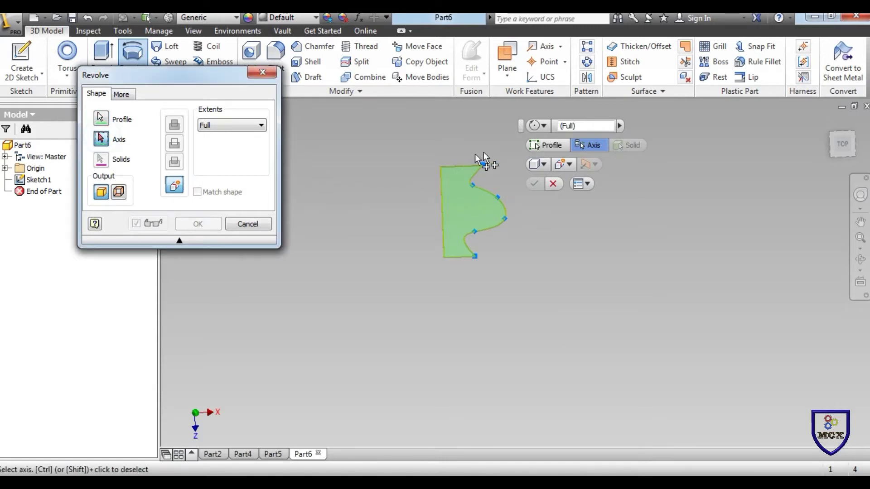
click(466, 166)
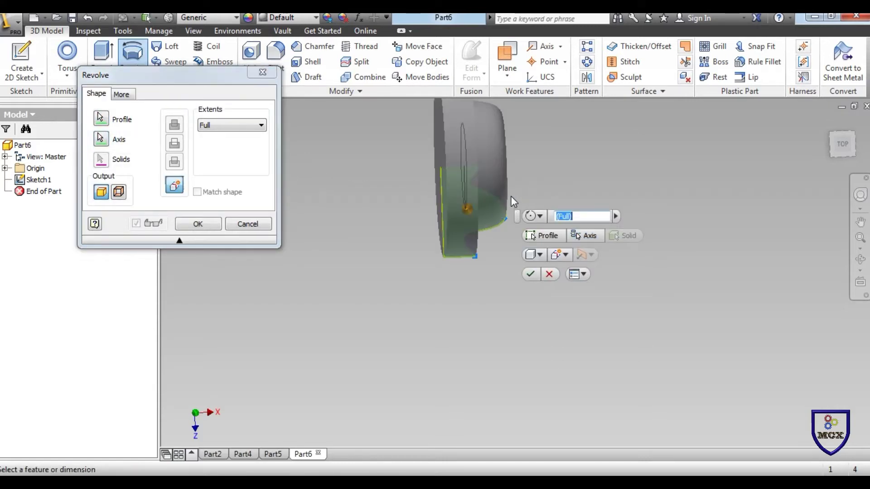
click(832, 136)
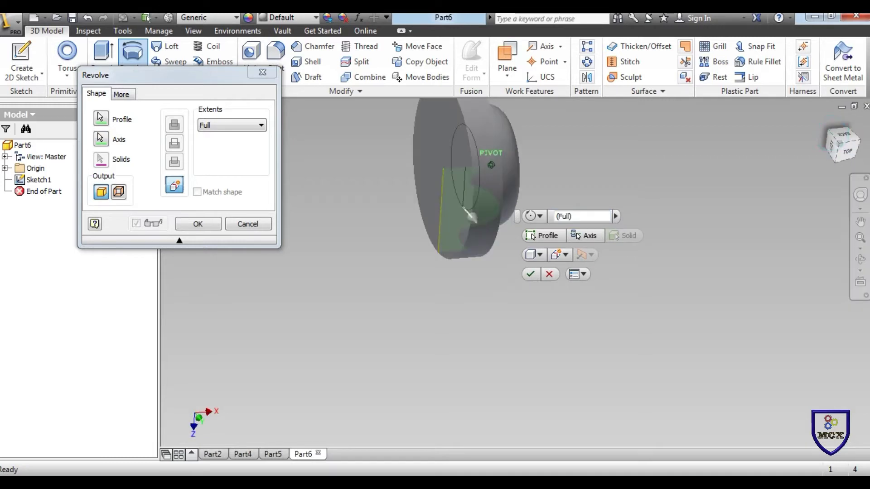
mouse_move(491, 182)
shift+middle_down()
mouse_move(480, 185)
mouse_move(492, 103)
shift+middle_up()
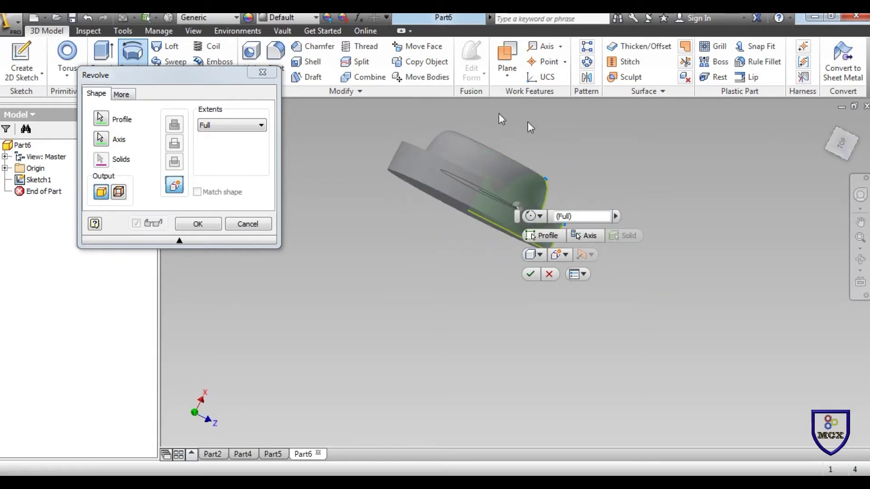
click(262, 72)
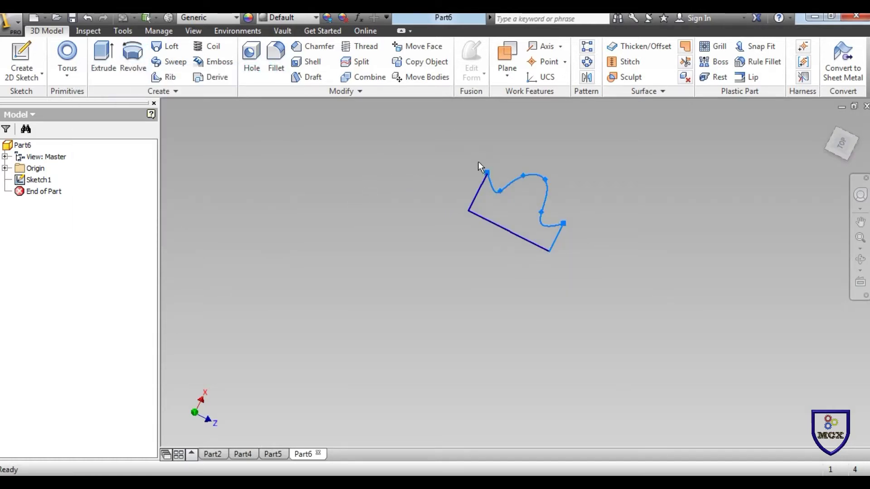
scroll(484, 160, up, 3)
click(132, 53)
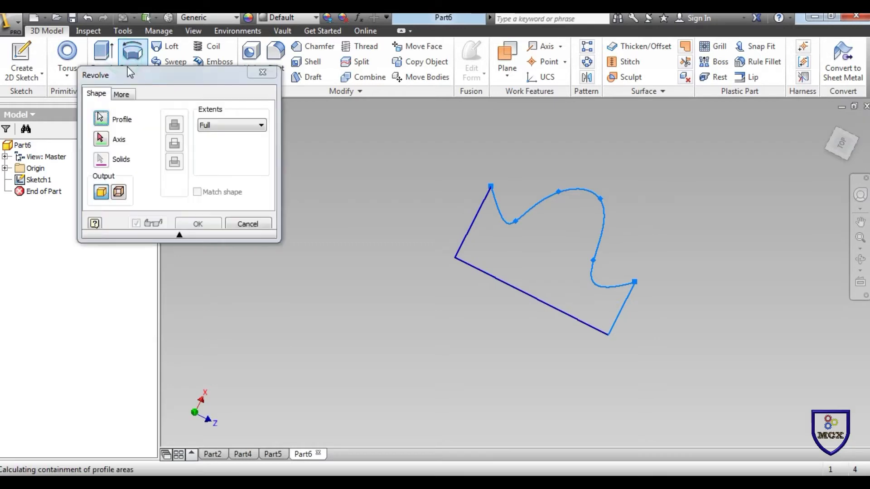
click(477, 216)
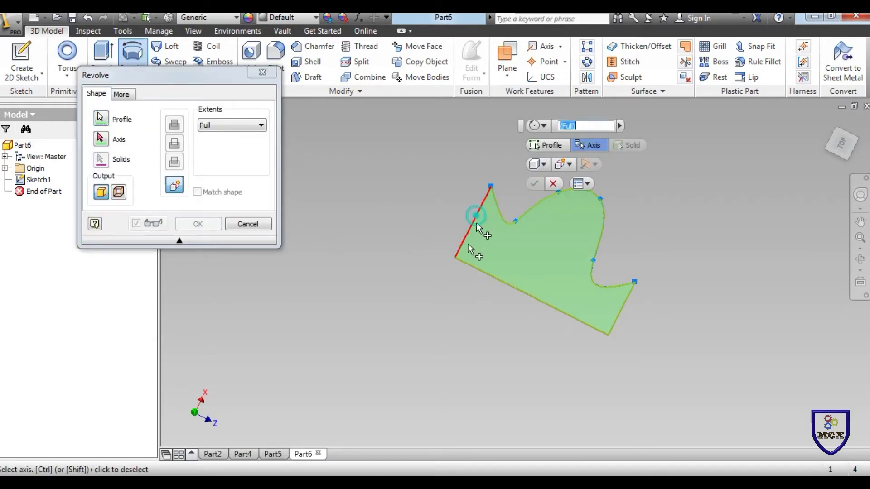
click(263, 73)
Step: Set up a full revolve of the spline profile about the longer of its two short straight edges and view it obliquely
key(r)
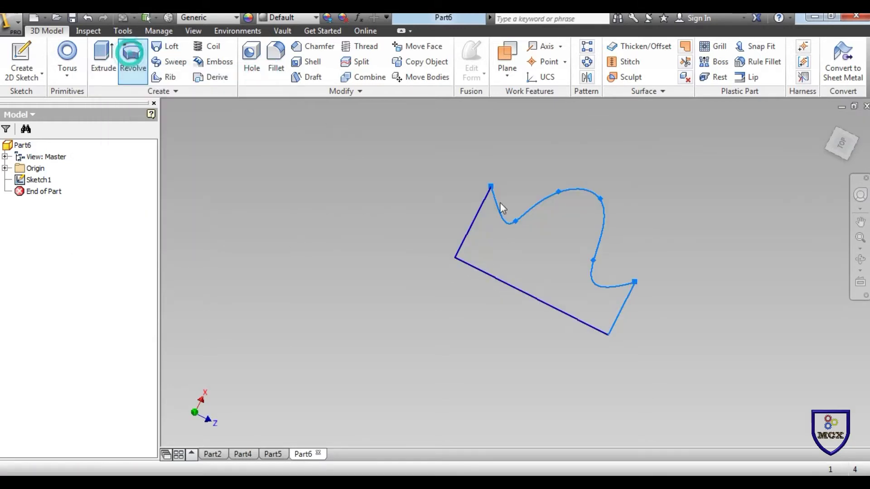
click(547, 249)
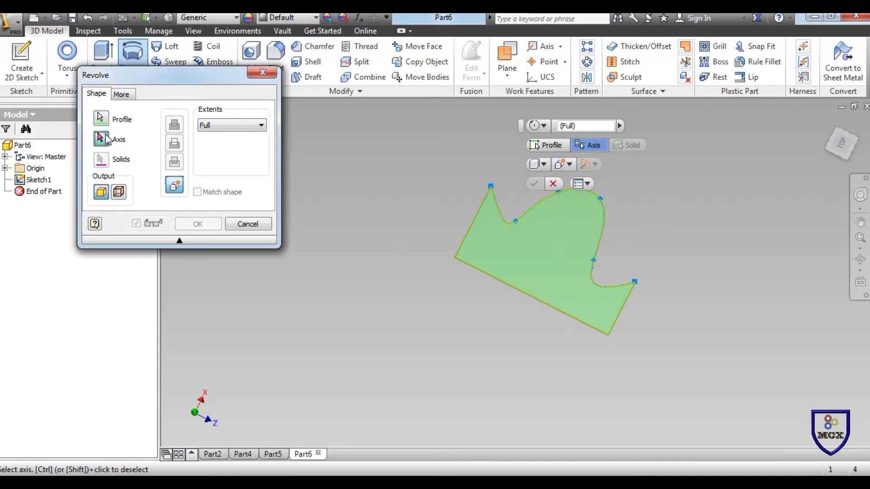
click(472, 222)
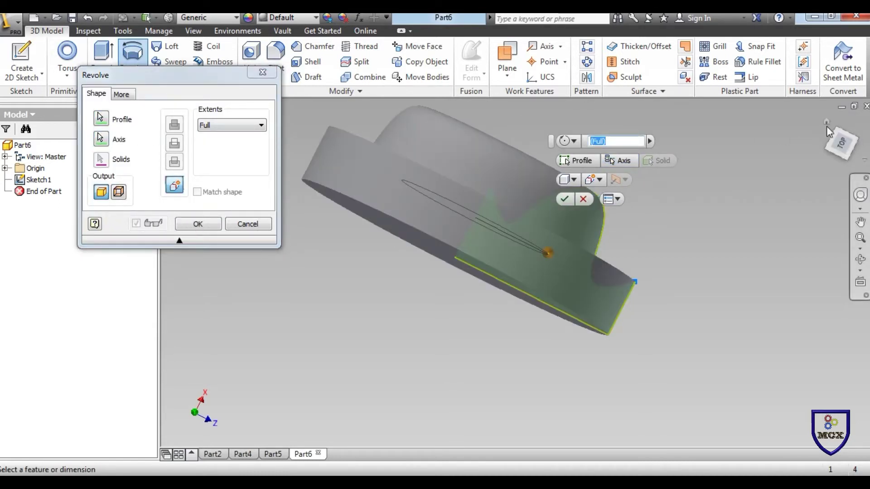
drag(837, 129, 818, 148)
drag(565, 108, 565, 110)
Step: Try the Angle extent at 90 deg and the To extent for the revolve, and return the extent to Full
click(239, 127)
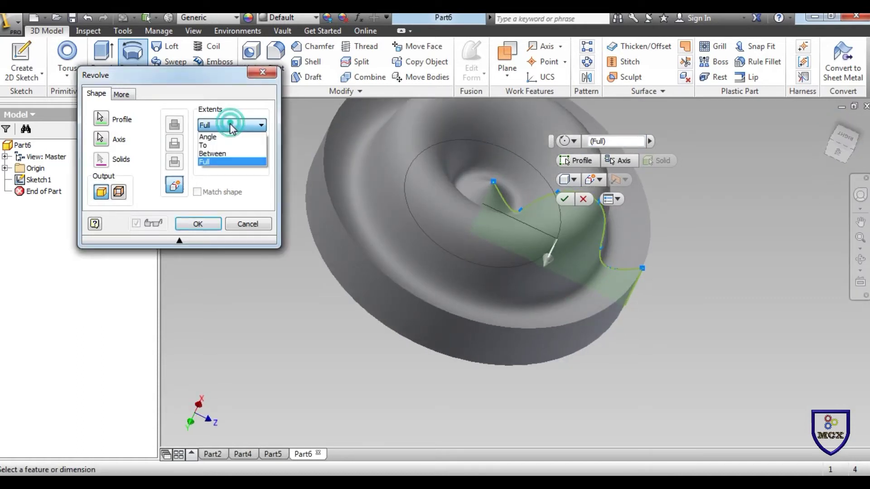
click(216, 132)
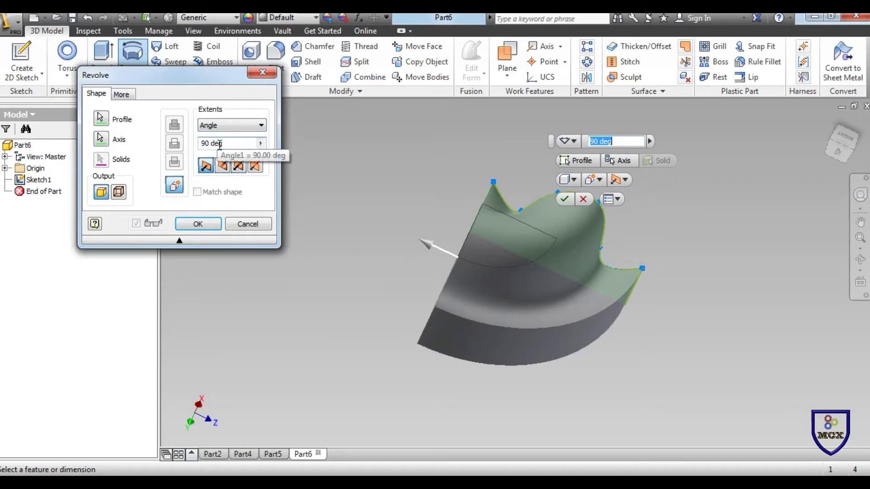
click(228, 126)
click(219, 146)
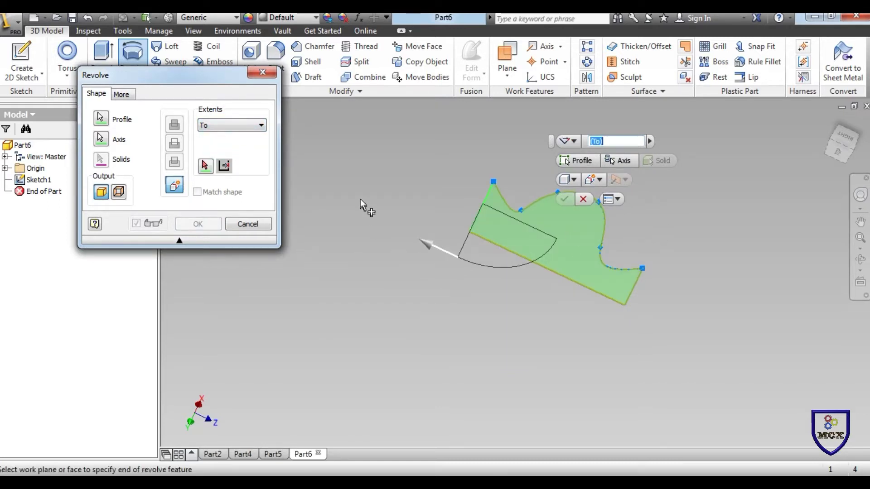
click(262, 125)
click(212, 167)
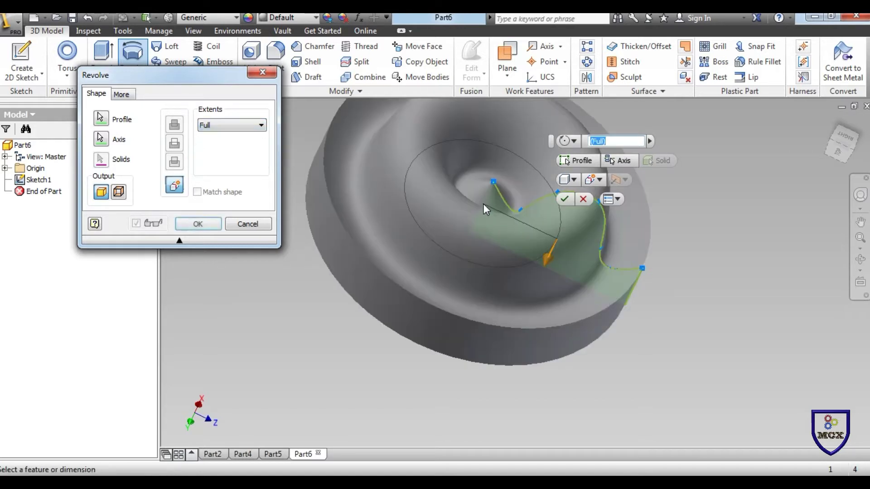
Step: Accept the full revolve to create the solid and view the whole part
click(199, 225)
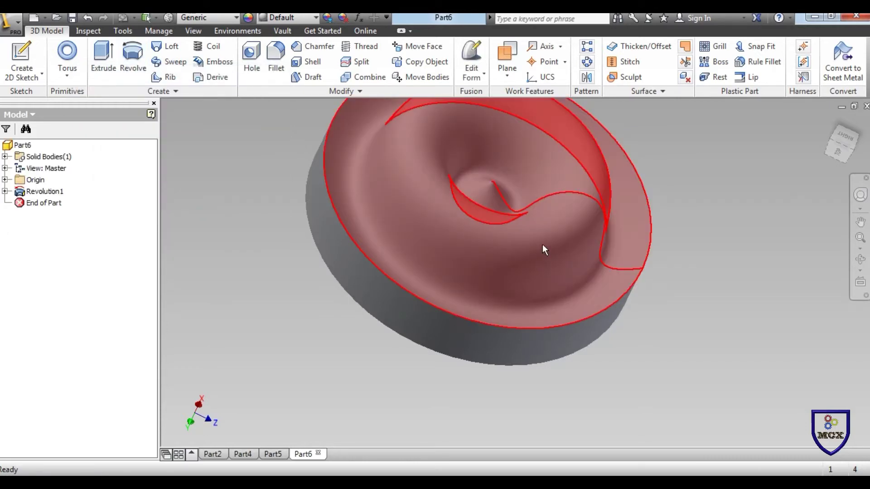
mouse_move(542, 245)
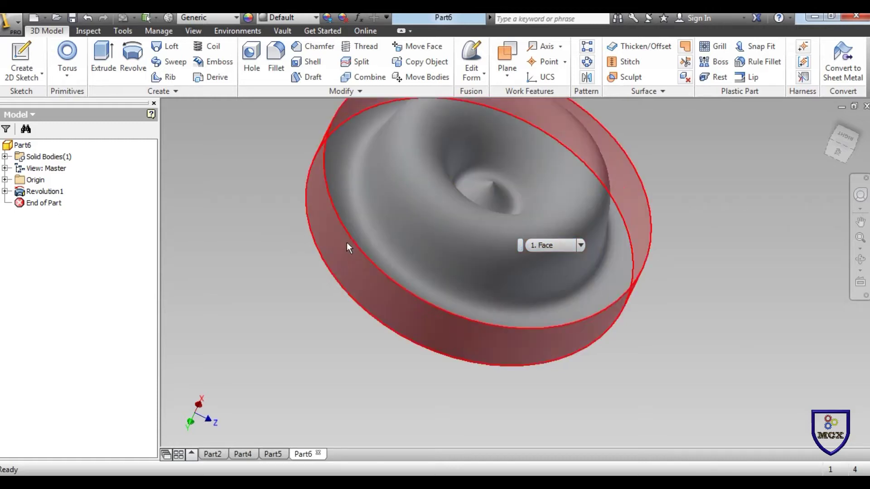
scroll(348, 243, down, 3)
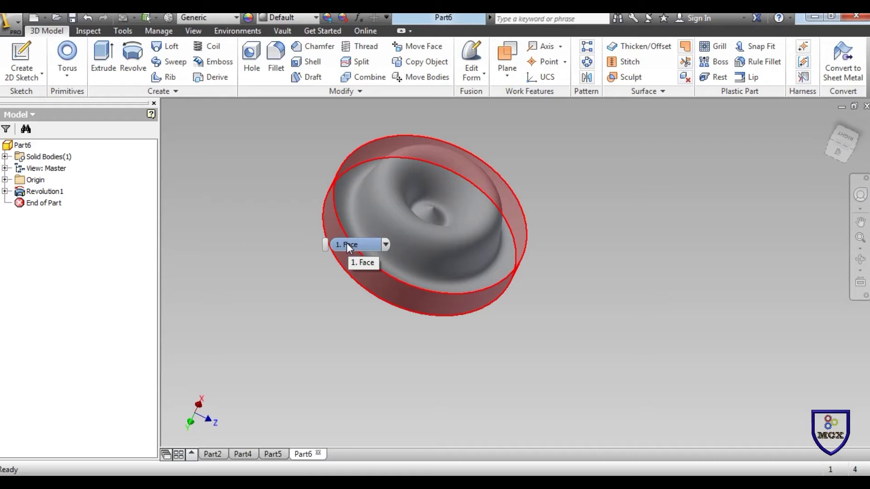
Step: Create a new part from the metric Standard (mm).ipt template
key(s)
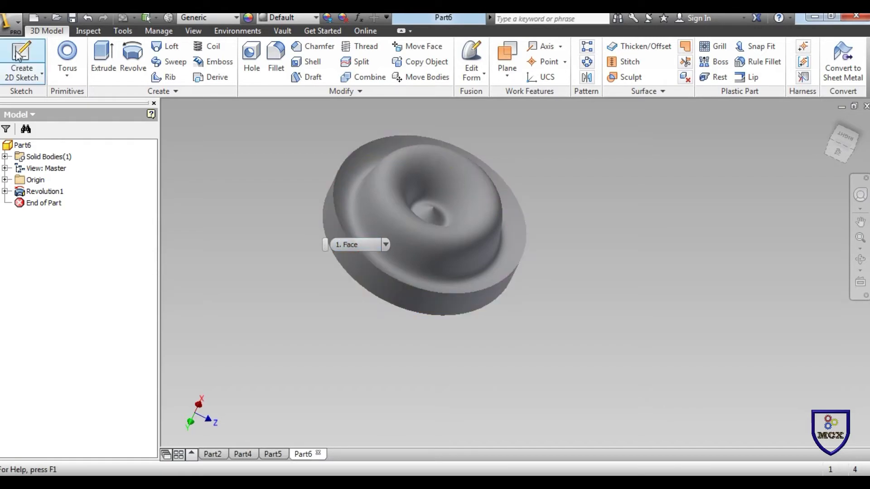
click(45, 19)
click(37, 19)
click(36, 20)
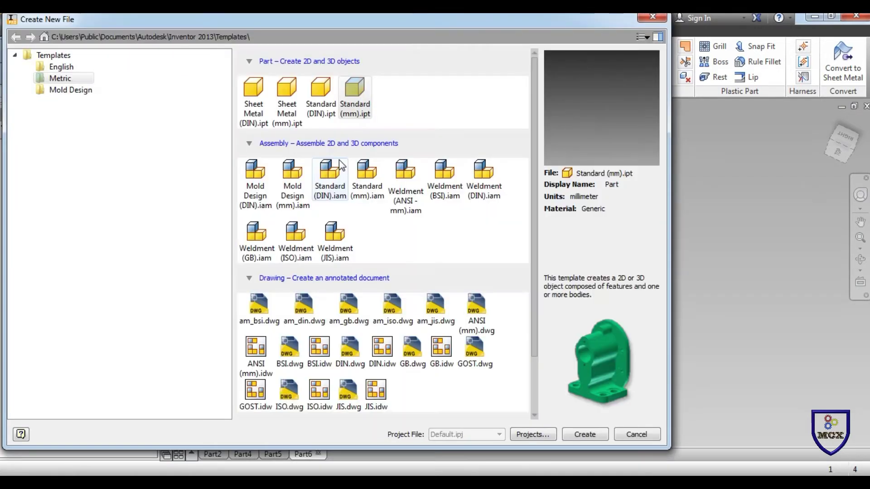
double_click(357, 108)
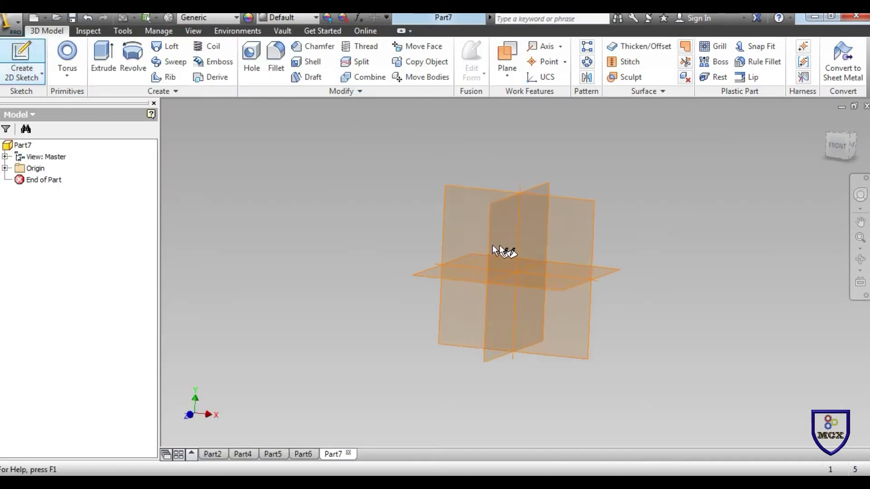
Step: Start a sketch on the YZ plane and draw a horizontal line about 8 mm long from the origin along the positive Y direction
click(497, 198)
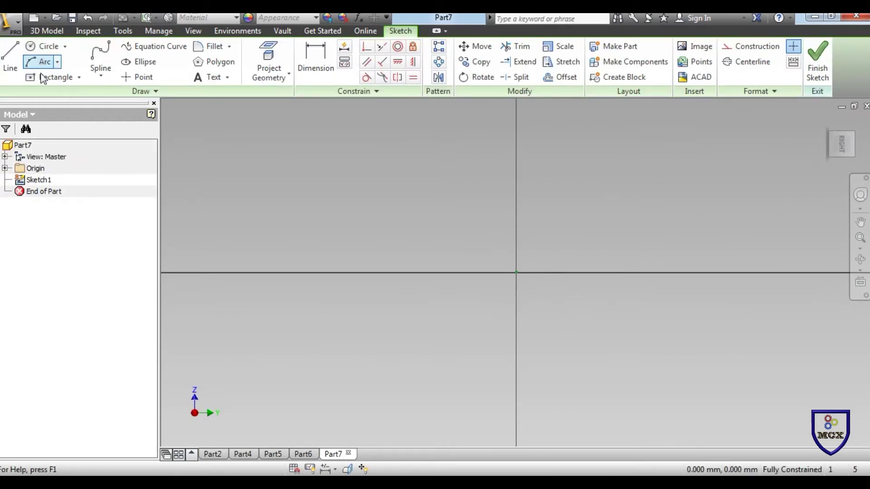
click(10, 56)
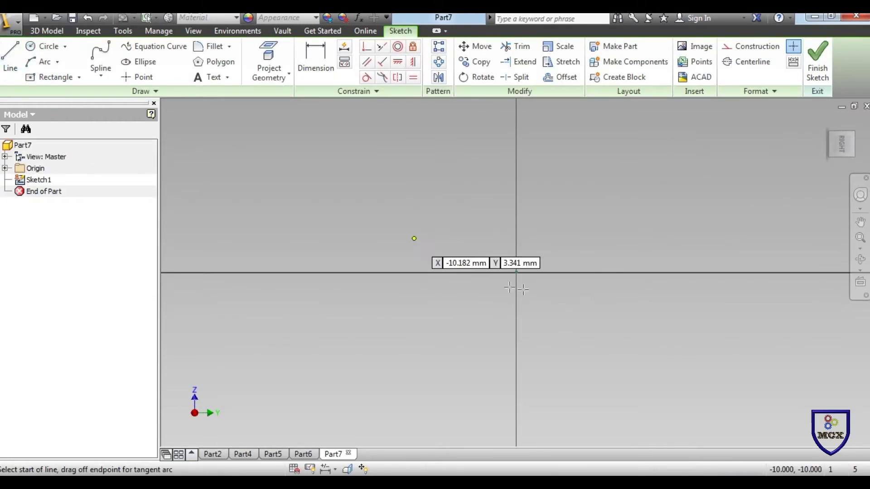
click(517, 273)
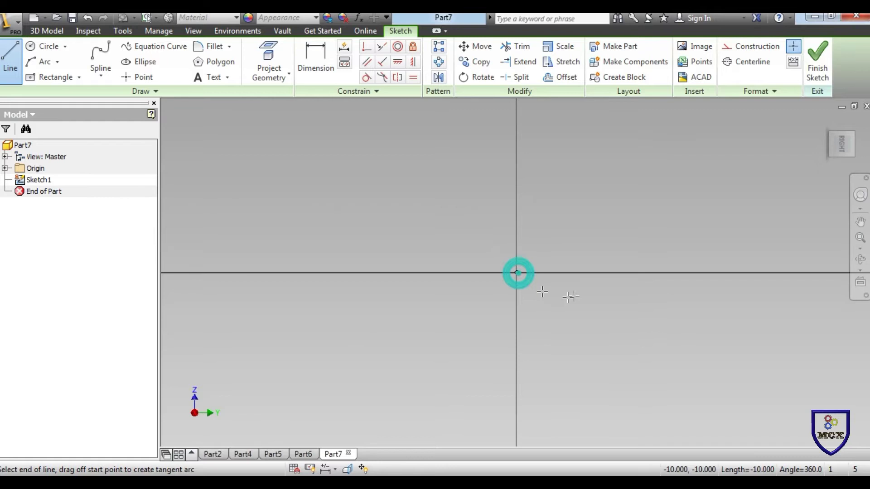
click(596, 273)
Step: Draw a multi-point spline from the line's far end, arching above the line and curving back down to the origin
click(99, 51)
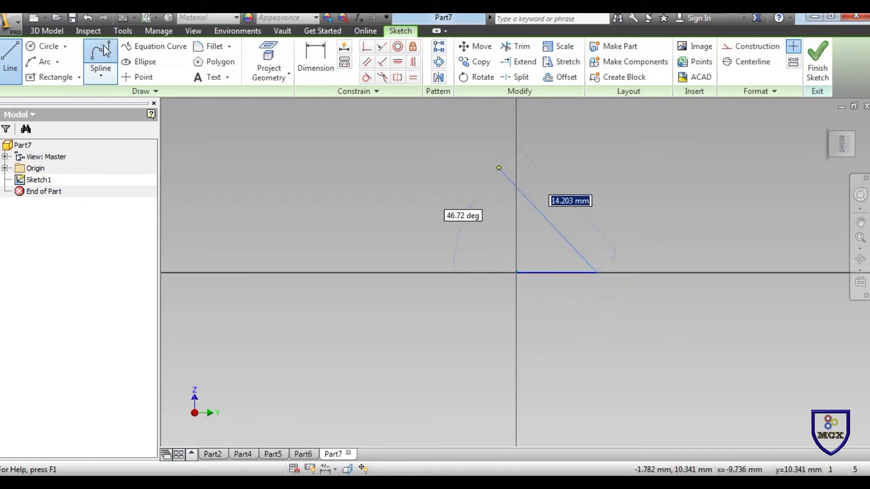
click(596, 273)
click(602, 225)
click(584, 215)
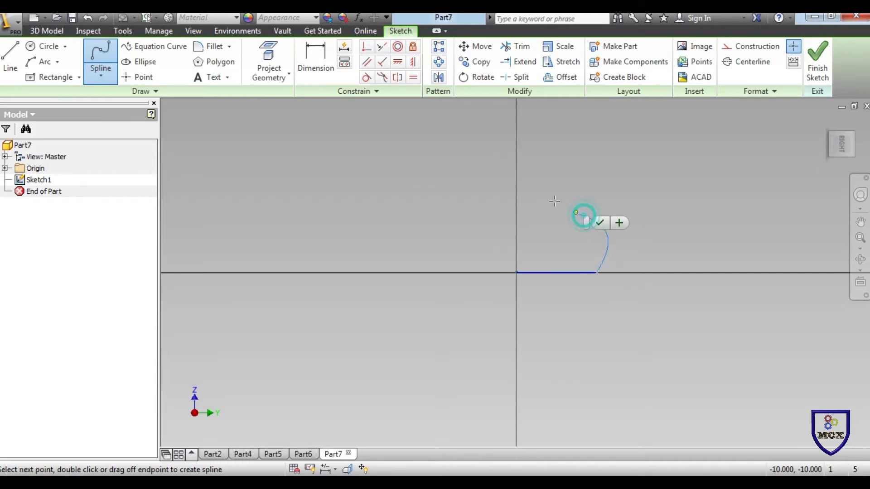
click(544, 188)
click(501, 171)
click(489, 199)
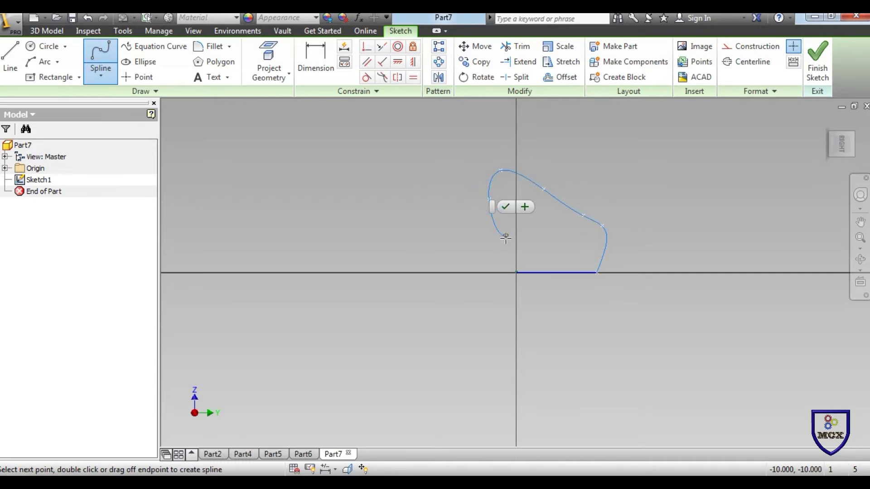
click(504, 243)
scroll(492, 268, up, 3)
scroll(544, 287, up, 3)
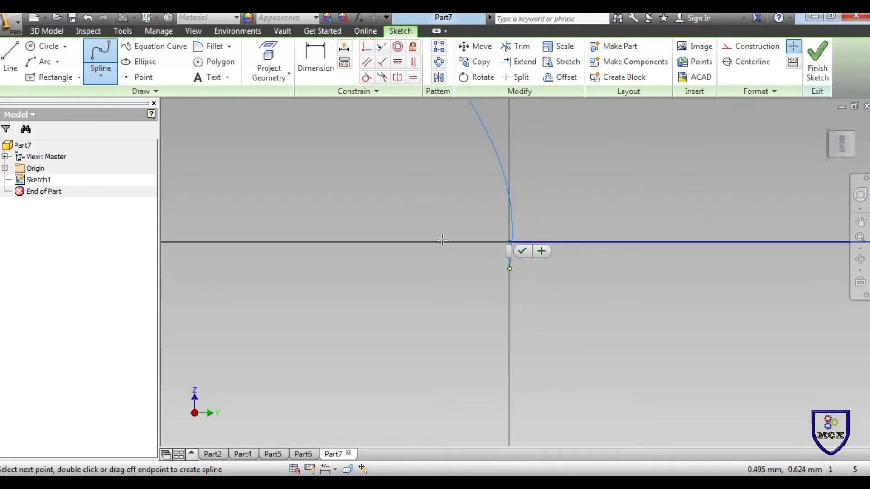
click(423, 235)
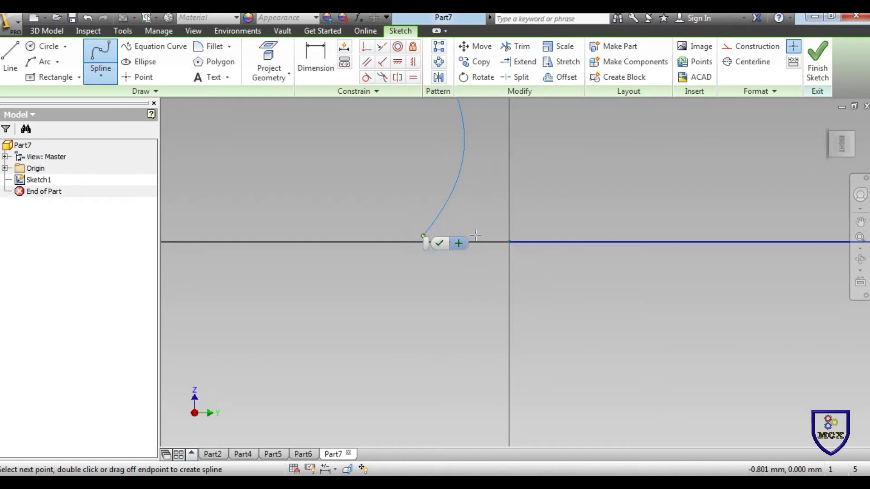
click(506, 243)
right_click(523, 285)
click(576, 286)
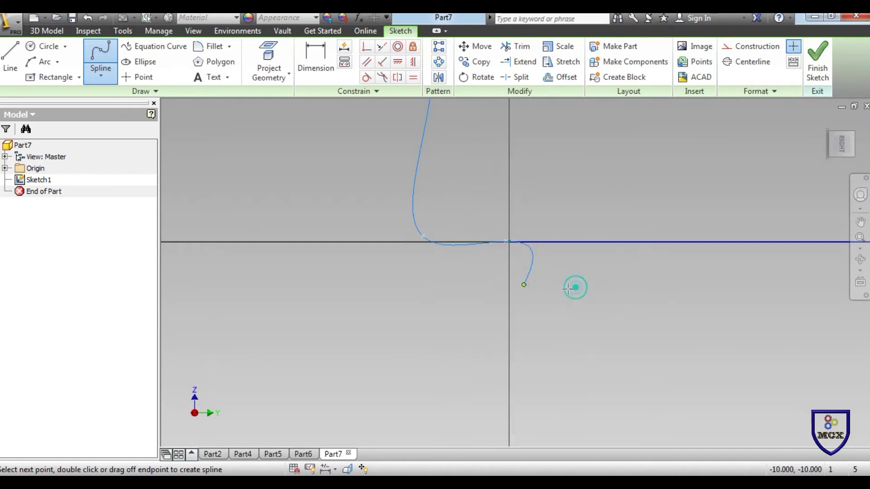
Step: Leave the Spline tool and finish the sketch
scroll(464, 298, down, 5)
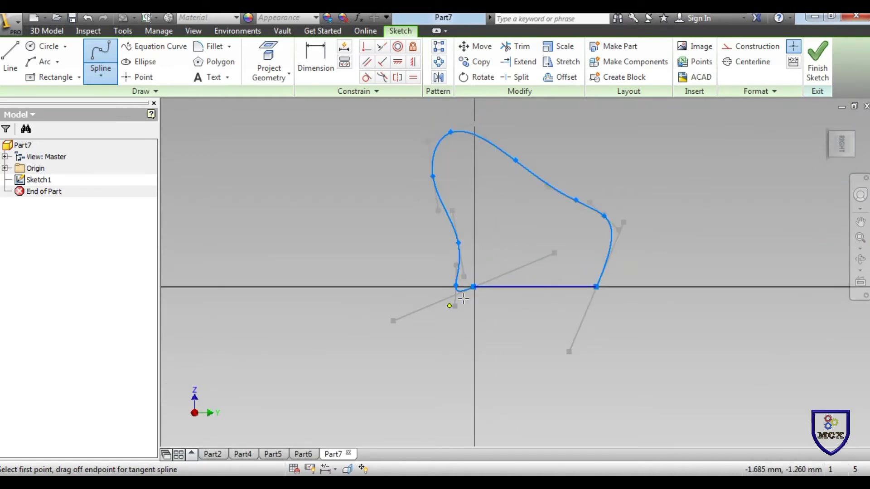
right_click(740, 171)
click(782, 172)
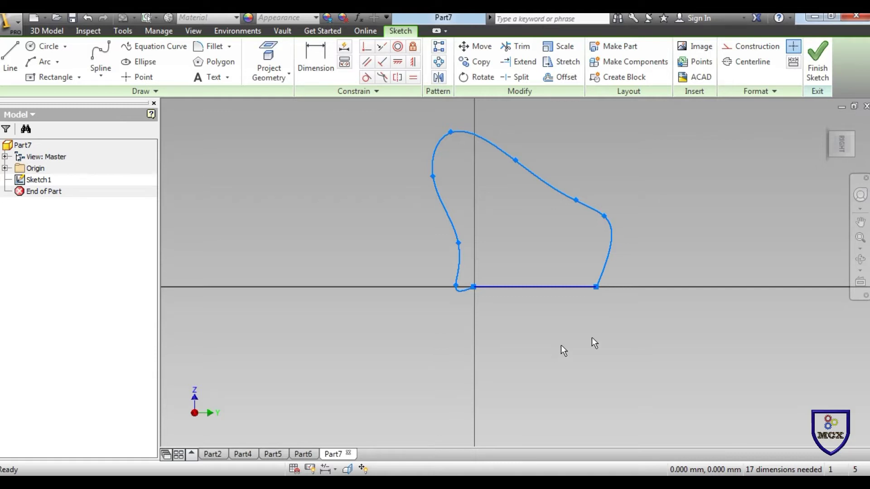
click(815, 76)
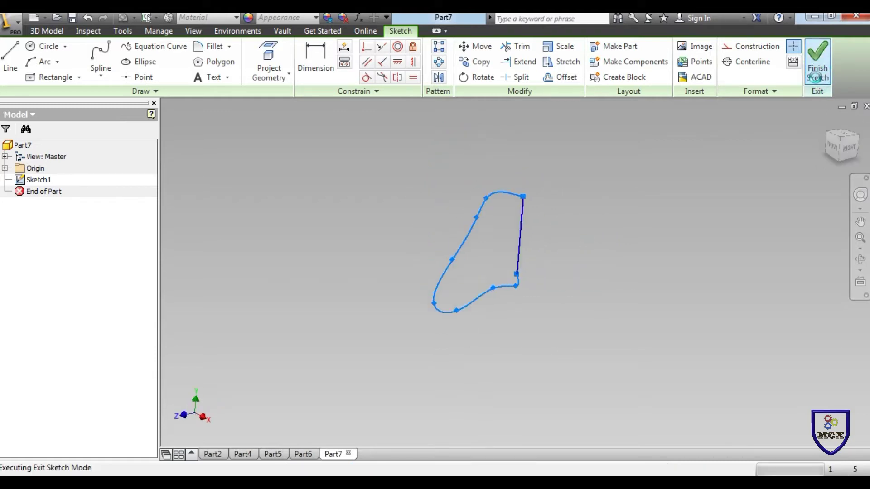
Step: Start and cancel a revolve, preview a 10 mm surface extrusion of the spline profile from other angles, and cancel it
click(131, 61)
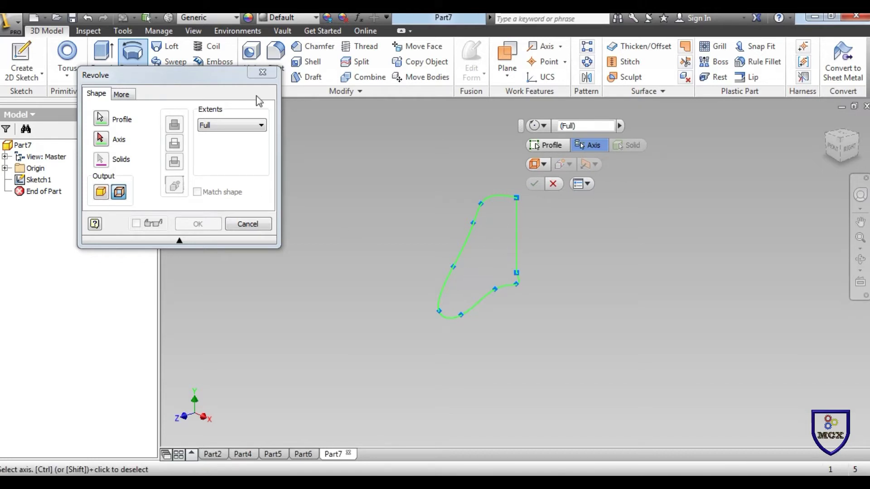
click(262, 72)
click(95, 58)
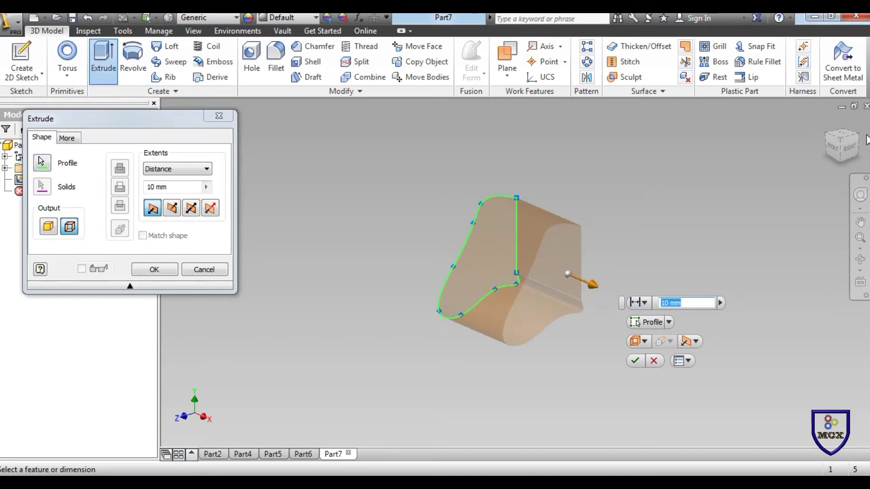
drag(849, 147, 840, 156)
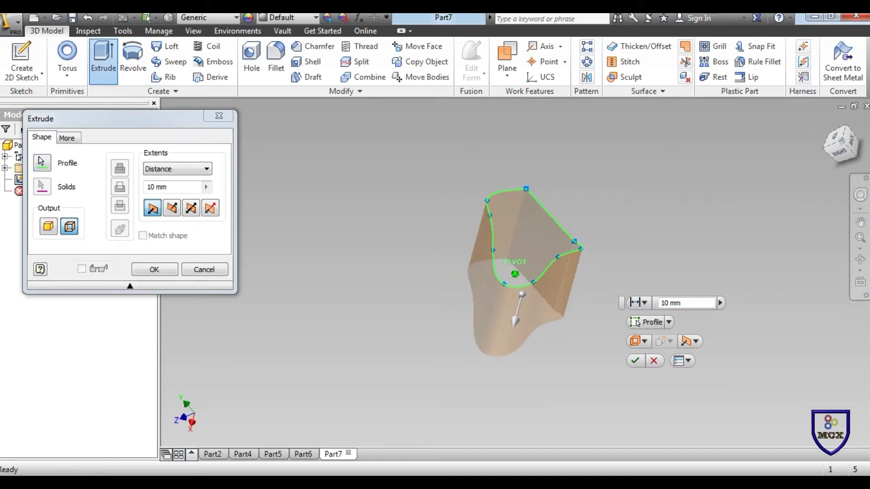
shift+middle_drag(539, 324, 553, 283)
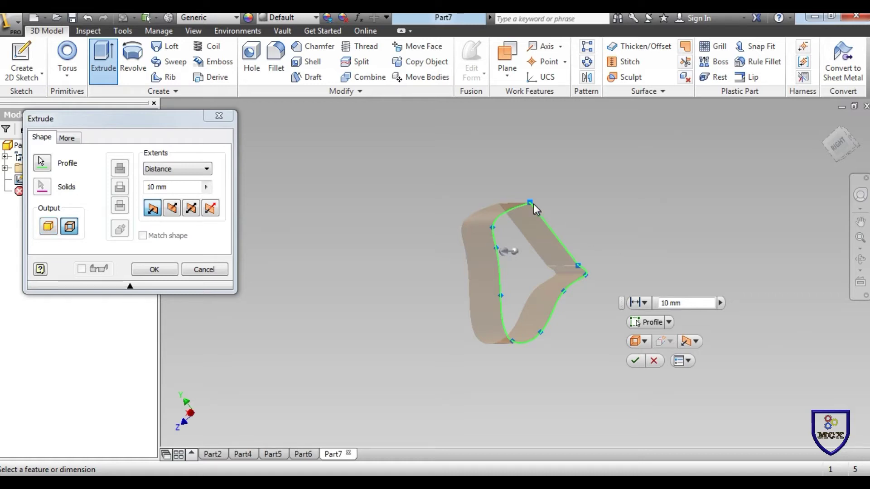
click(219, 116)
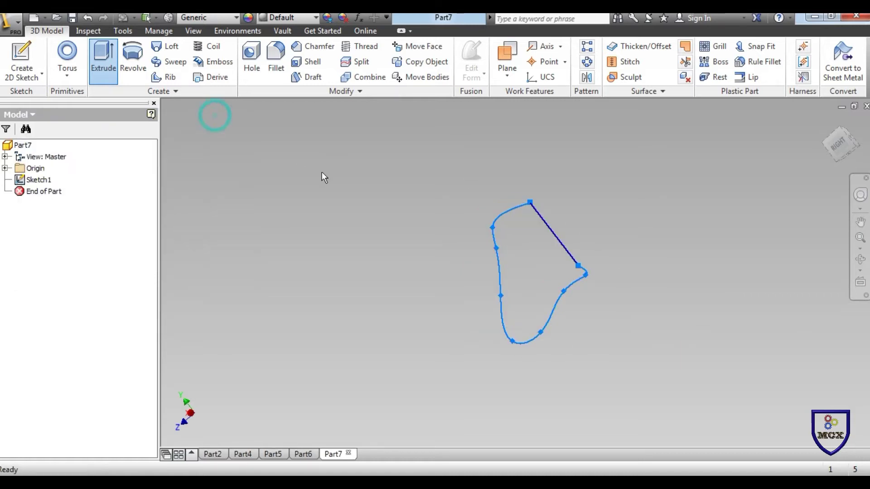
Step: Edit the spline profile sketch, close the gap between the origin and the spline's end with a line about 0.054 mm long, and finish the sketch
click(37, 180)
right_click(37, 182)
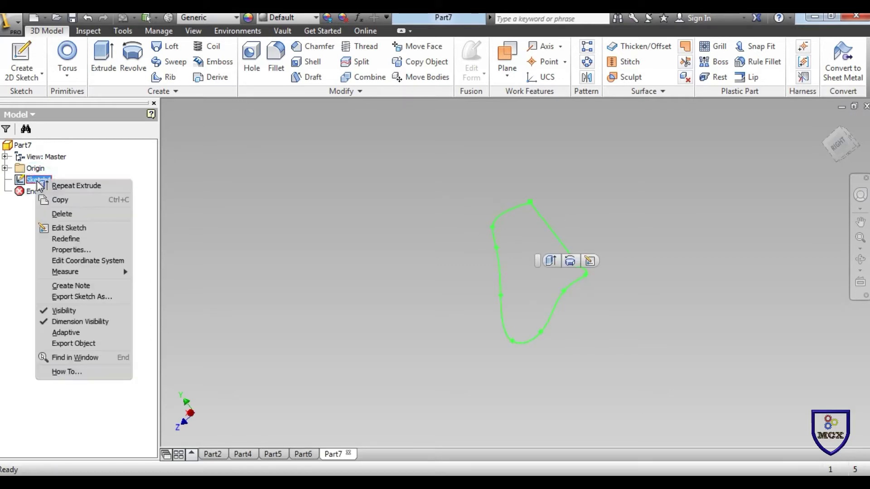
click(68, 229)
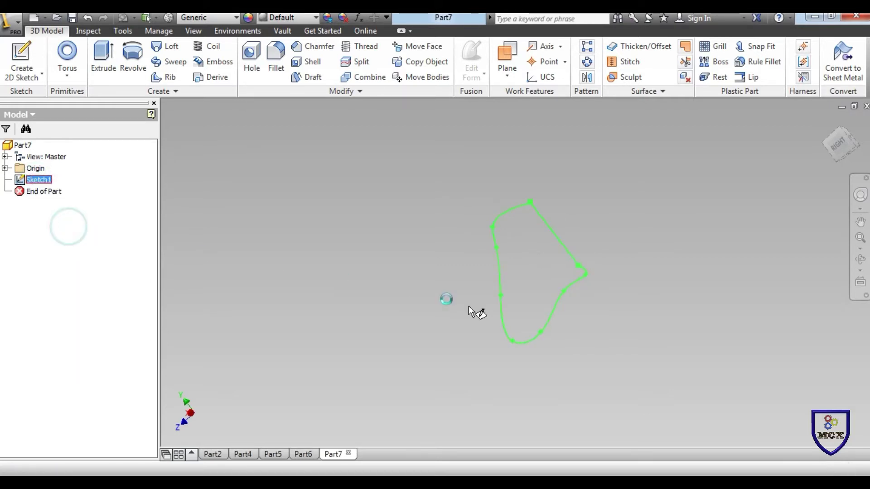
scroll(492, 312, up, 10)
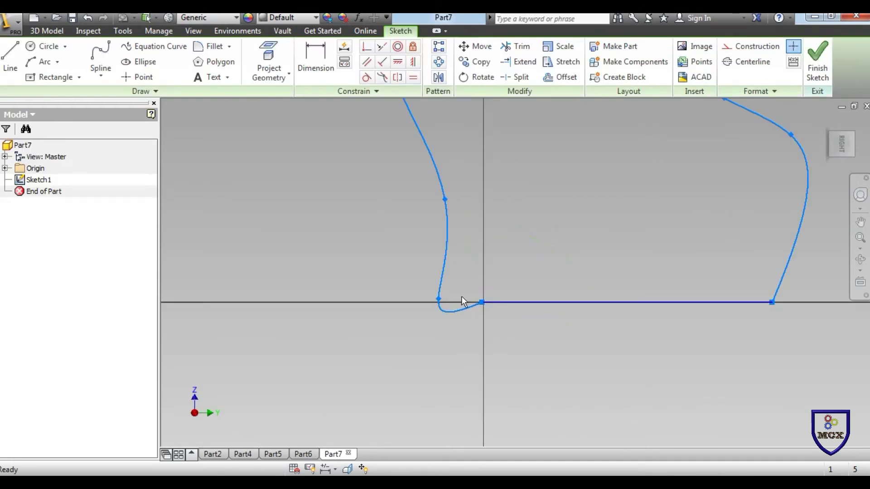
scroll(491, 313, up, 5)
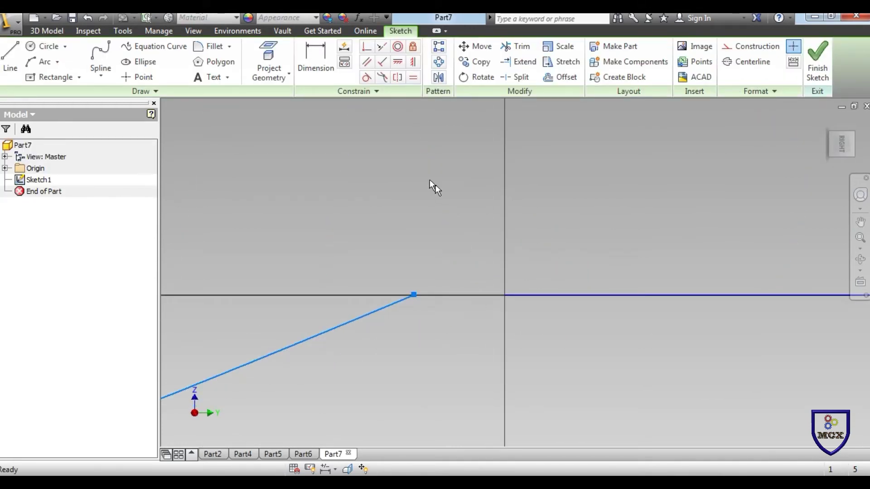
key(l)
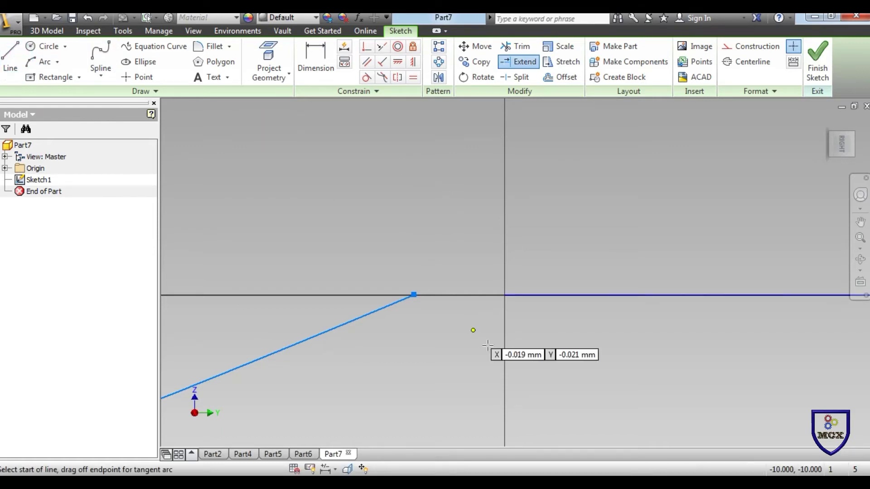
click(504, 295)
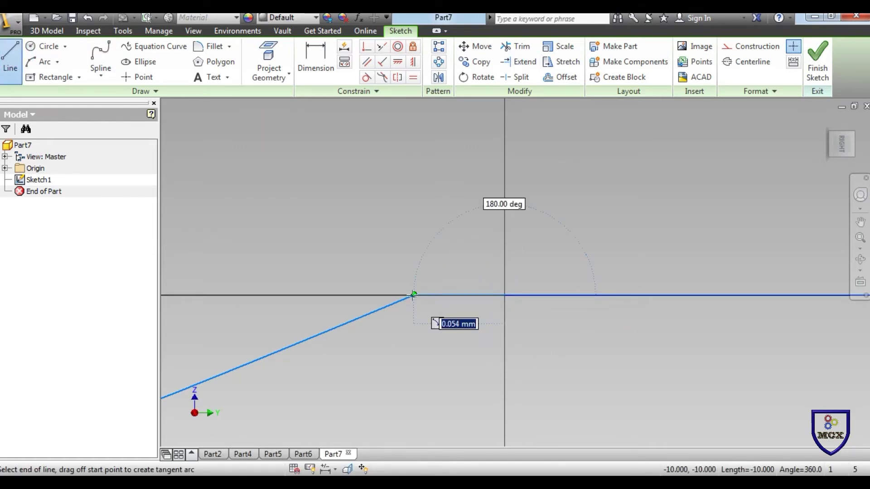
click(412, 295)
right_click(446, 202)
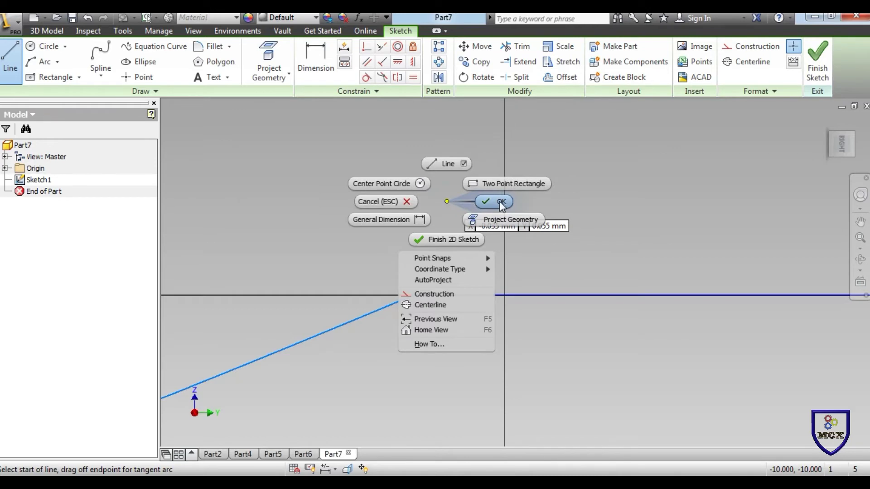
click(501, 203)
click(818, 68)
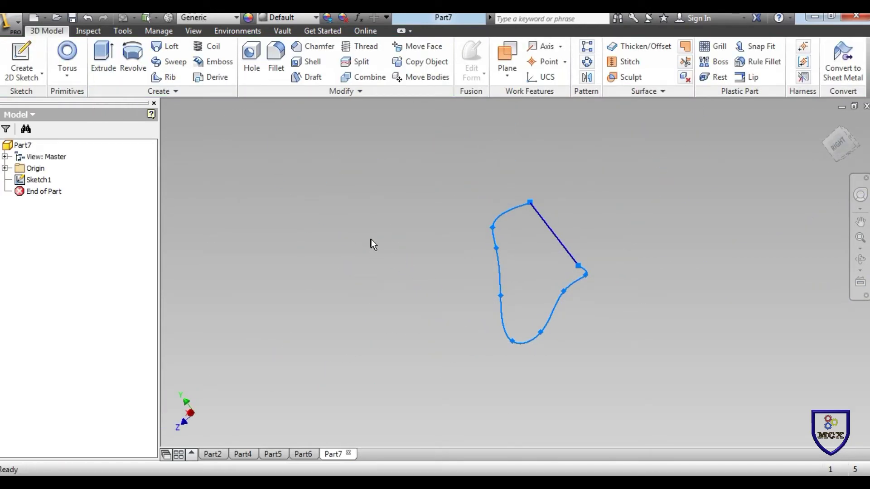
Step: Extrude the closed spline profile 10 mm with the output set to surface
click(103, 59)
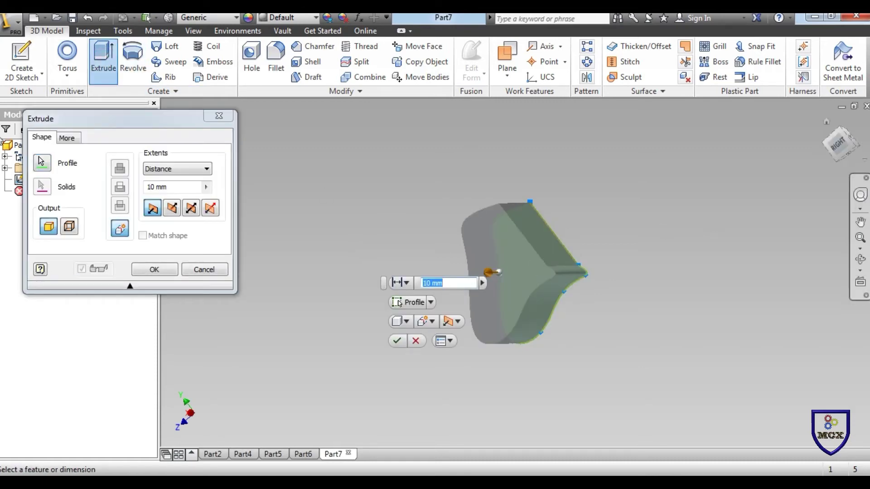
mouse_move(846, 140)
mouse_down()
mouse_move(828, 157)
mouse_move(842, 146)
mouse_up()
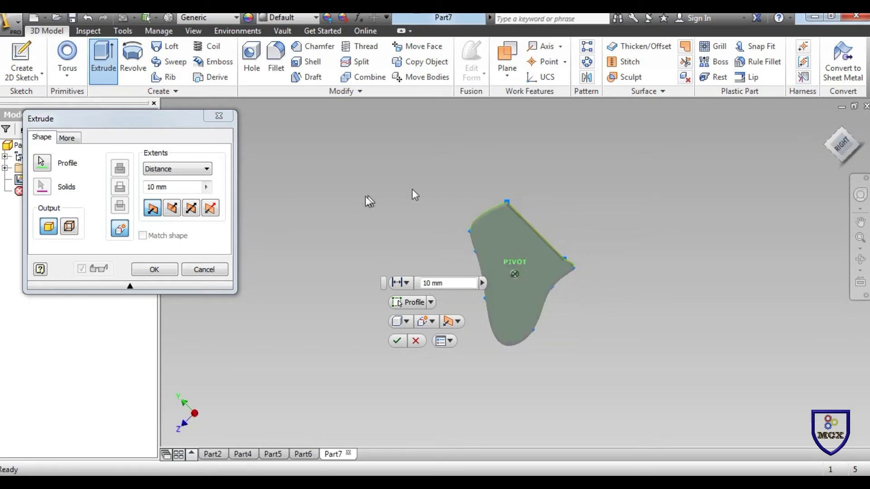
click(71, 227)
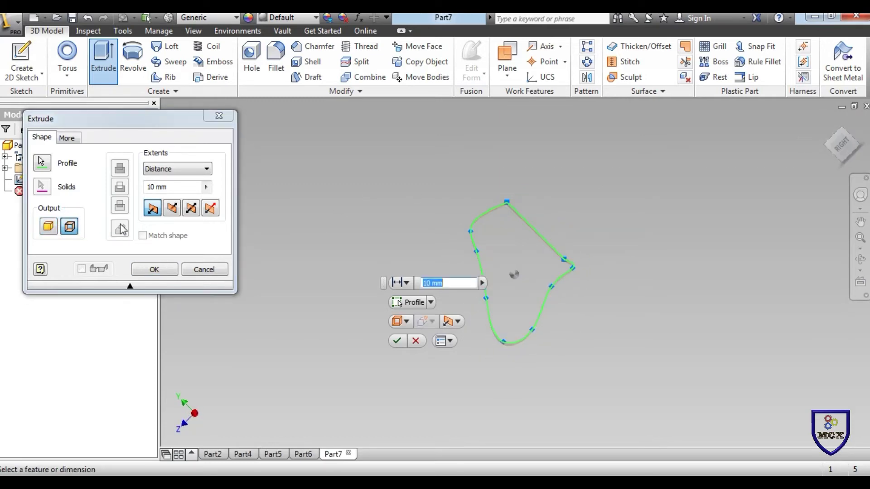
mouse_move(843, 135)
mouse_down()
mouse_move(850, 143)
mouse_move(841, 135)
mouse_up()
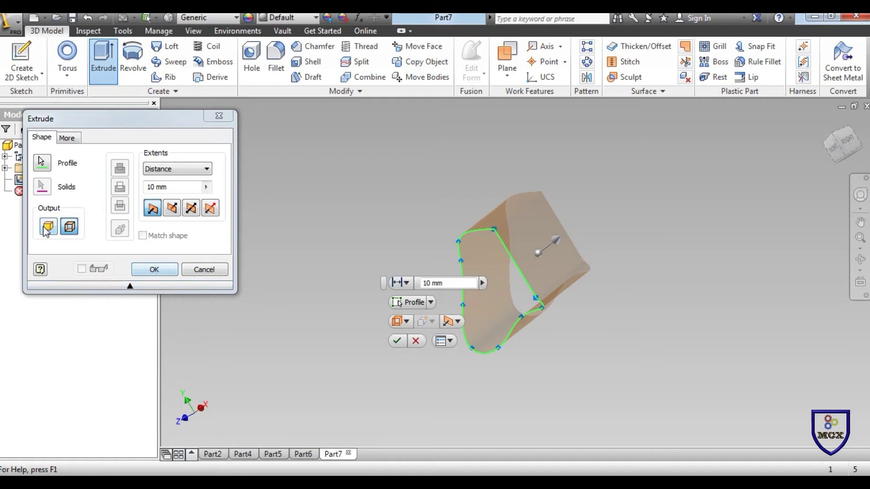
click(154, 272)
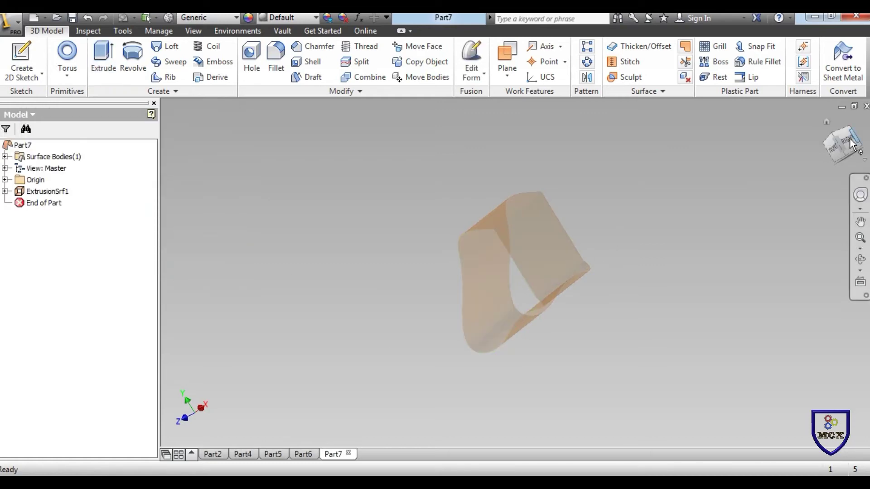
Step: Examine the extruded surface from other angles and check its output options in the feature settings, closing them without changes
drag(836, 135, 837, 135)
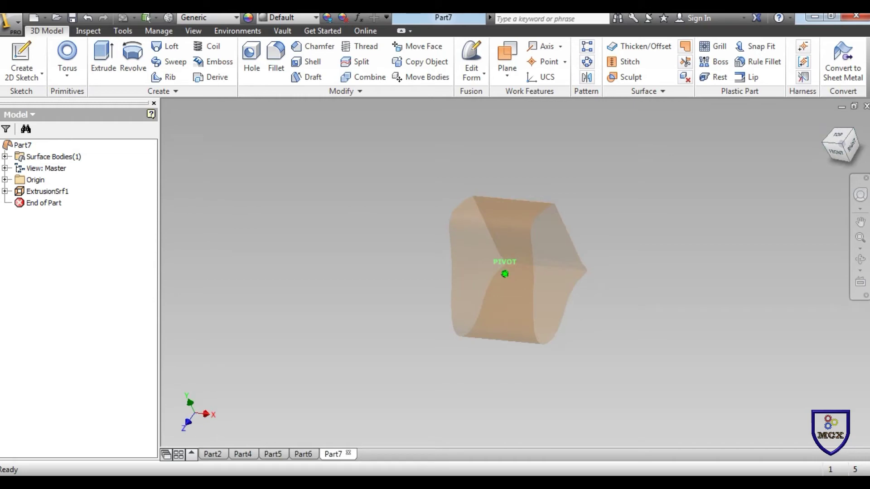
shift+middle_drag(689, 206, 589, 205)
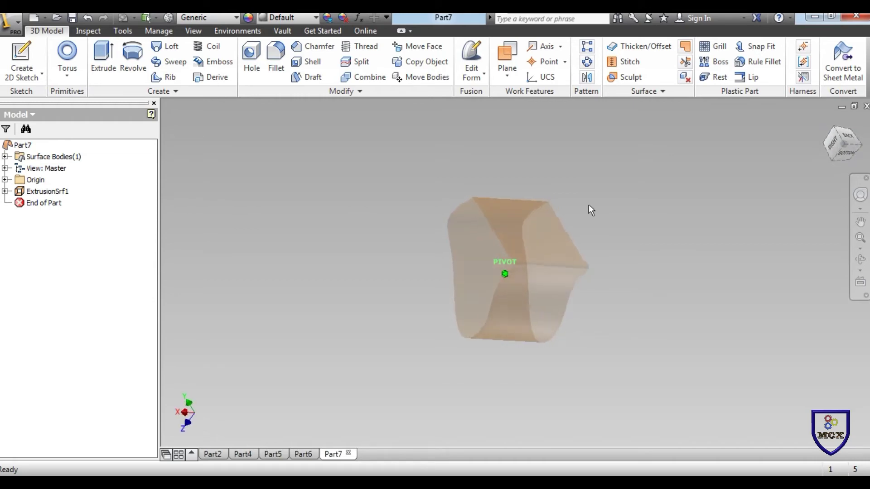
click(45, 192)
click(45, 192)
right_click(45, 192)
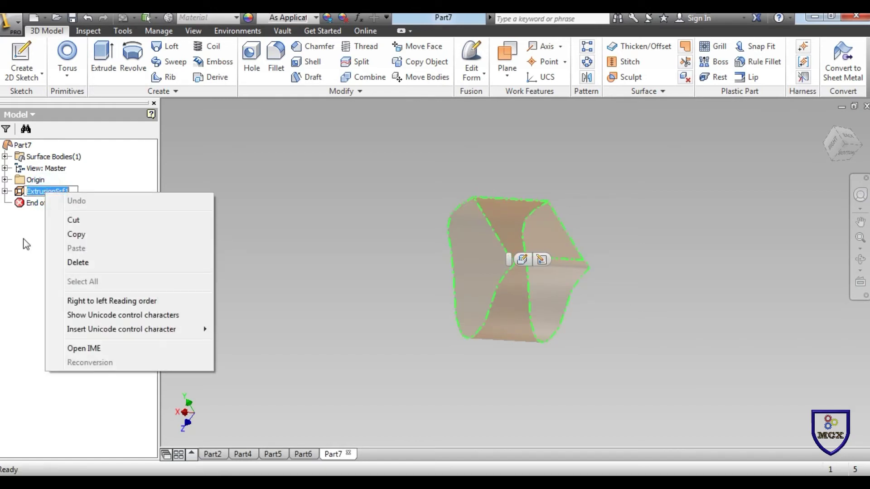
click(23, 238)
click(32, 192)
right_click(33, 191)
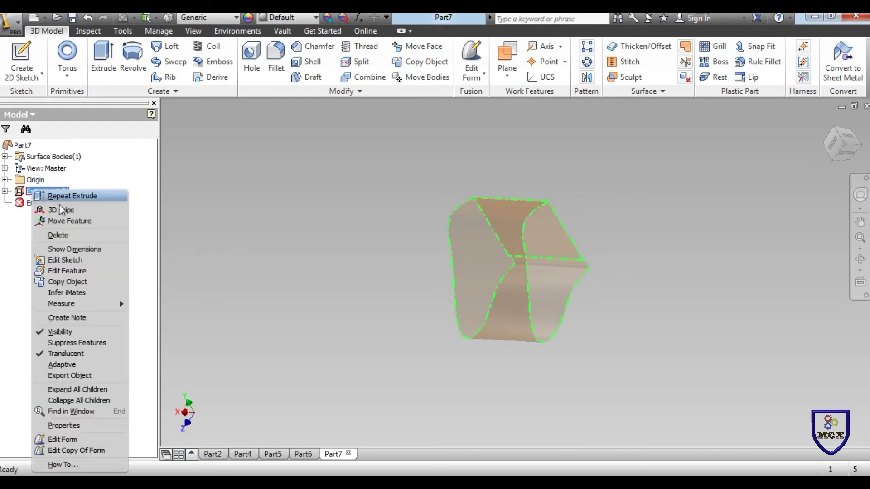
click(65, 272)
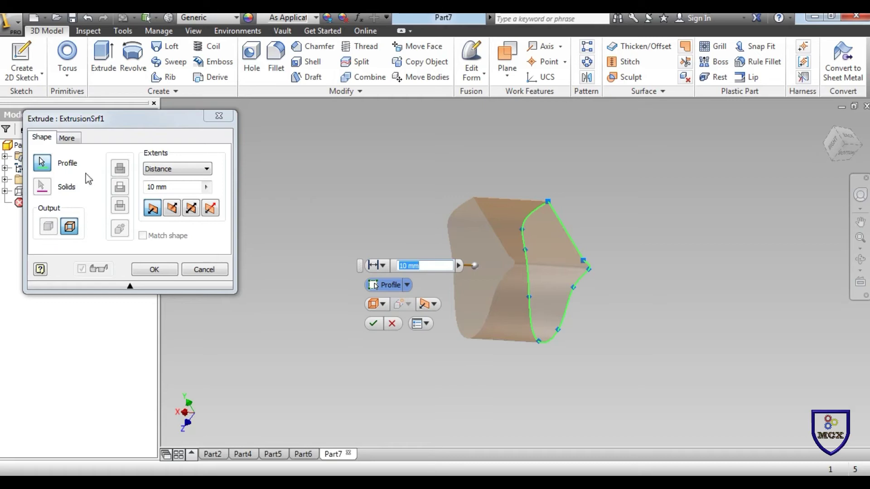
click(218, 119)
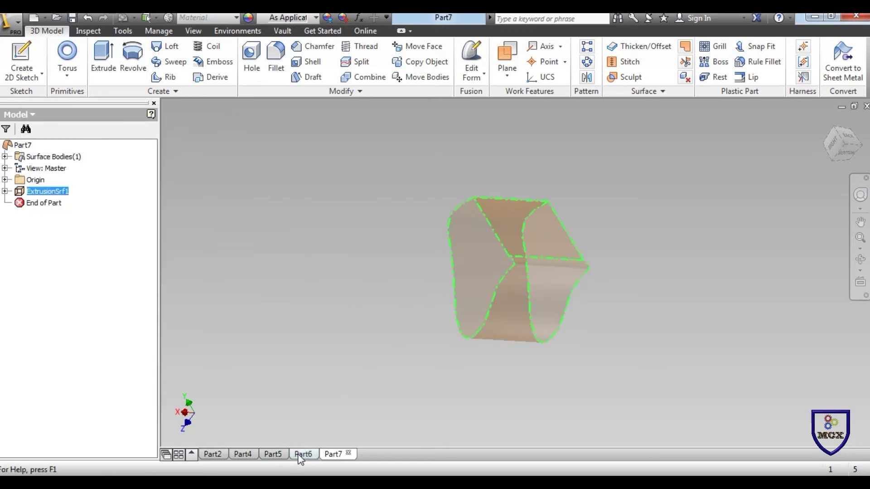
Step: Review the revolved bodies in Part6, Part2 and Part4, and return to the tube in Part2
click(302, 455)
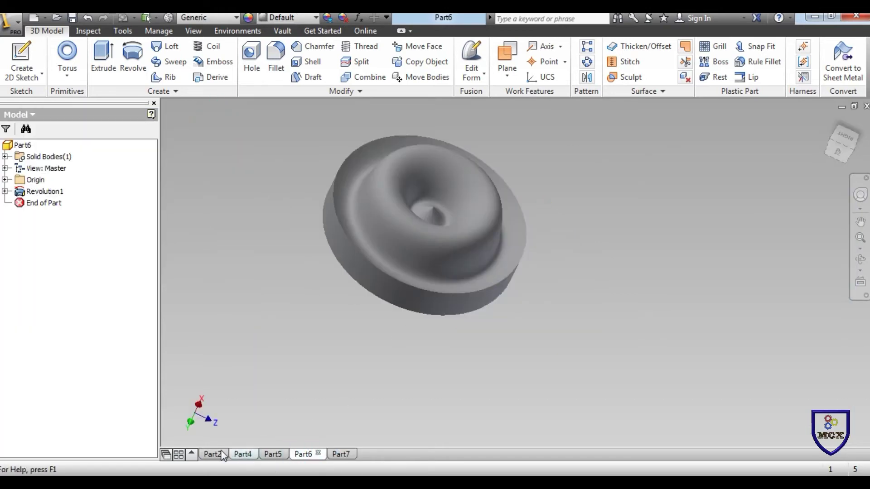
click(222, 455)
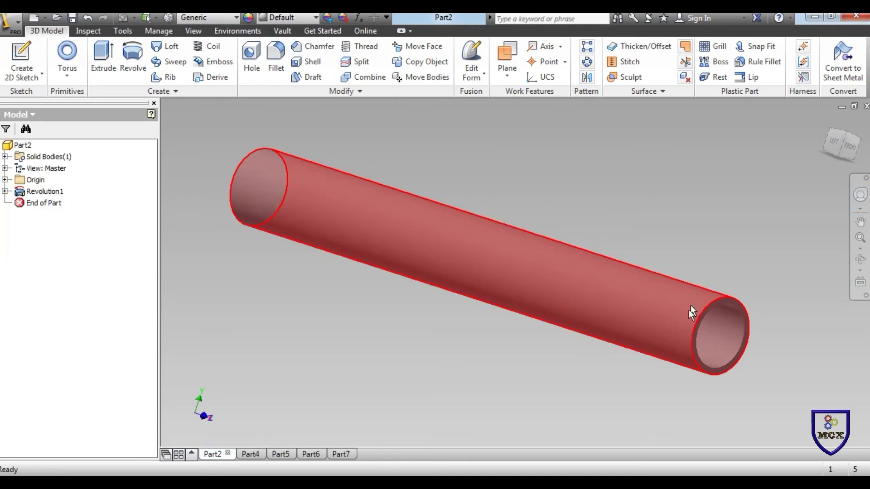
click(841, 132)
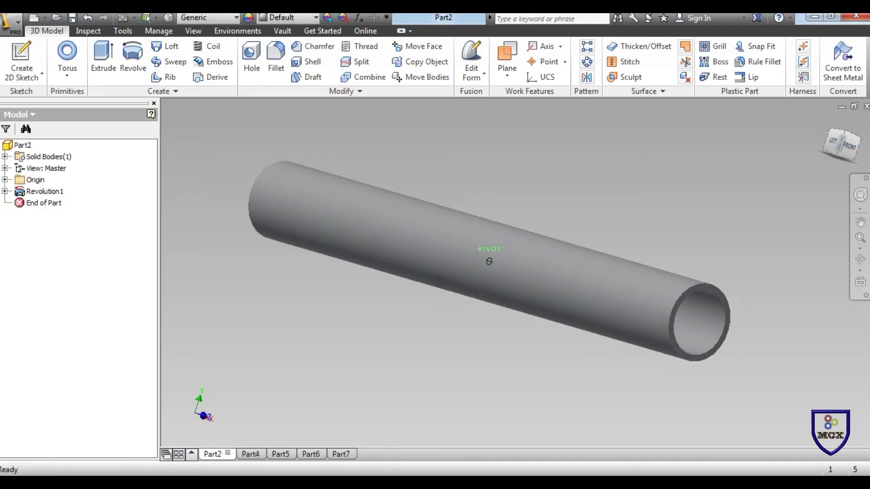
click(719, 298)
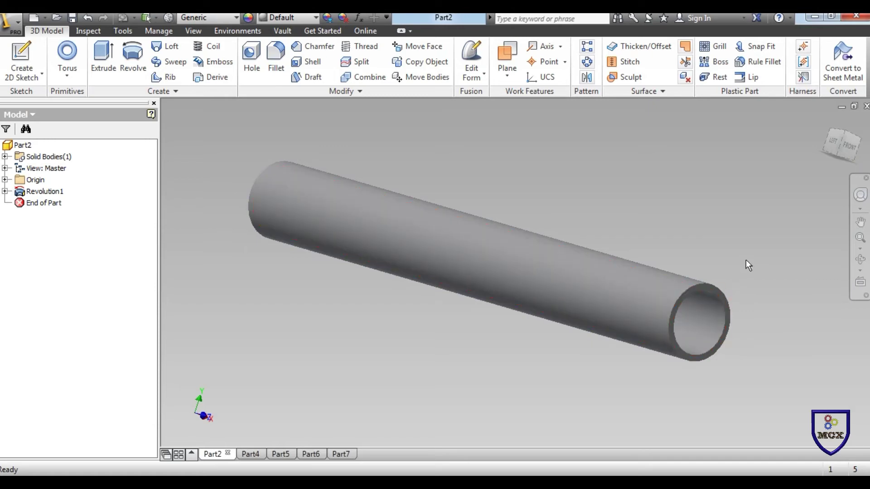
click(250, 454)
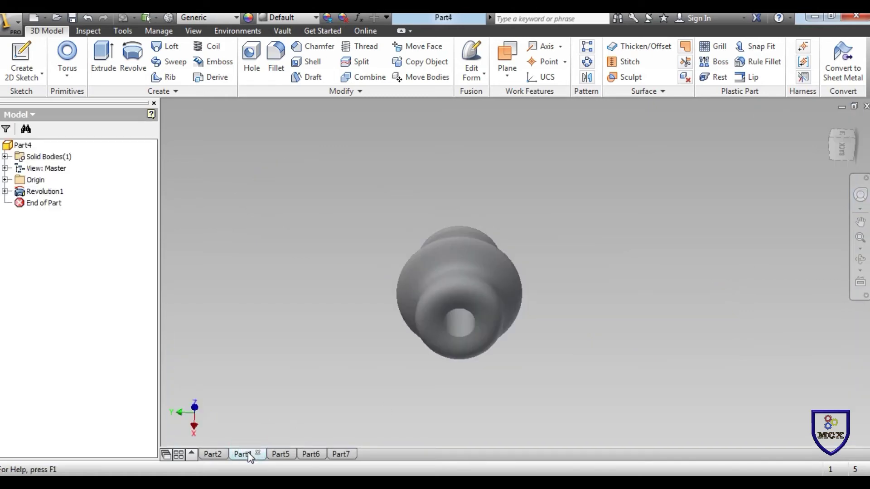
click(213, 454)
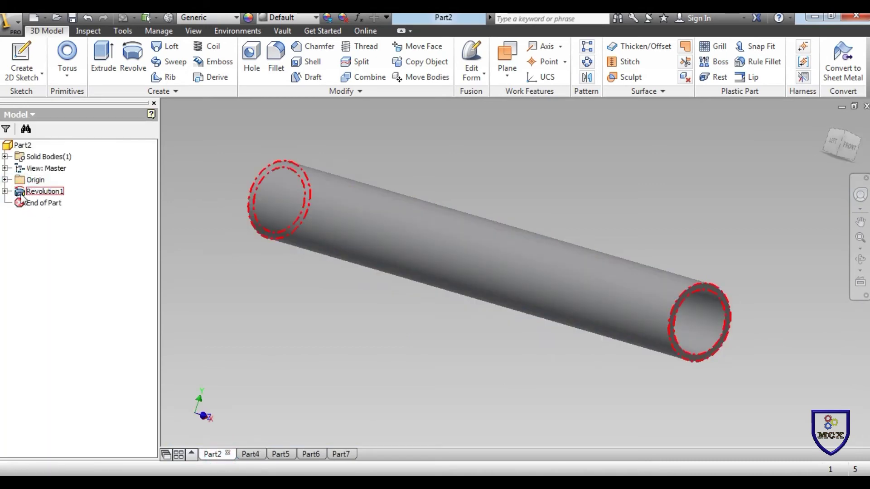
Step: Edit the sketch under the tube's revolution and set the inner edge's distance from the axis to 4 mm
click(5, 191)
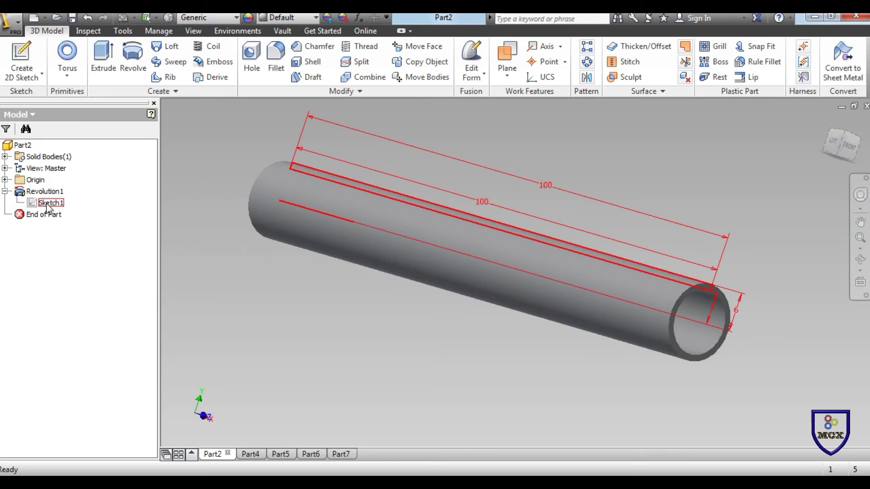
click(101, 279)
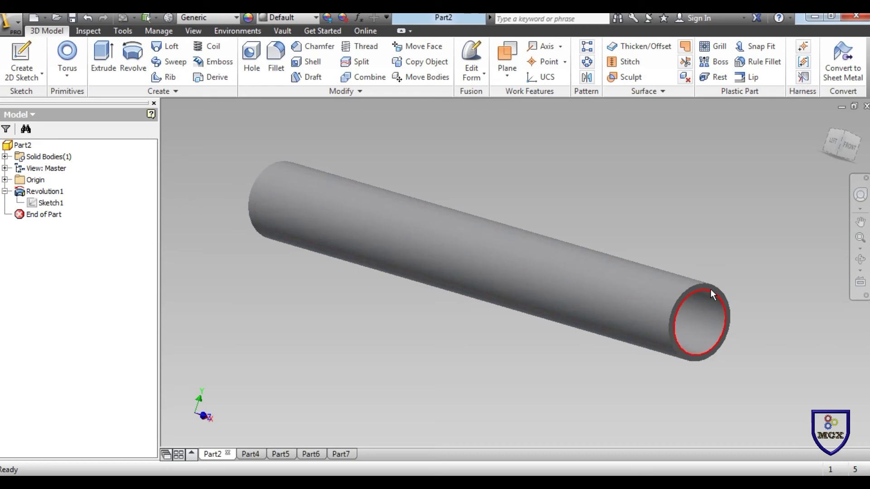
click(49, 207)
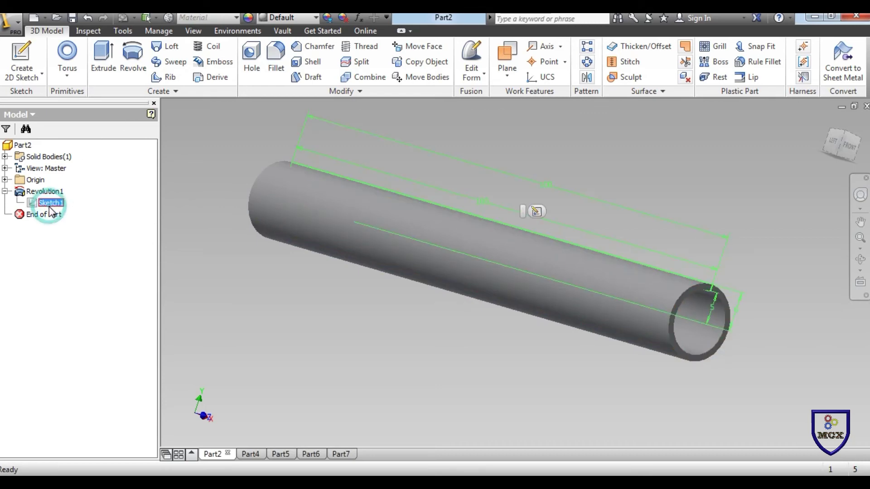
right_click(50, 207)
click(82, 239)
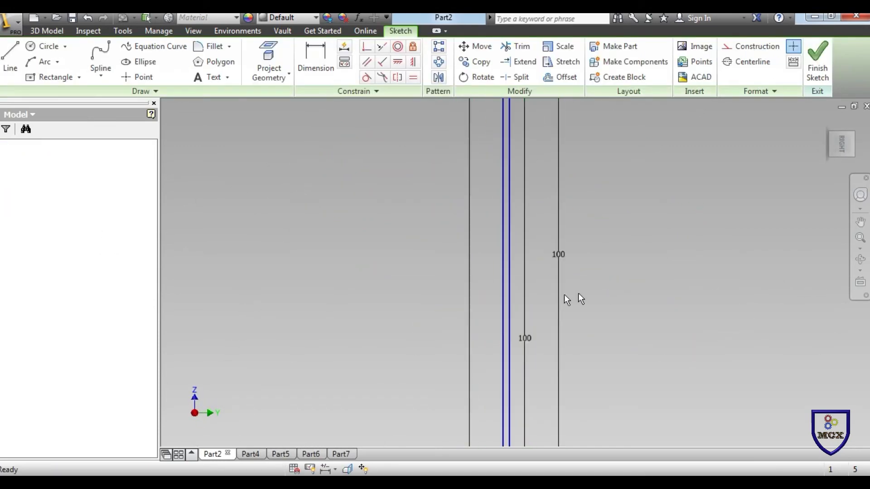
scroll(506, 167, up, 5)
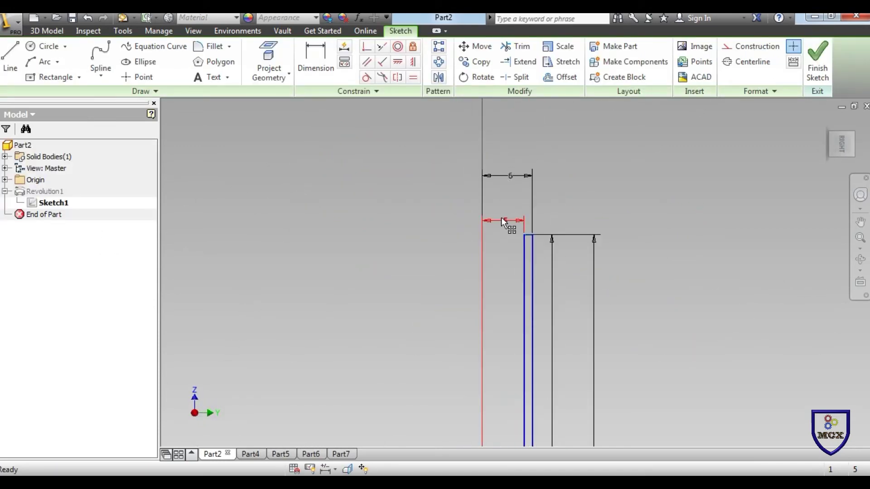
double_click(504, 219)
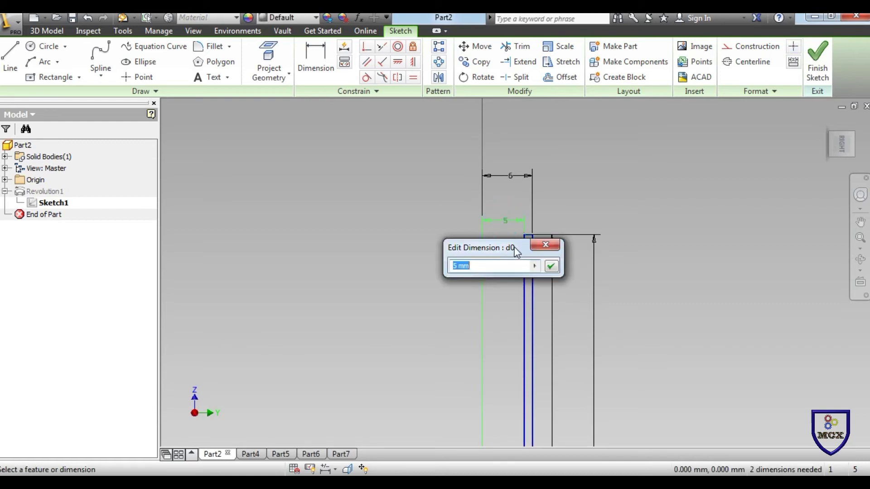
text(4)
key(Return)
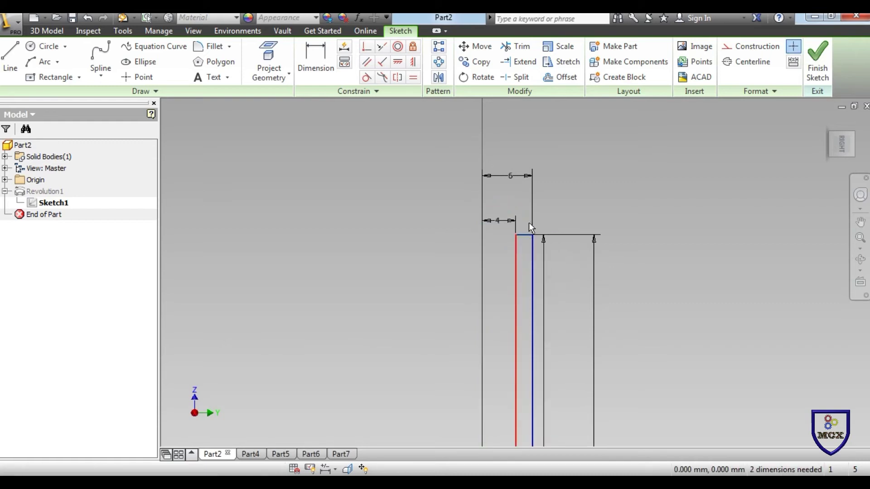
Step: Set the outer edge's distance from the axis to 8 mm in the tube's profile sketch
double_click(512, 177)
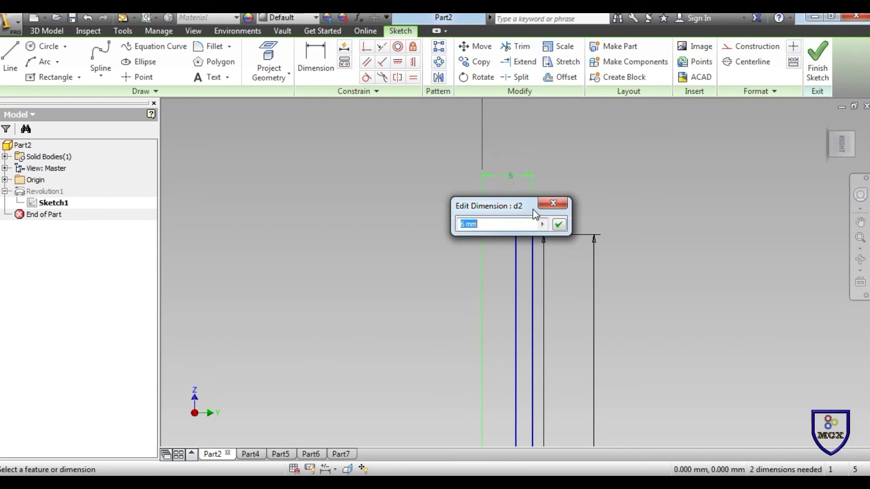
text(8)
key(Return)
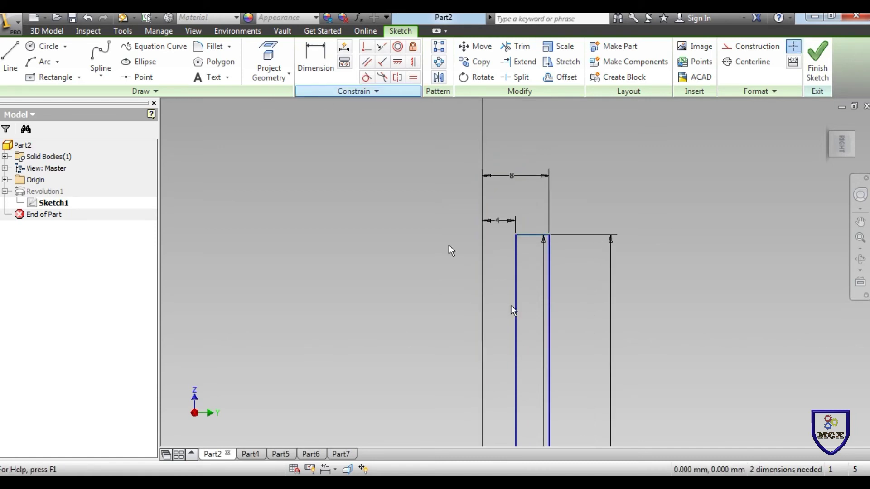
scroll(589, 308, down, 5)
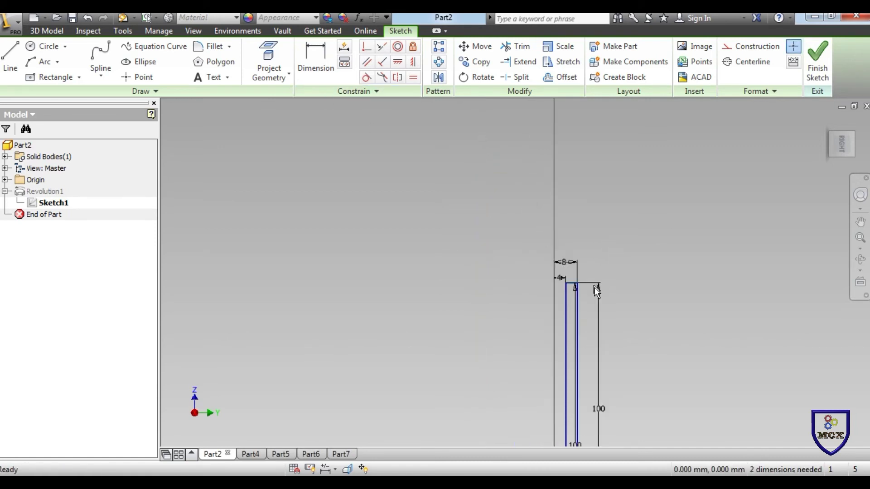
Step: Set the length of the outer edge in the tube's profile sketch to 50 mm
double_click(599, 408)
text(50)
key(Return)
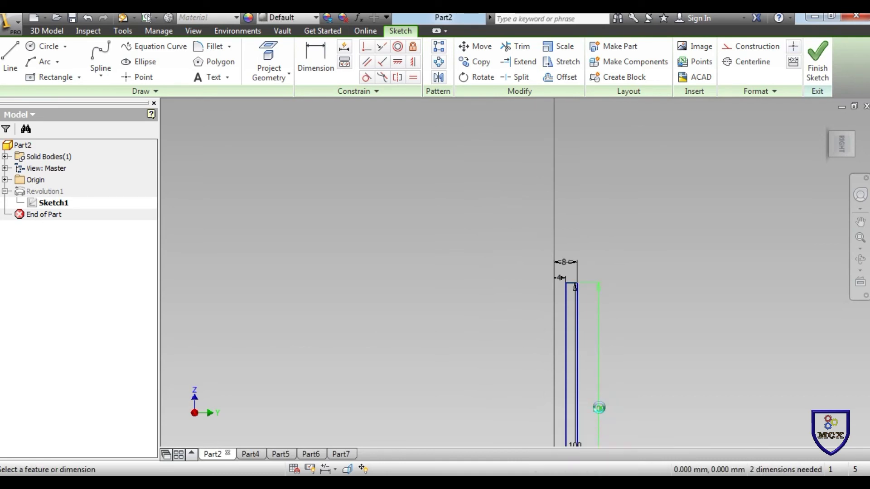
Step: Set the length of the profile's inner edge to 50 mm as well and finish the sketch to update the tube
scroll(659, 316, down, 2)
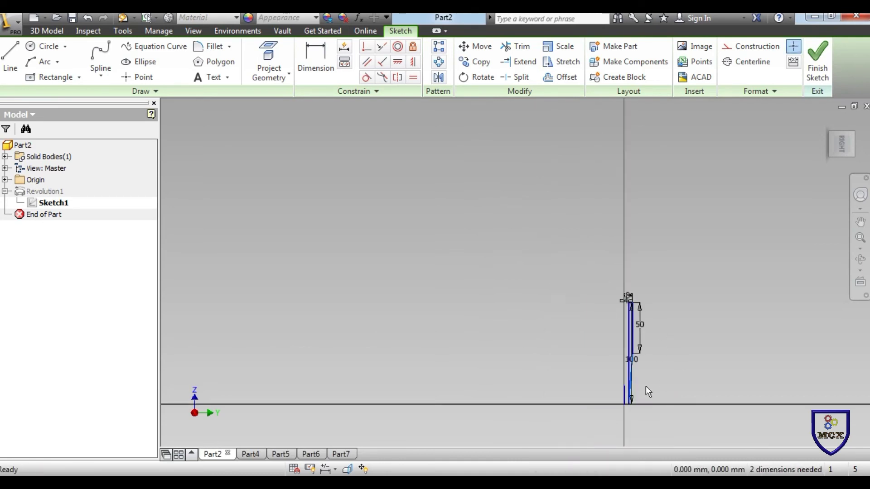
scroll(595, 285, up, 5)
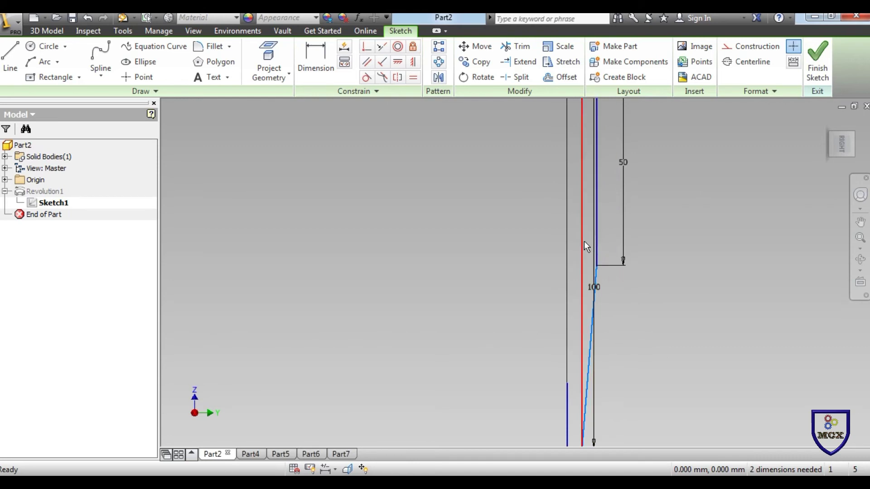
click(596, 287)
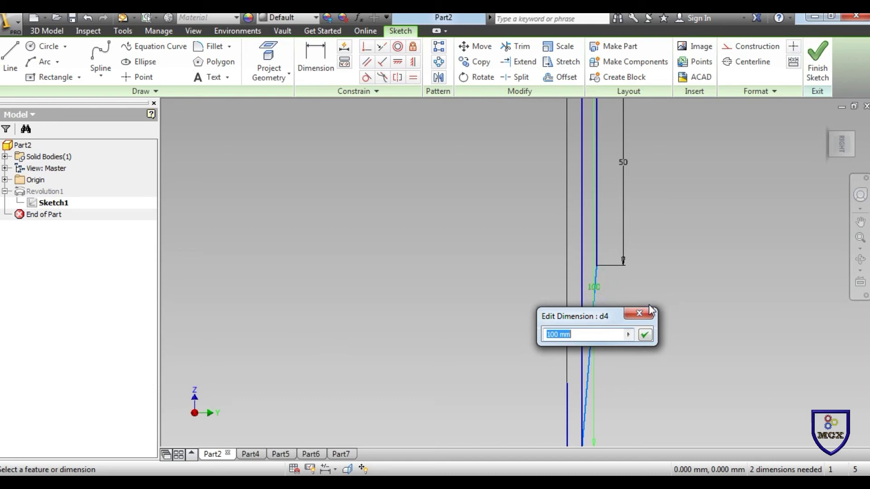
text(50)
key(Return)
scroll(649, 305, down, 3)
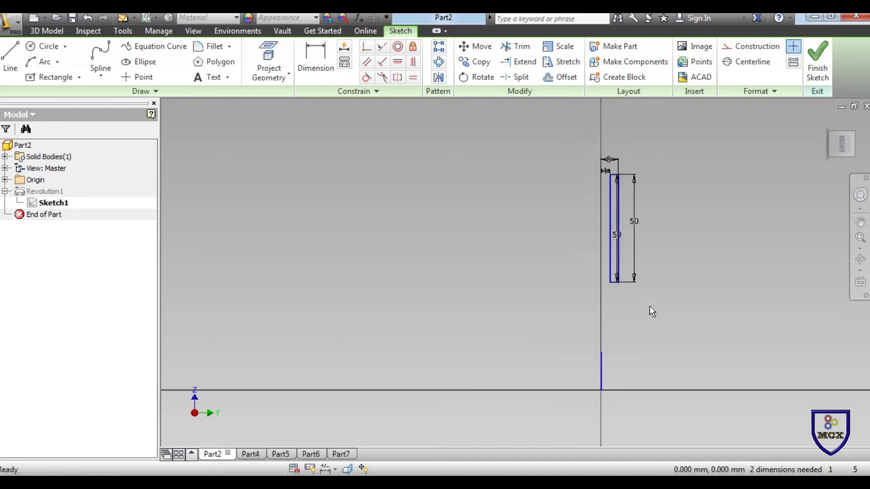
click(821, 79)
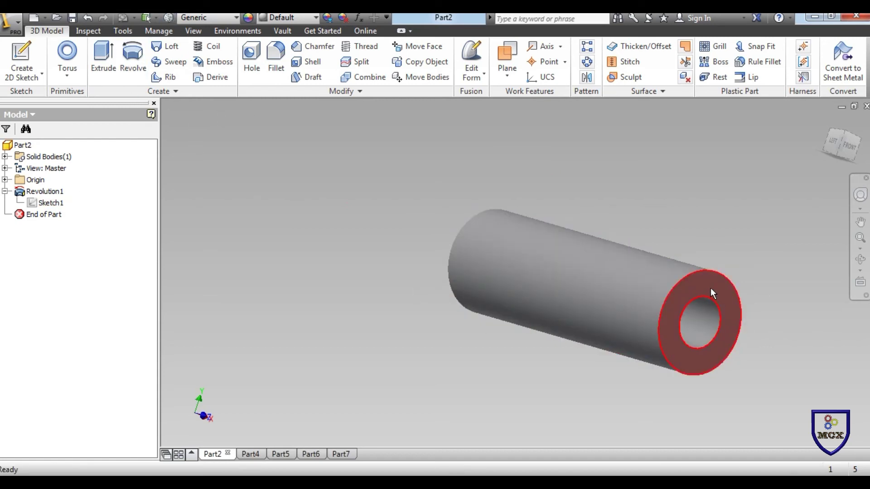
Step: Edit the tube's revolve feature so the profile revolves fully about its own inner long edge, and apply the change
mouse_move(711, 289)
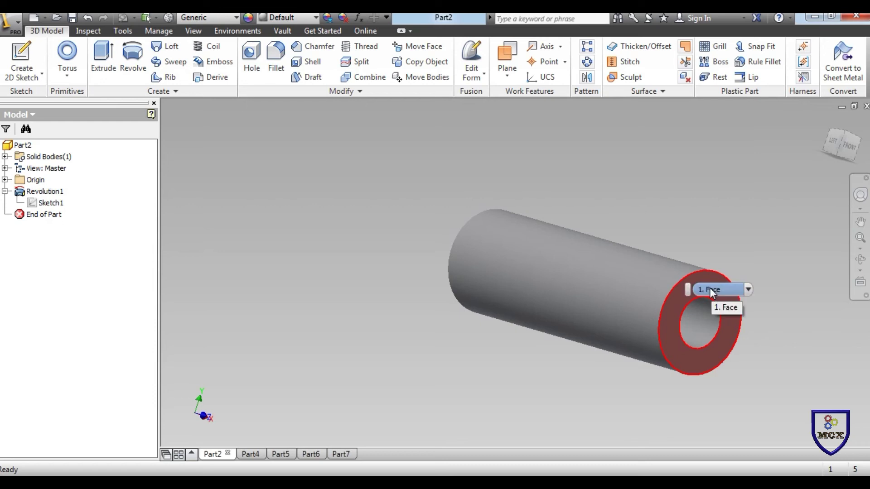
right_click(48, 192)
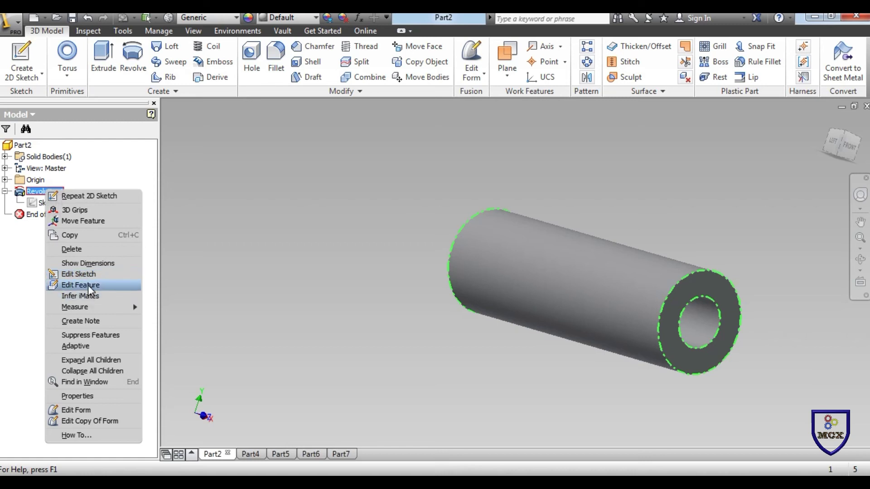
click(81, 285)
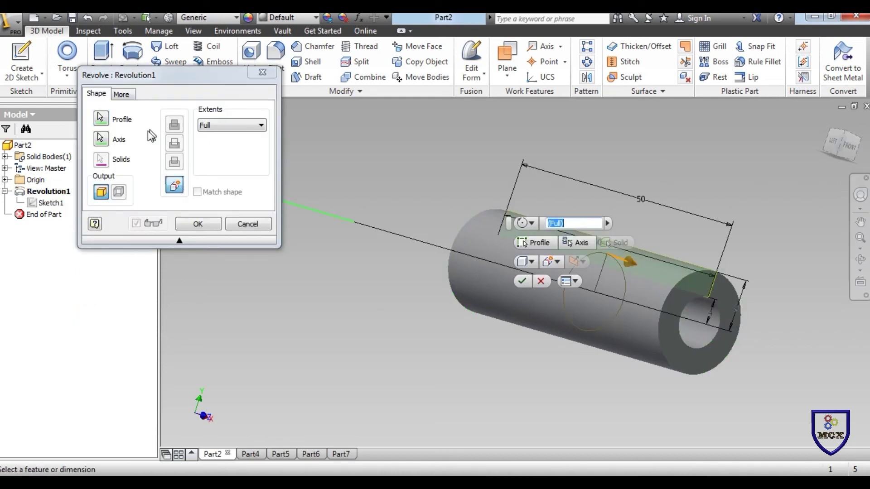
click(100, 118)
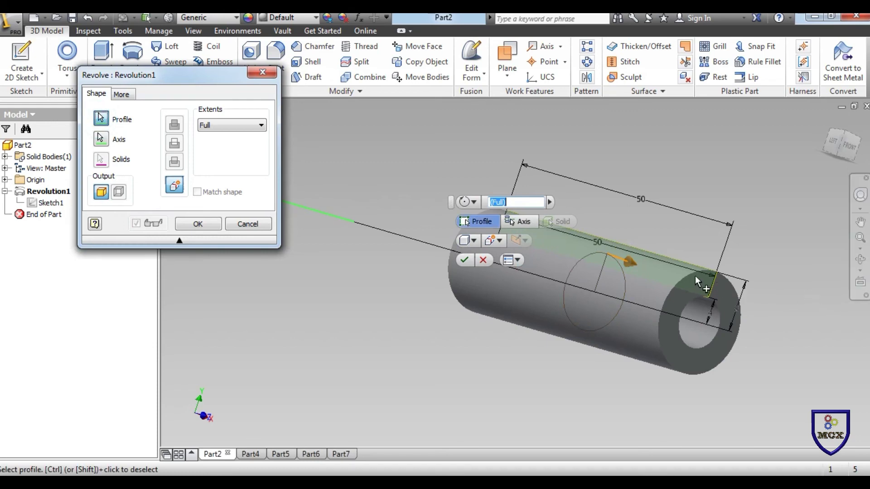
click(101, 138)
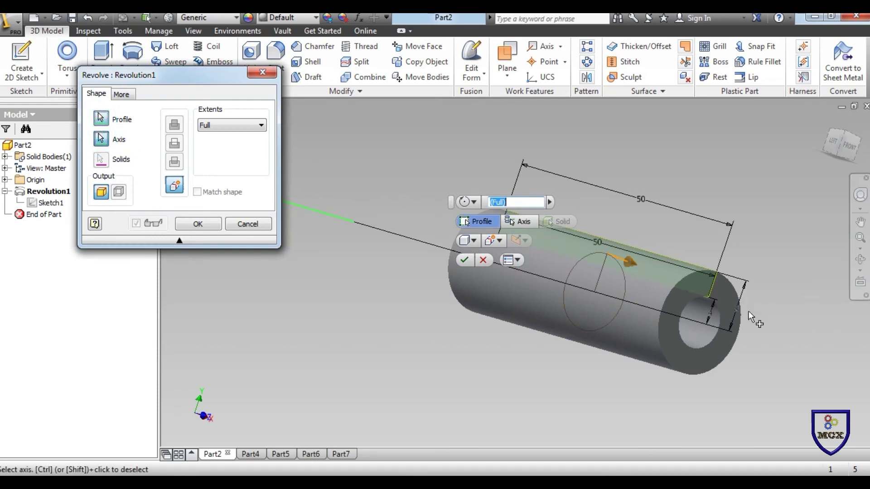
click(674, 289)
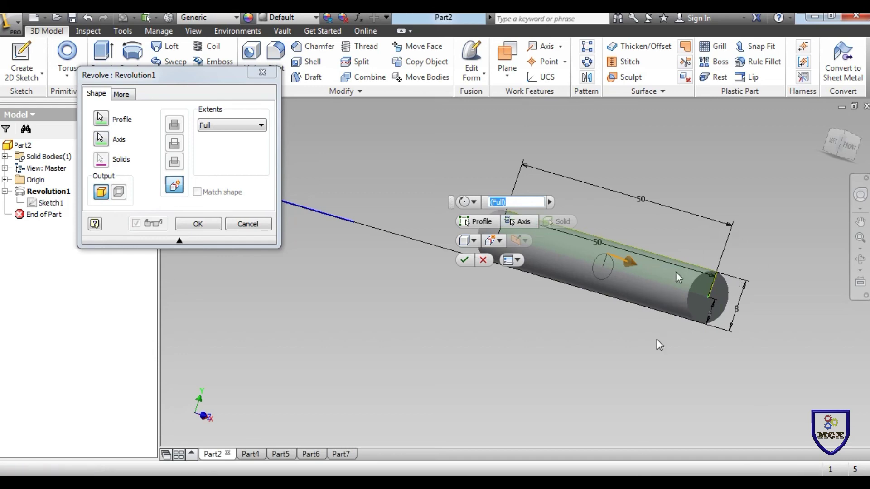
click(198, 223)
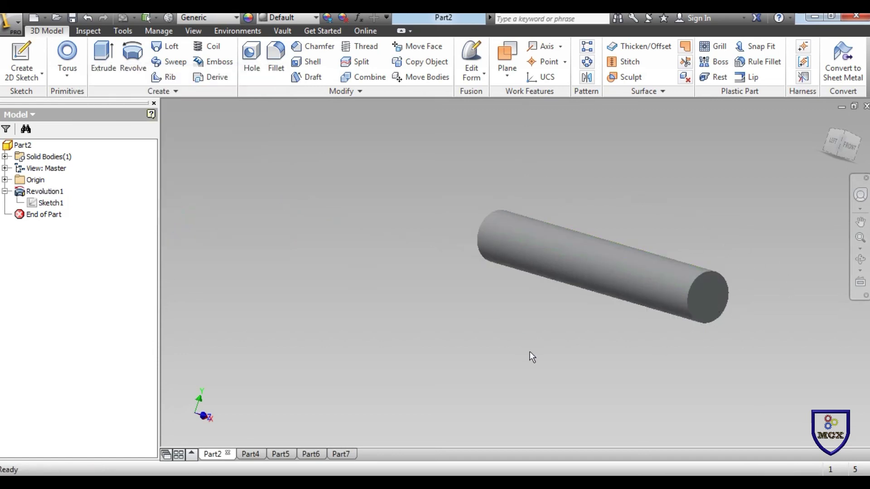